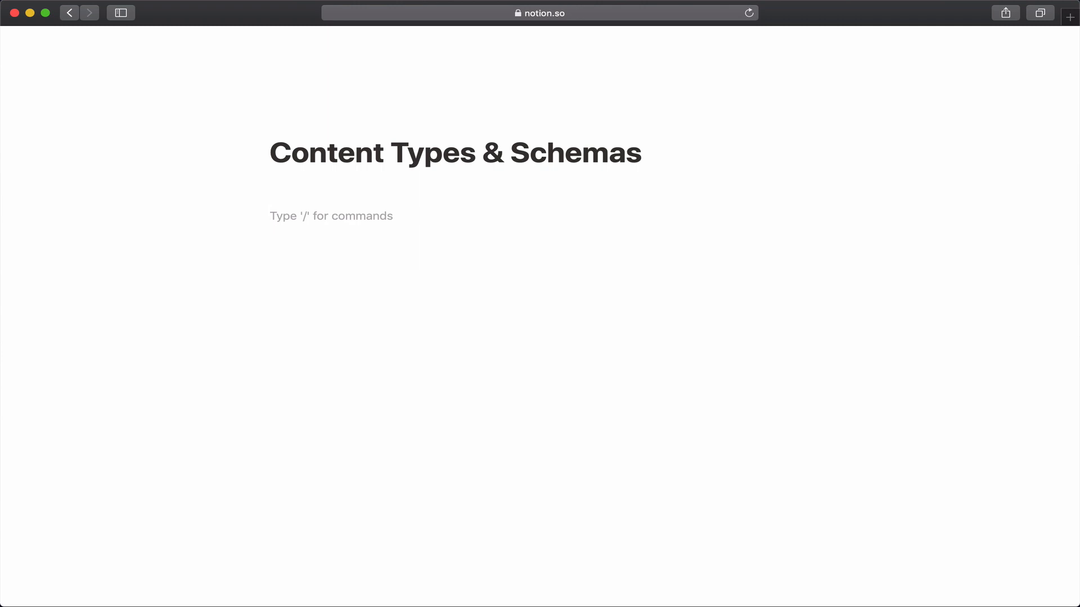
Insert a linked database of es-Patterns into the Content Types & Schemas page
text(/)
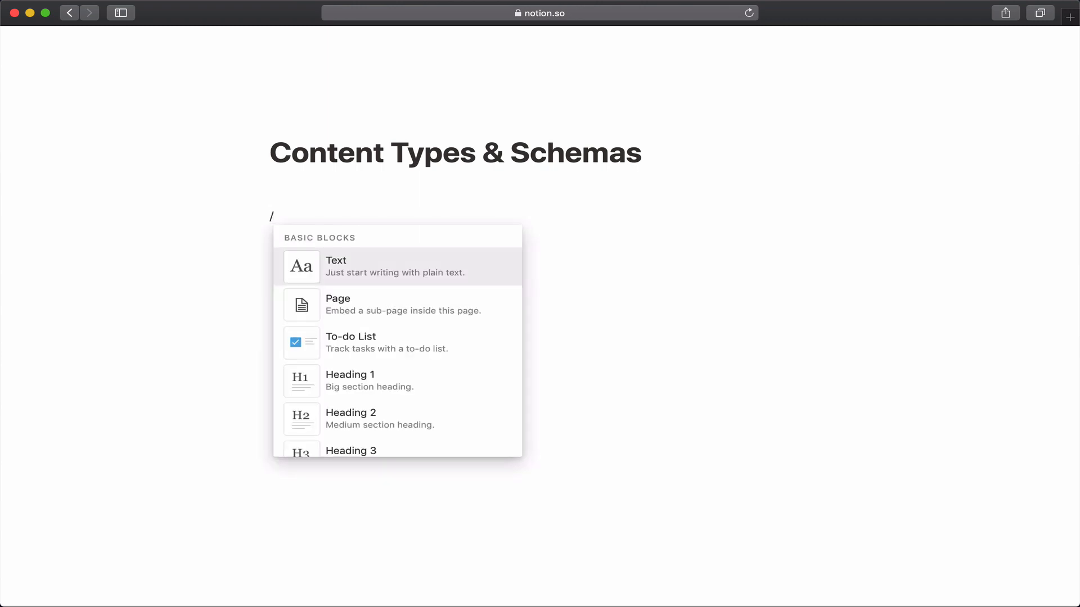
text(link)
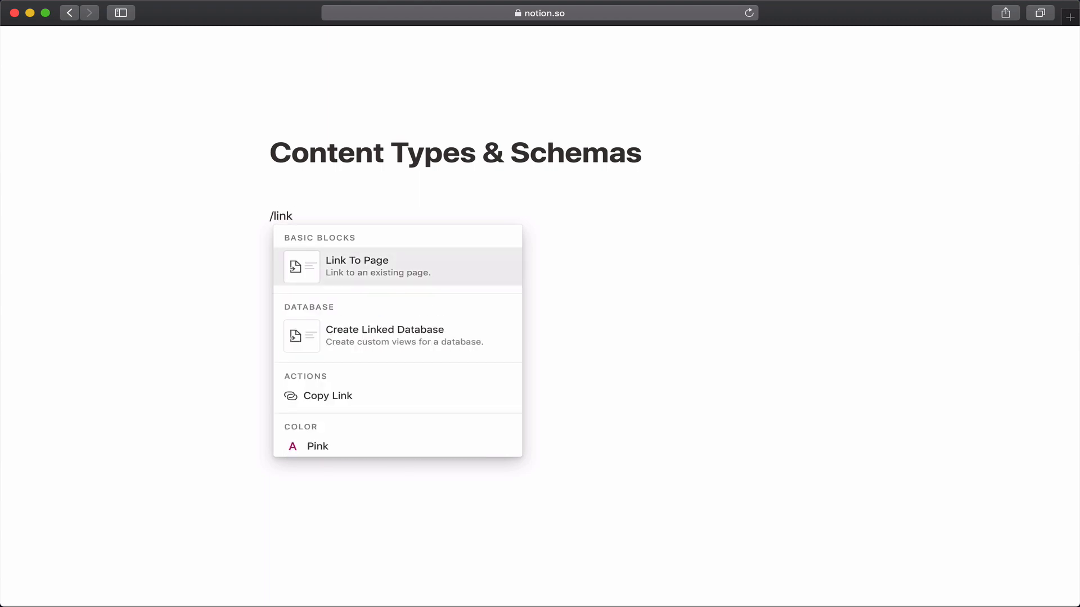
key(Down)
key(Return)
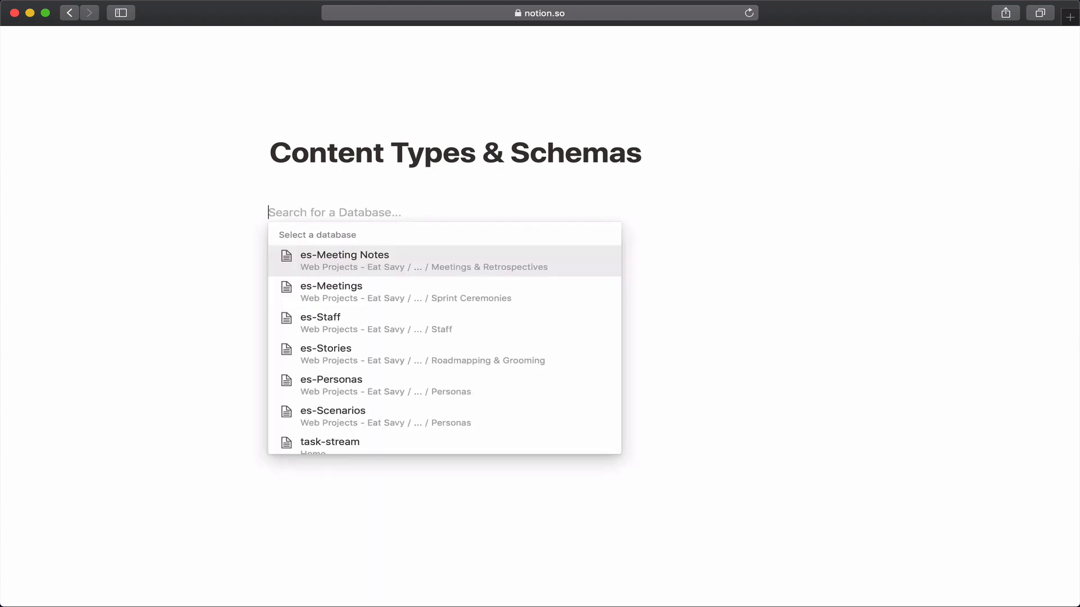
text(pat)
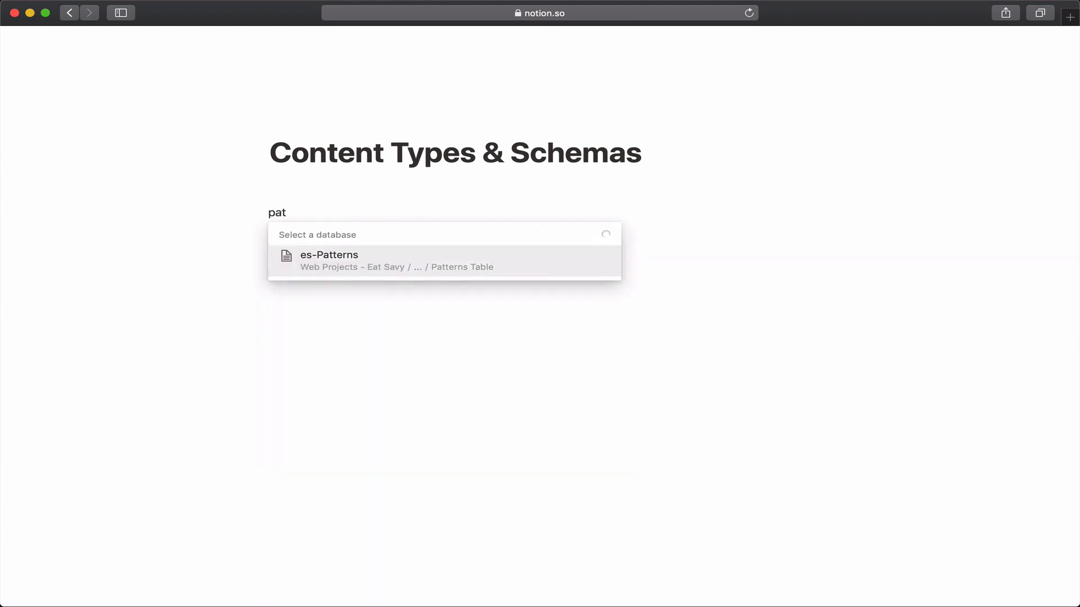
key(Return)
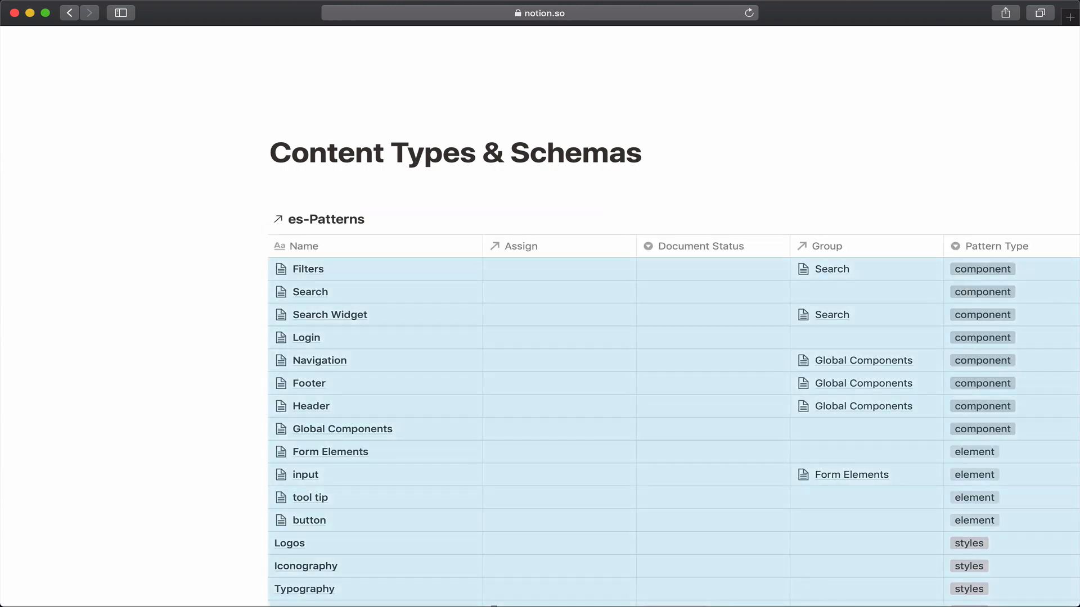
Add an unnamed list view to the linked es-Patterns database
click(433, 219)
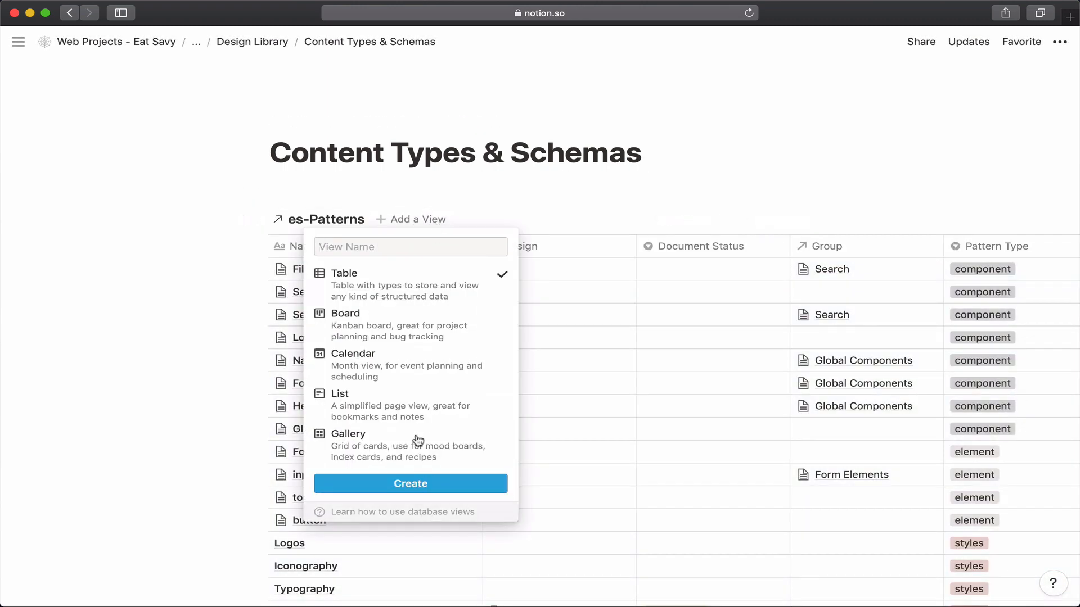
click(347, 413)
click(446, 485)
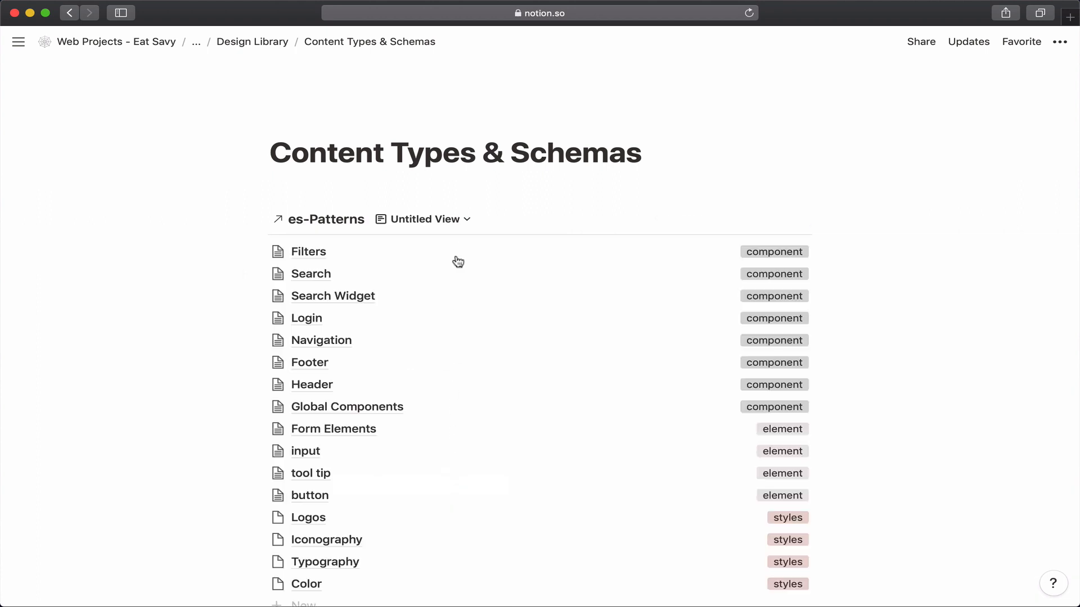
Delete the untitled table view from the linked es-Patterns database
click(465, 220)
click(491, 246)
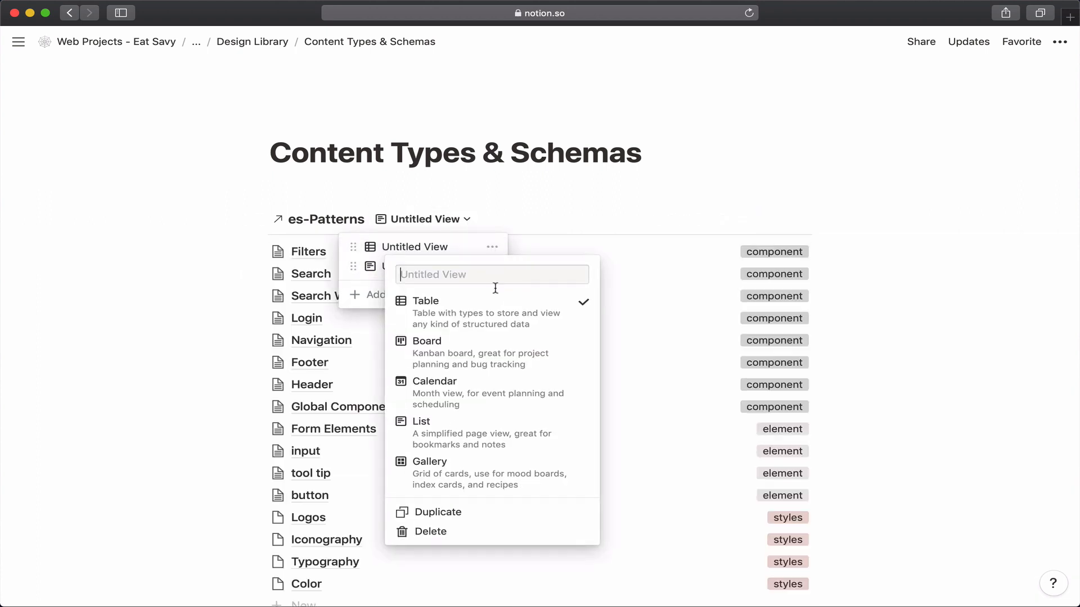
click(534, 530)
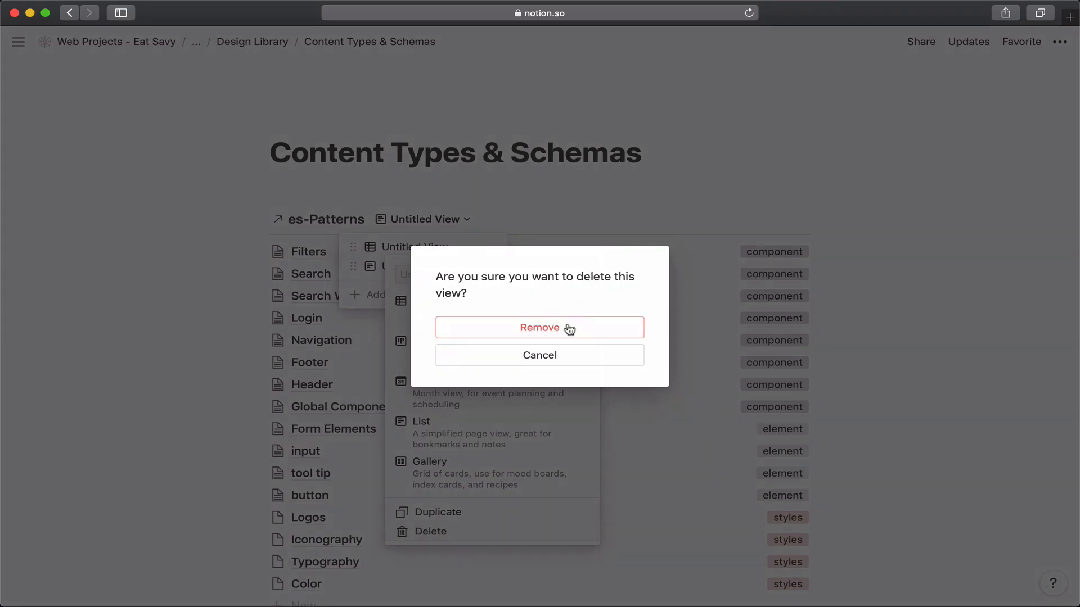
click(569, 330)
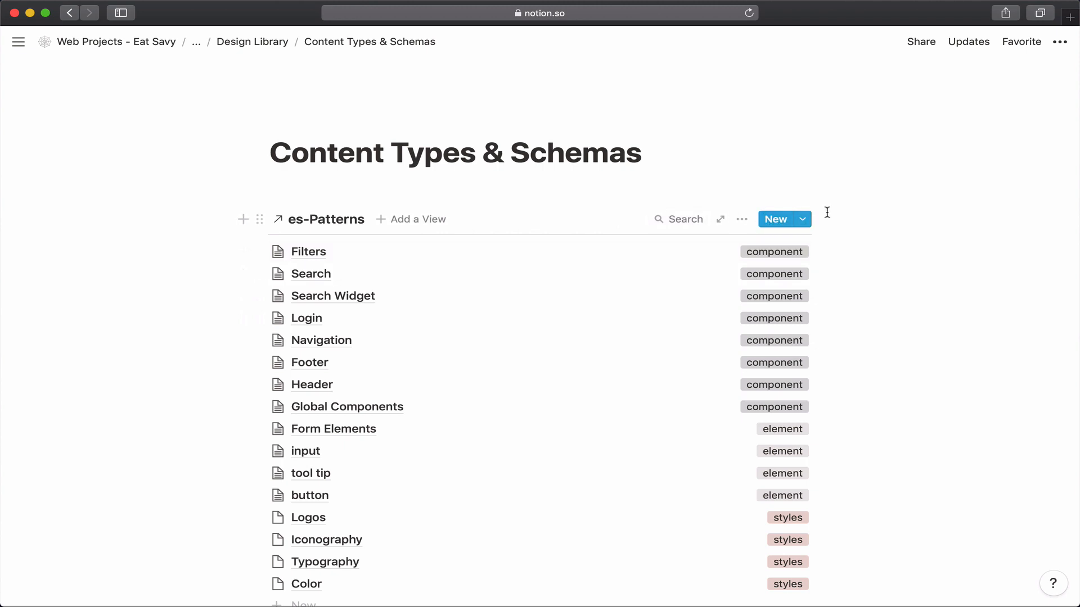
Create a new template in es-Patterns and title it "Content Type"
click(804, 220)
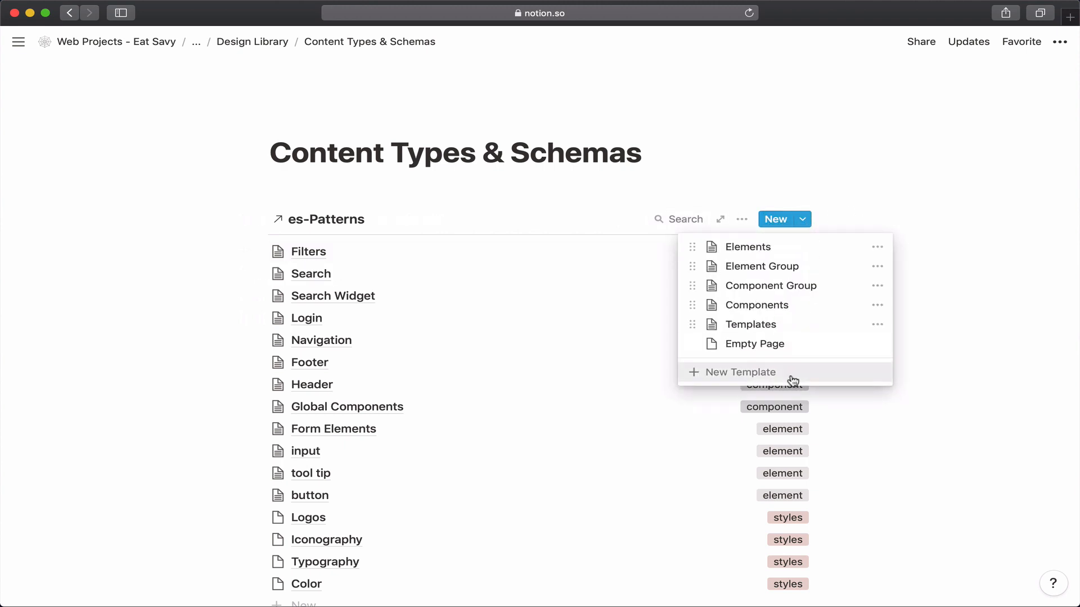
click(740, 372)
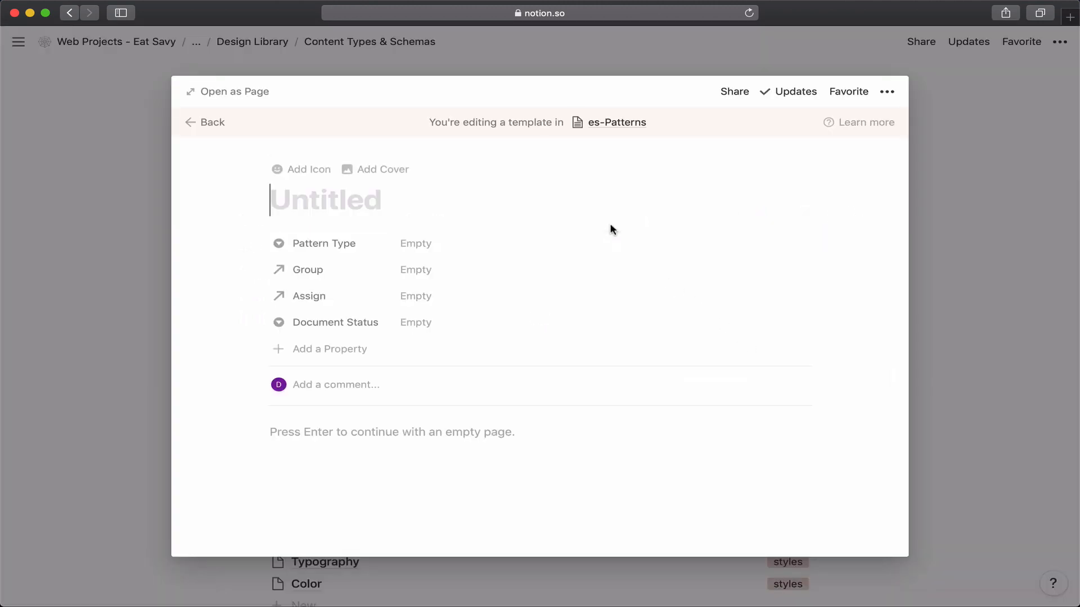
text(Conten)
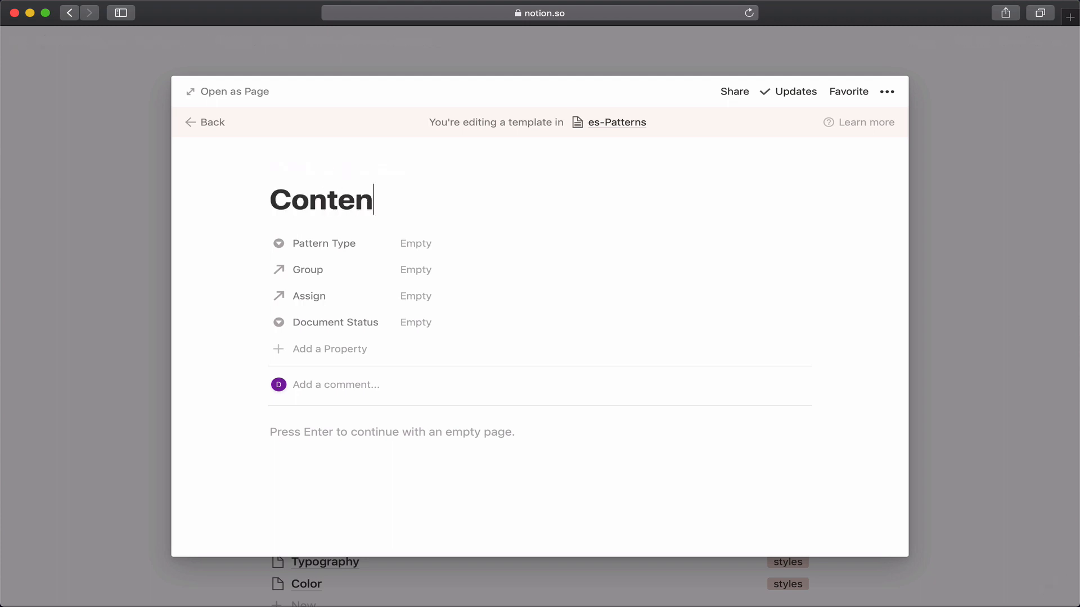
text(t Type)
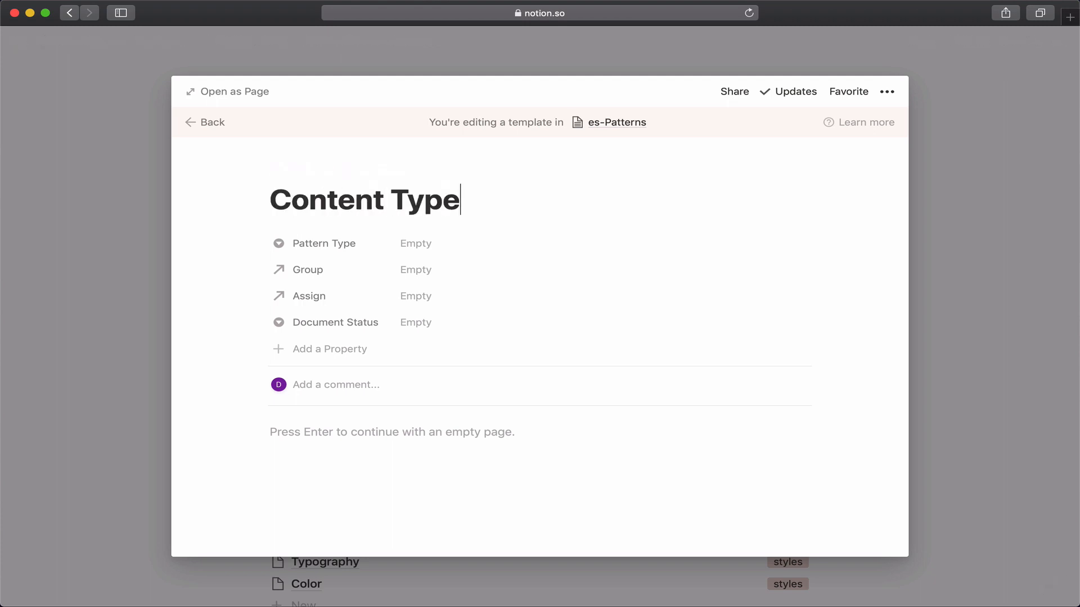
Create a Pattern Type option named "content" and assign it to the template
click(506, 244)
text(c)
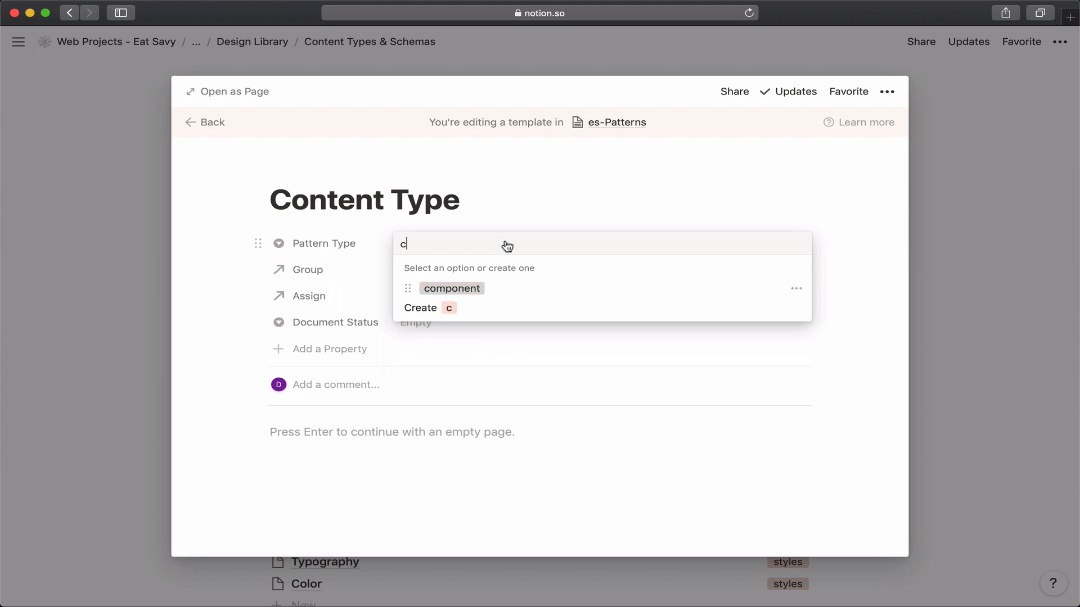
text(ontent)
key(Return)
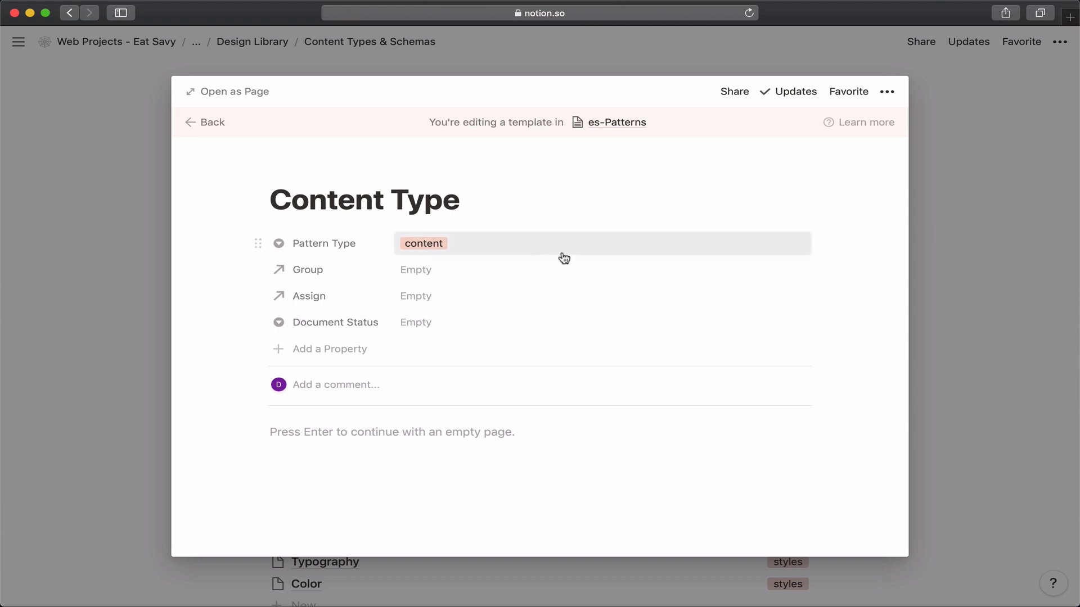
Rename the "content" option of Pattern Type to "content type"
click(439, 246)
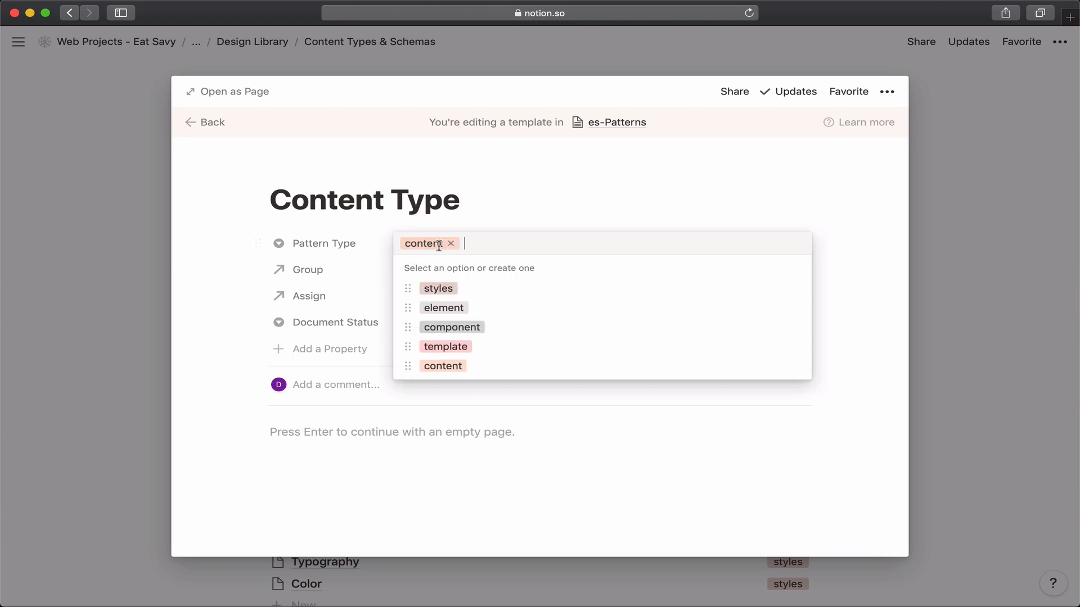
click(797, 367)
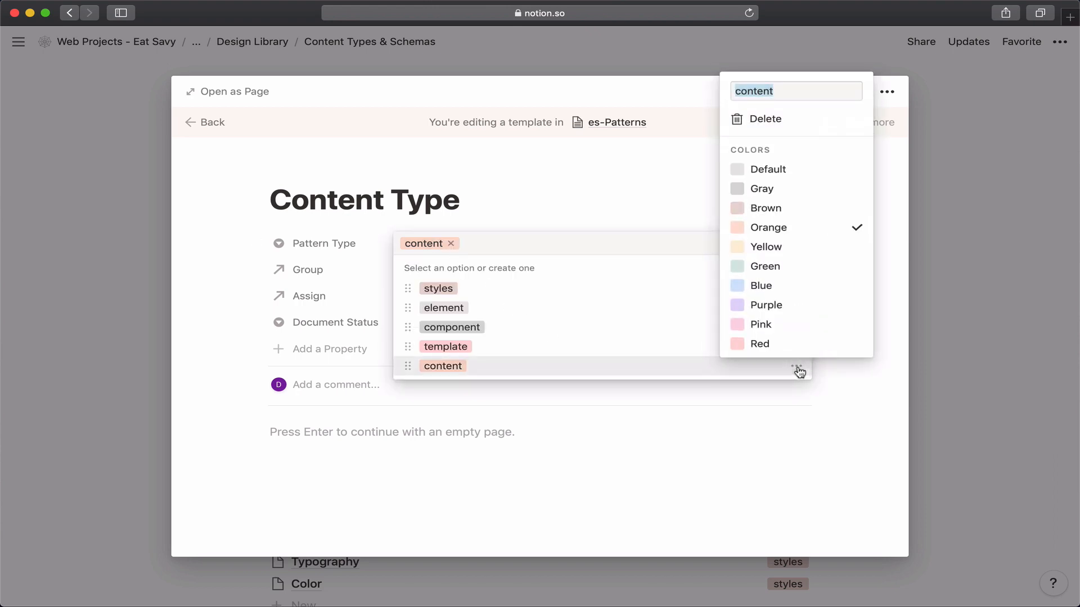
click(788, 97)
text(ty)
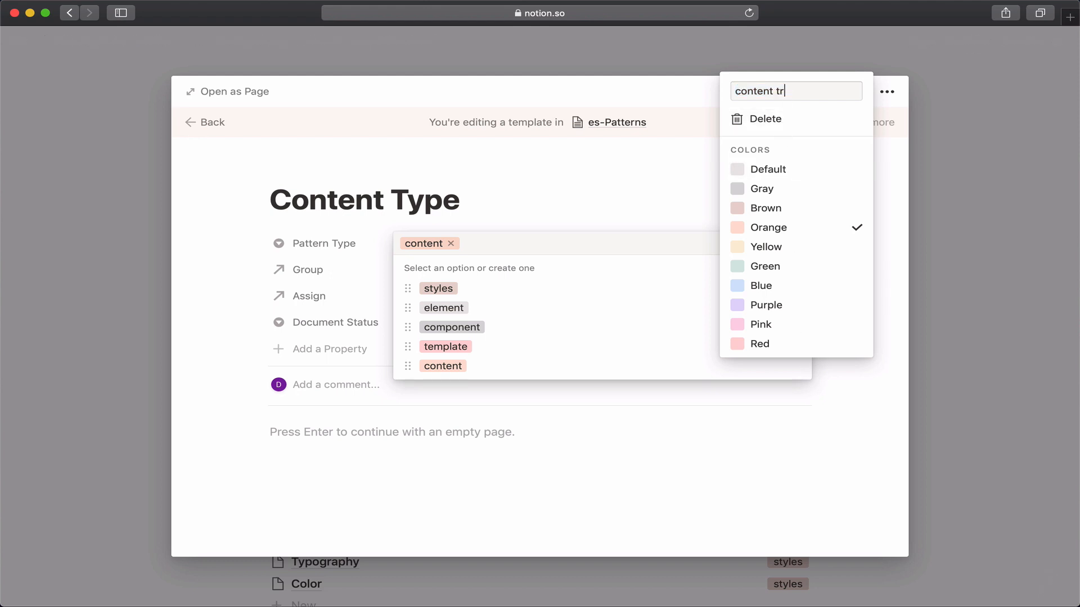
text(pe)
key(Return)
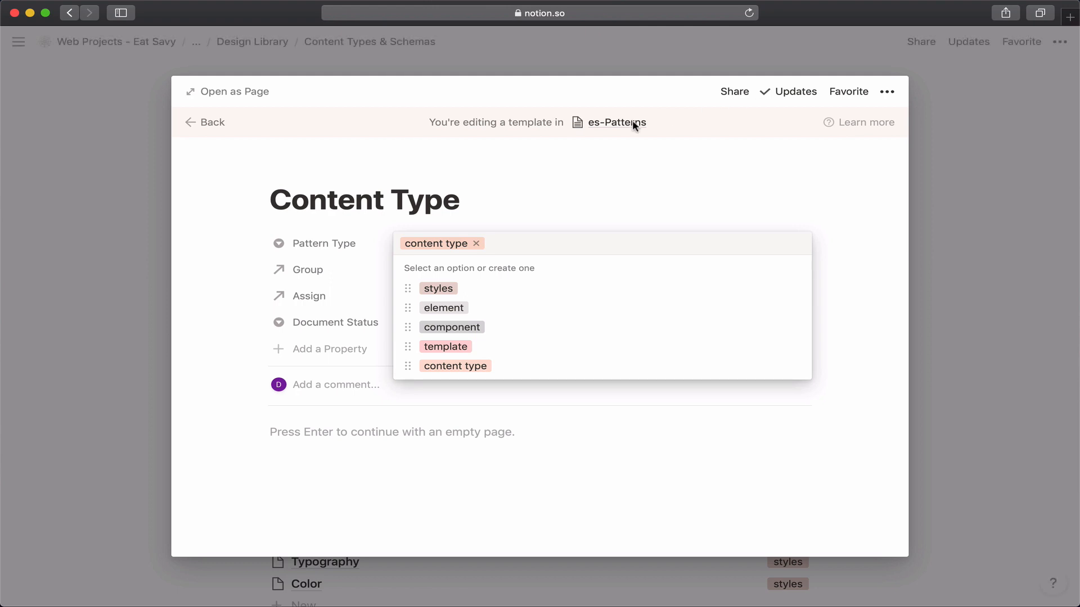
click(551, 177)
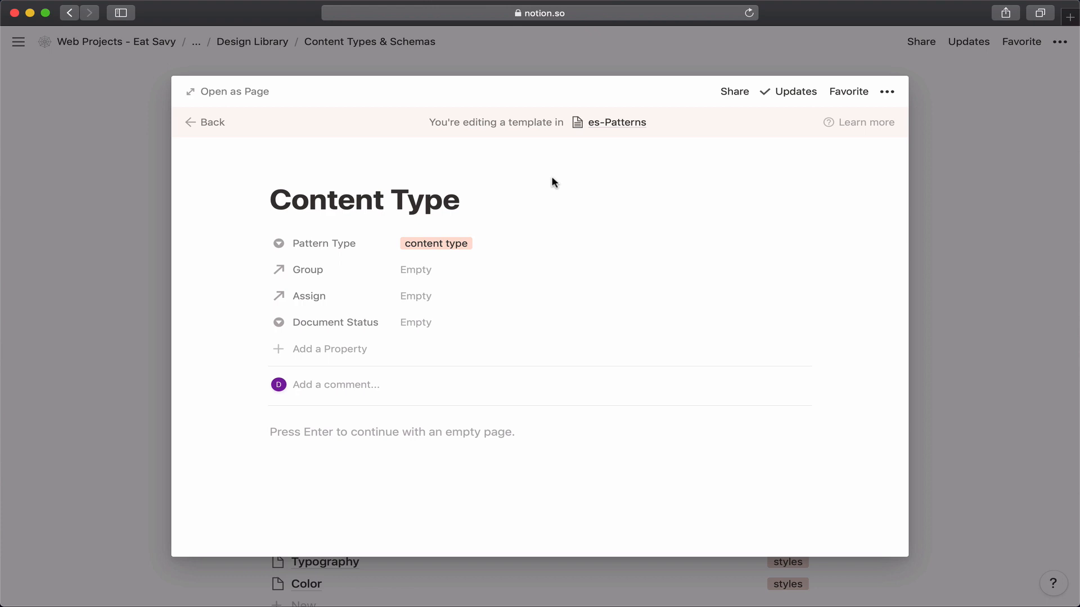
Create another Pattern Type option named "schema" from the template's property
click(472, 246)
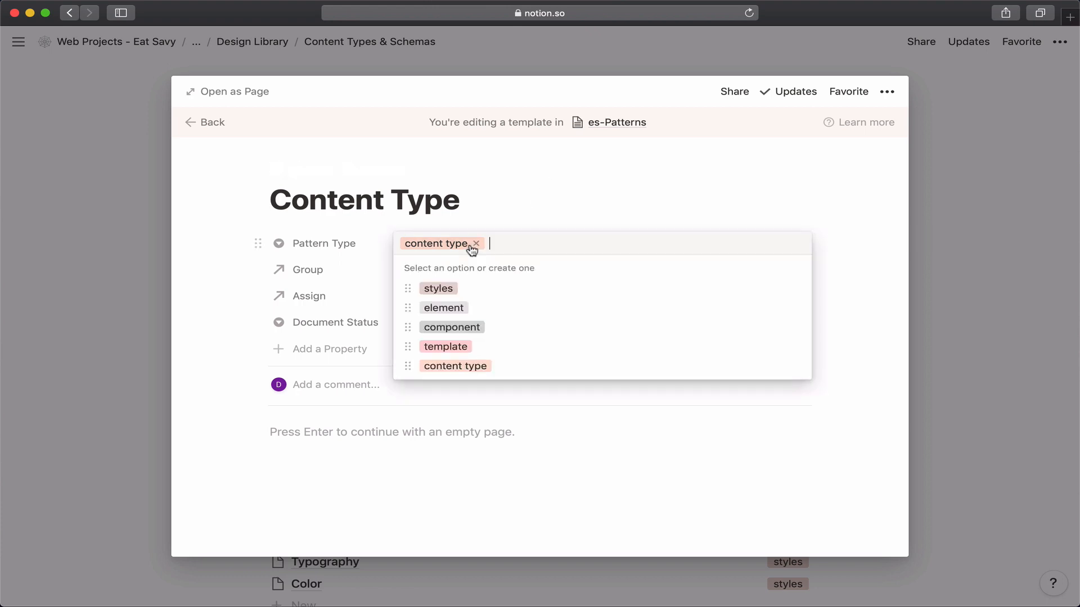
text(s)
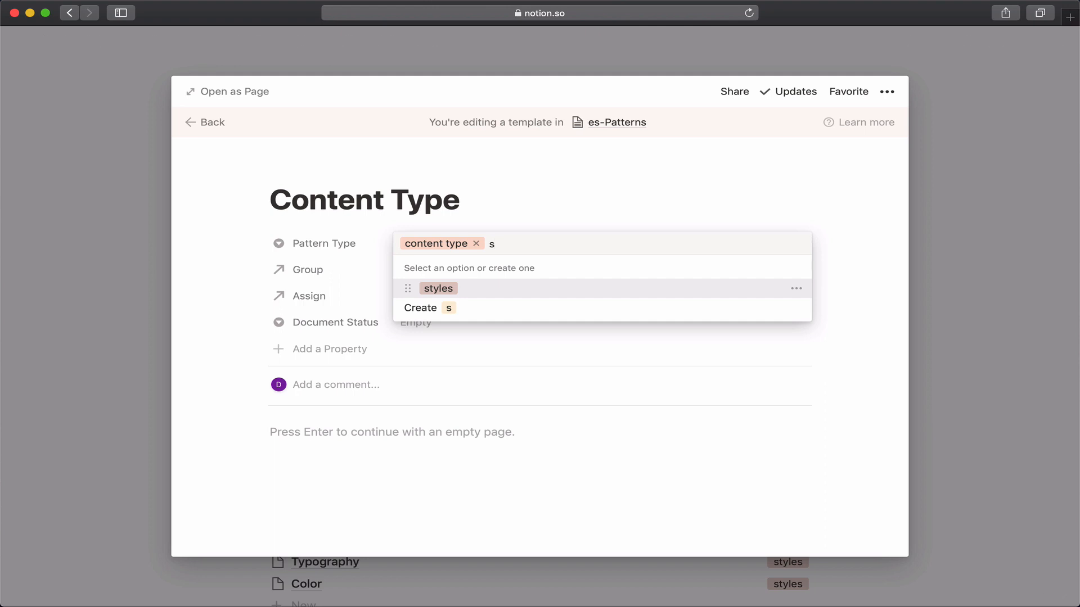
text(chem)
key(BackSpace)
key(BackSpace)
key(BackSpace)
text(ch)
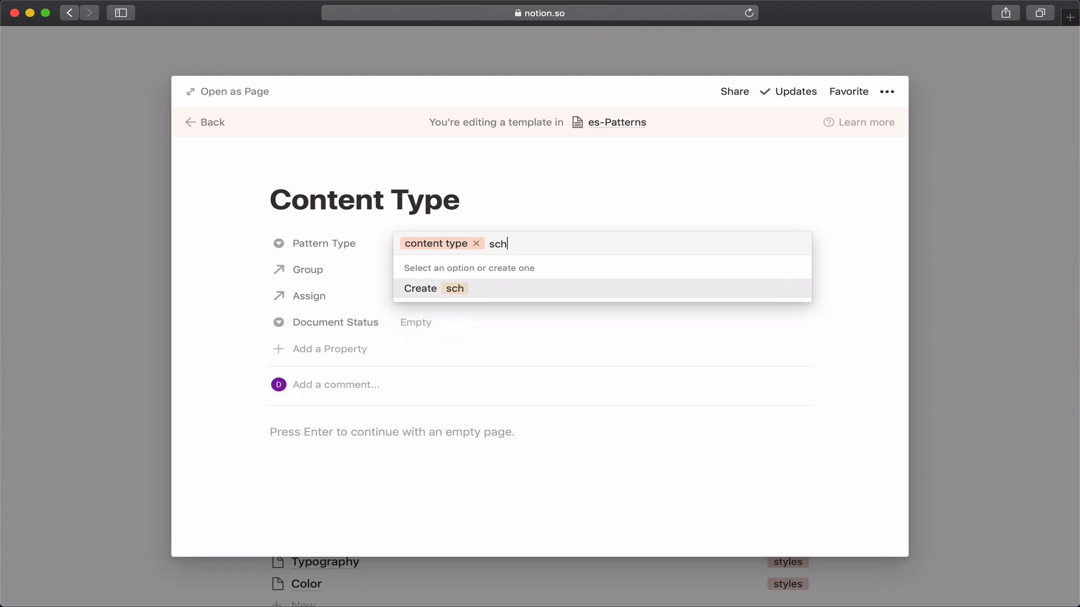
text(ema)
key(Return)
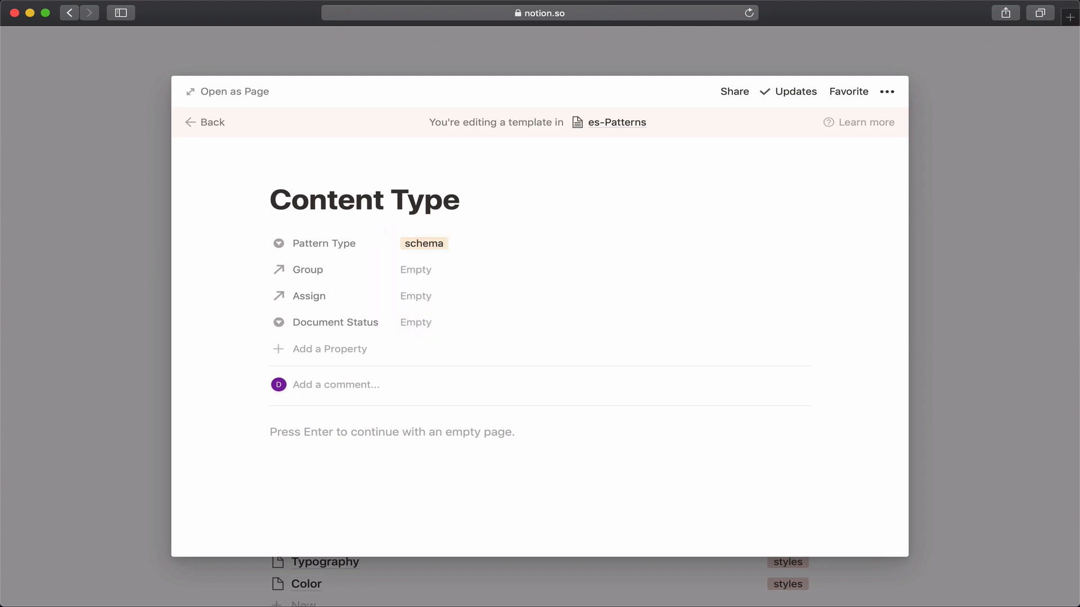
Remove "schema" from the template's Pattern Type and assign "content type" instead
click(438, 246)
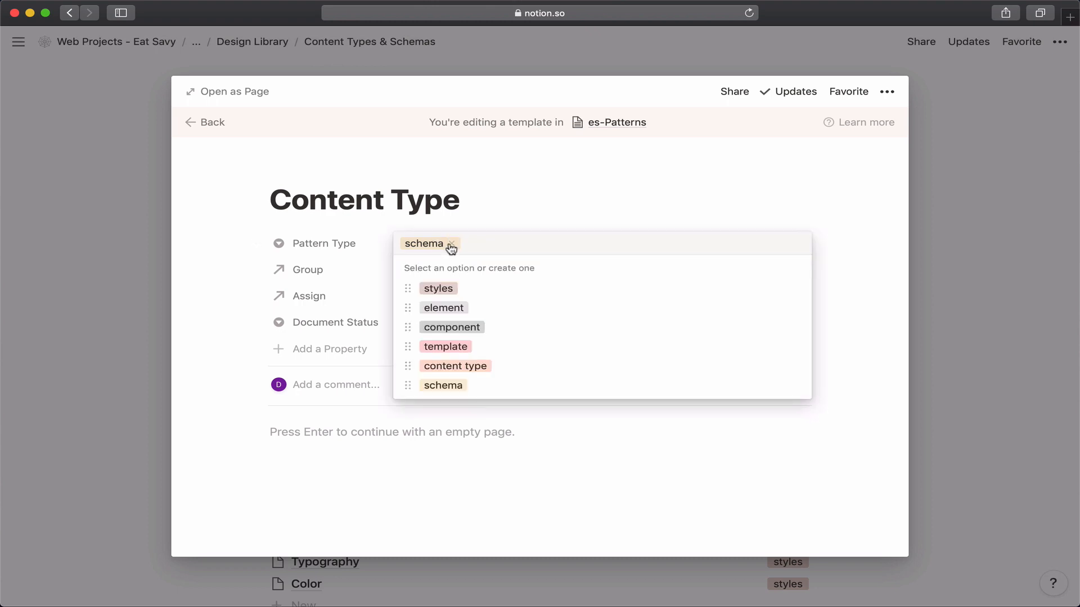
click(451, 244)
click(502, 205)
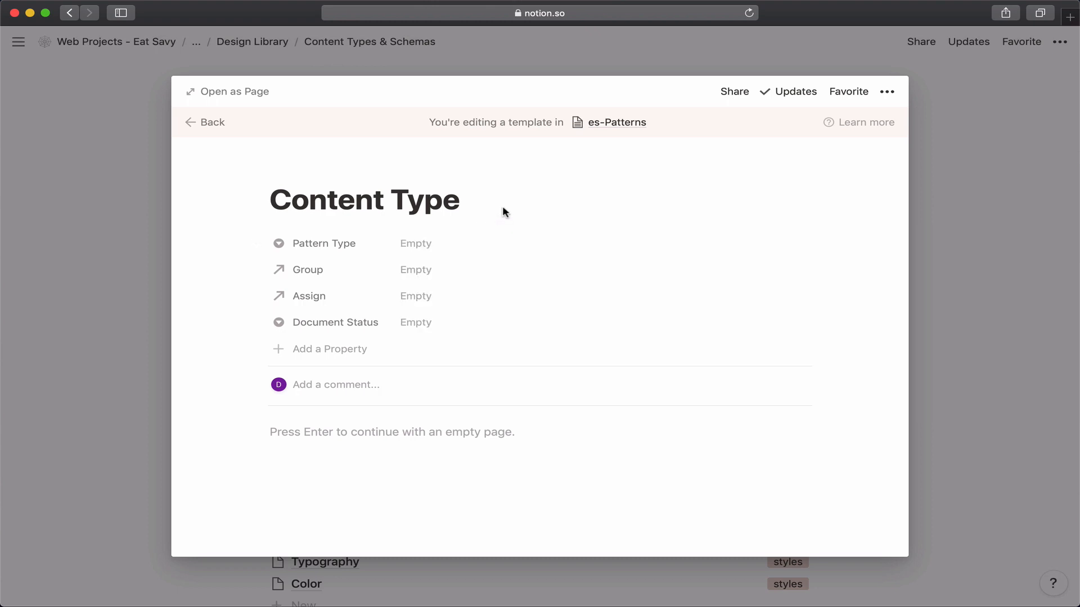
click(427, 252)
click(458, 365)
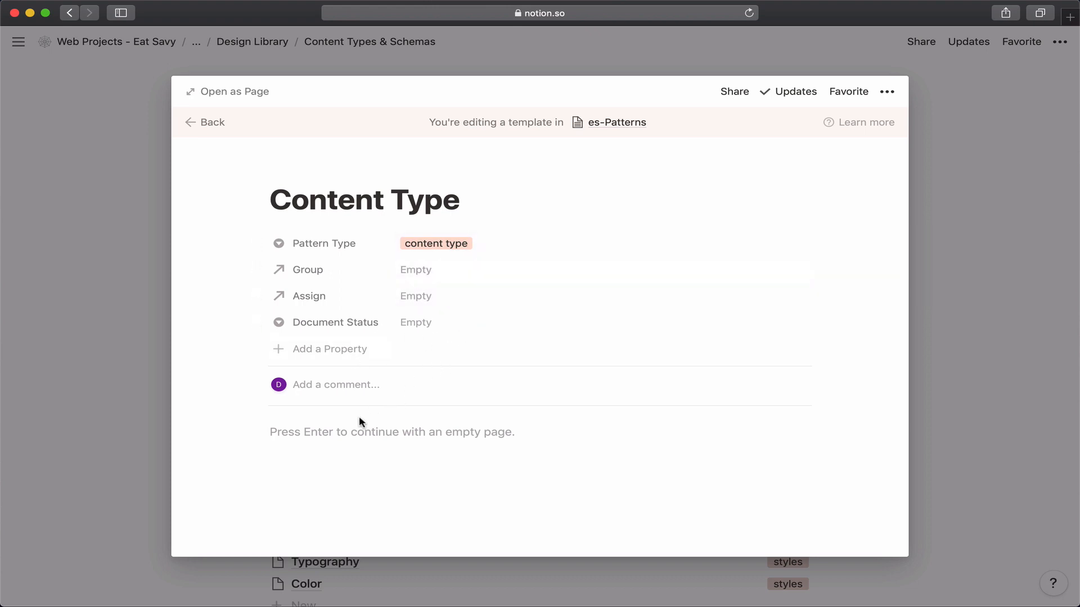
Insert an inline table in the template body, leaving a blank line above it, and title it "RENAME ME"
click(341, 444)
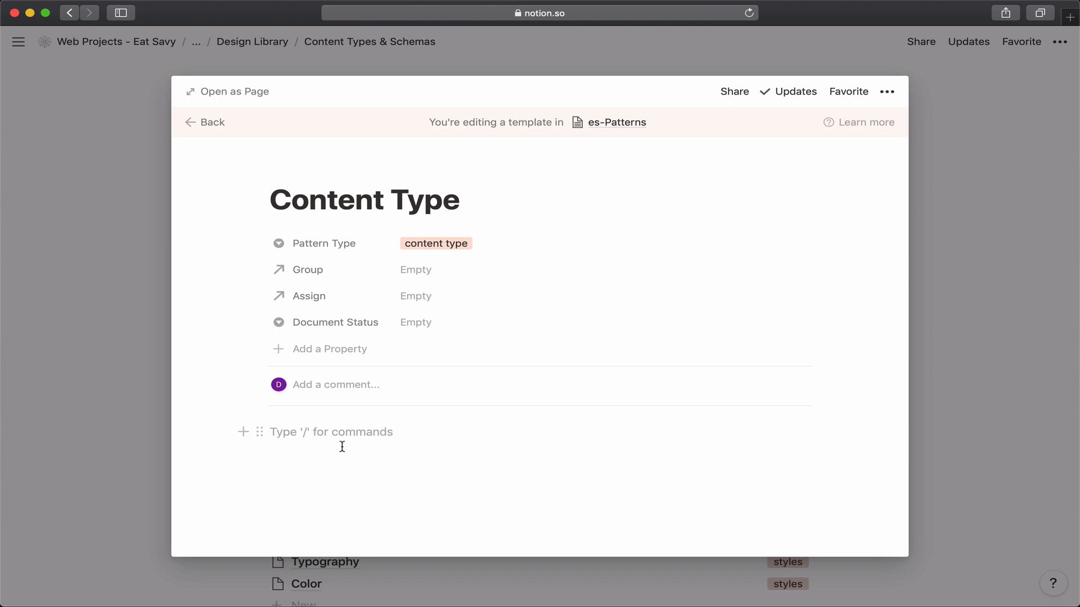
key(Return)
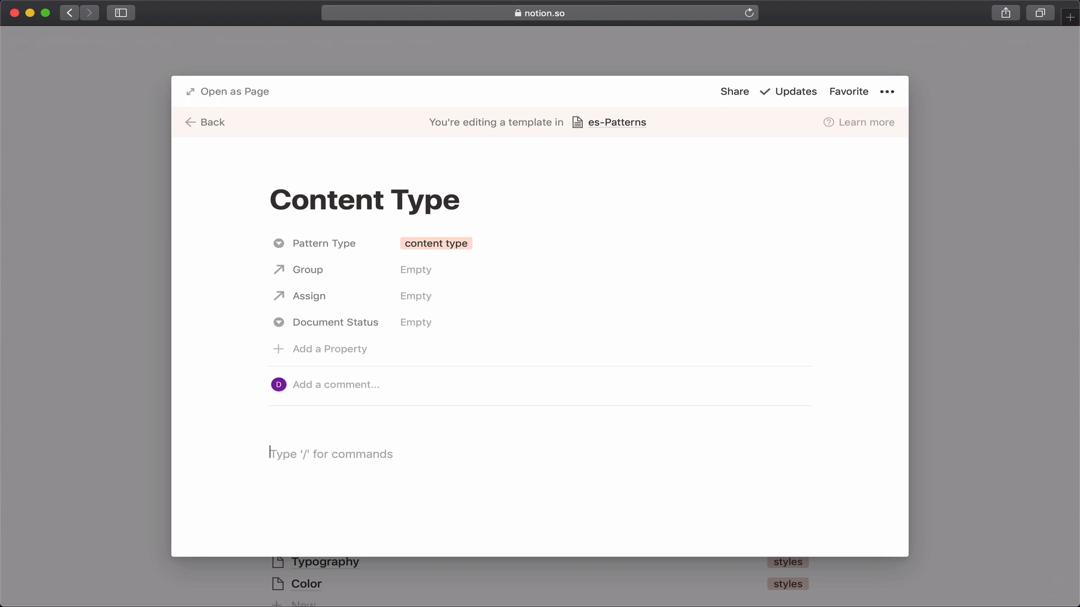
text(/tab)
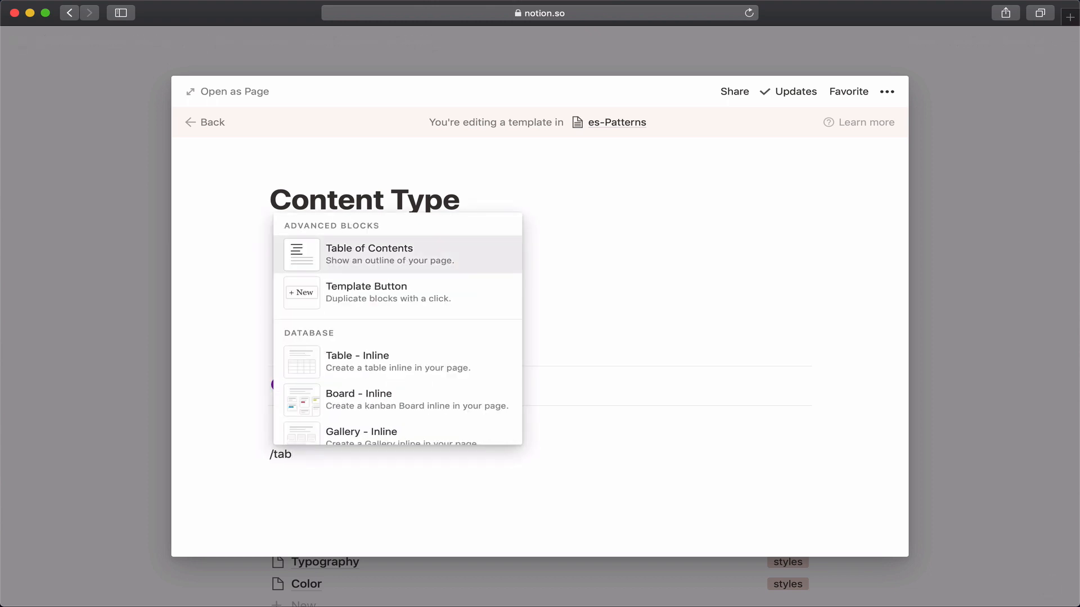
key(Down)
key(Down)
key(Return)
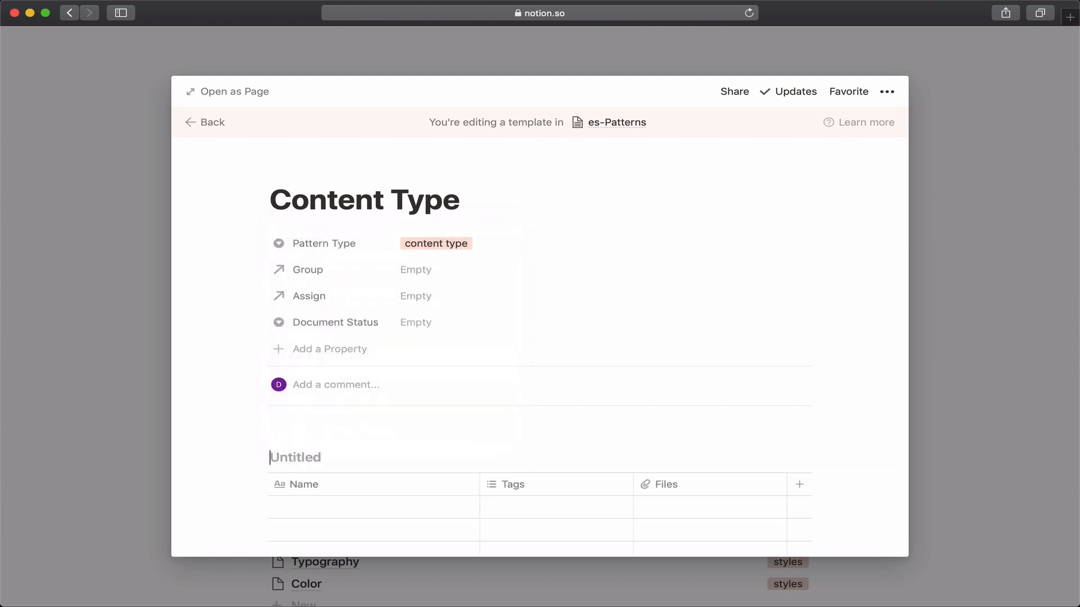
text(RENAME ME)
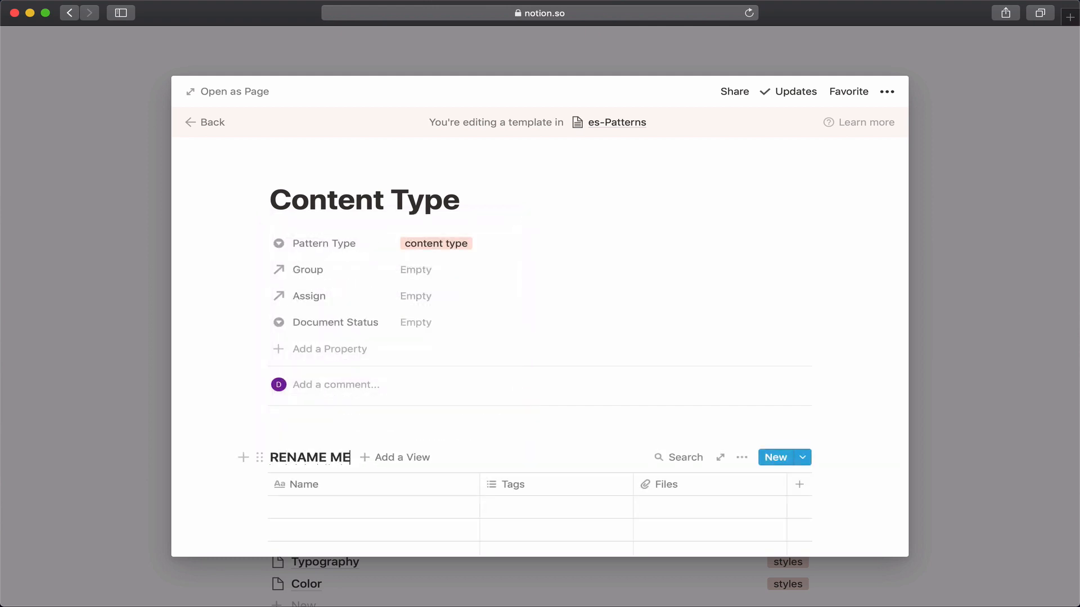
Add a second-level heading "Overview" above the RENAME ME table, followed by a blank line
key(Up)
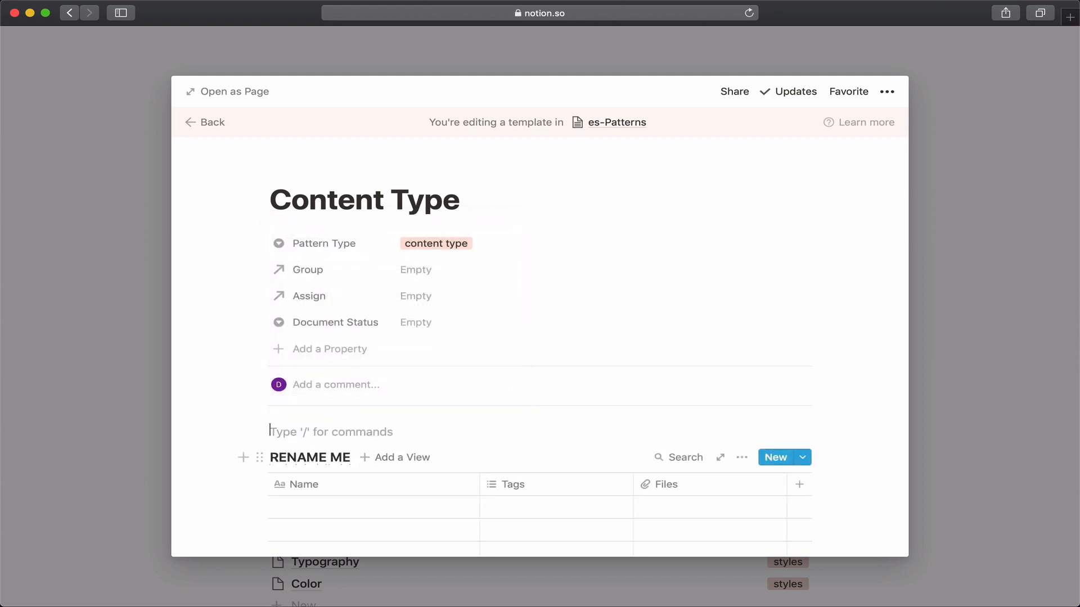
text(###)
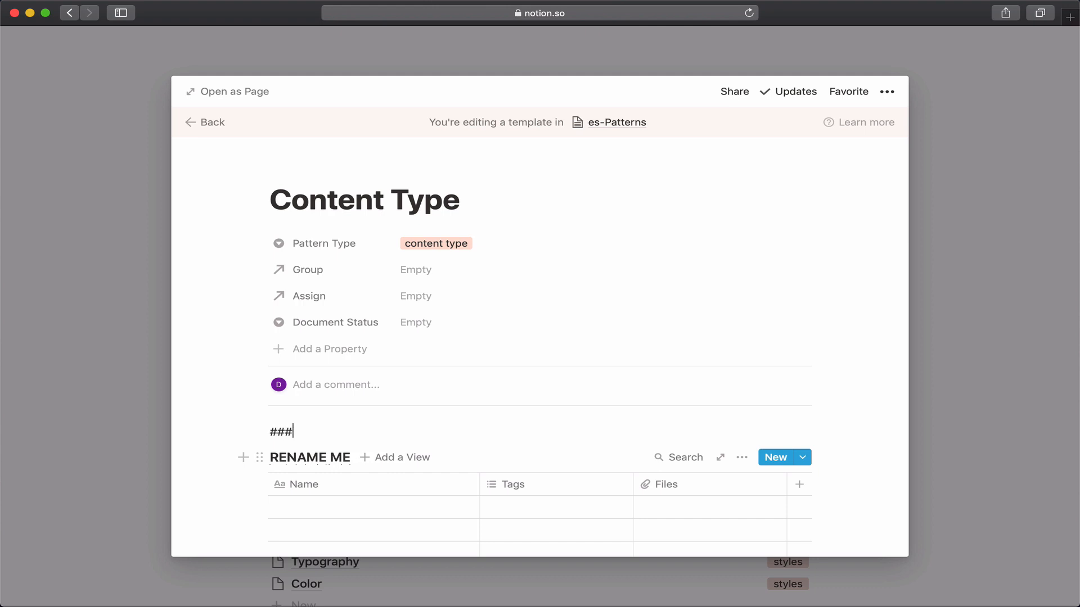
key(BackSpace)
text(OV)
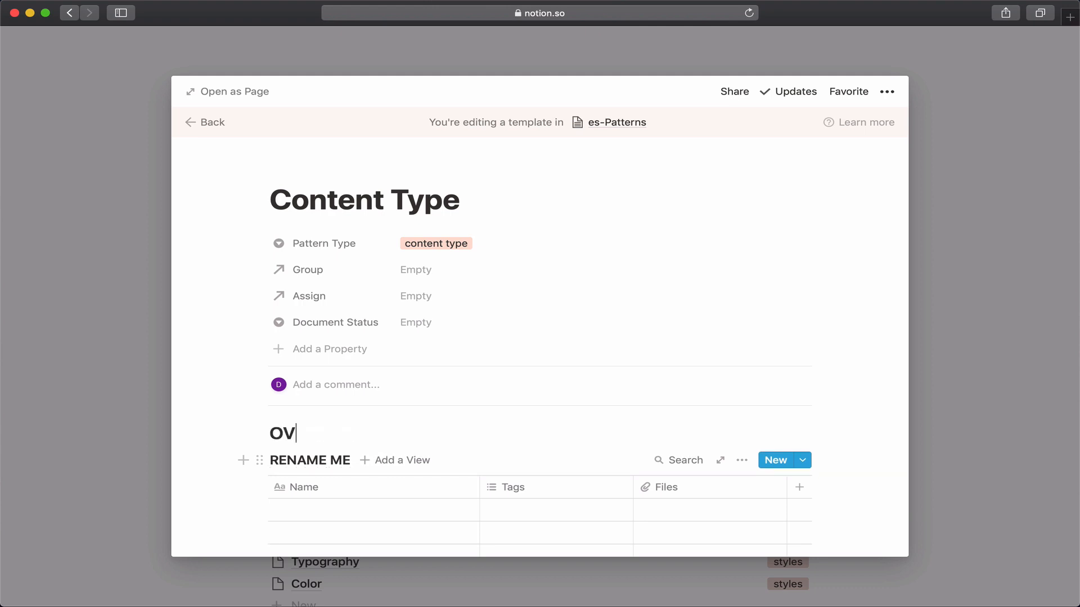
text(erview)
key(Return)
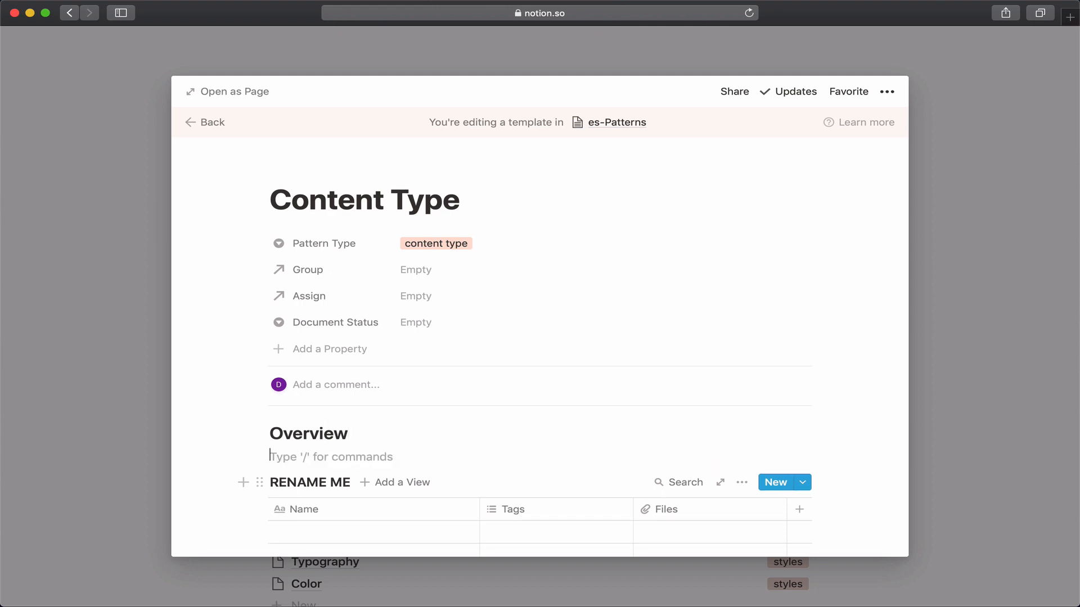
Open the Content Type template as a full page and set it to full width
scroll(401, 419, down, 5)
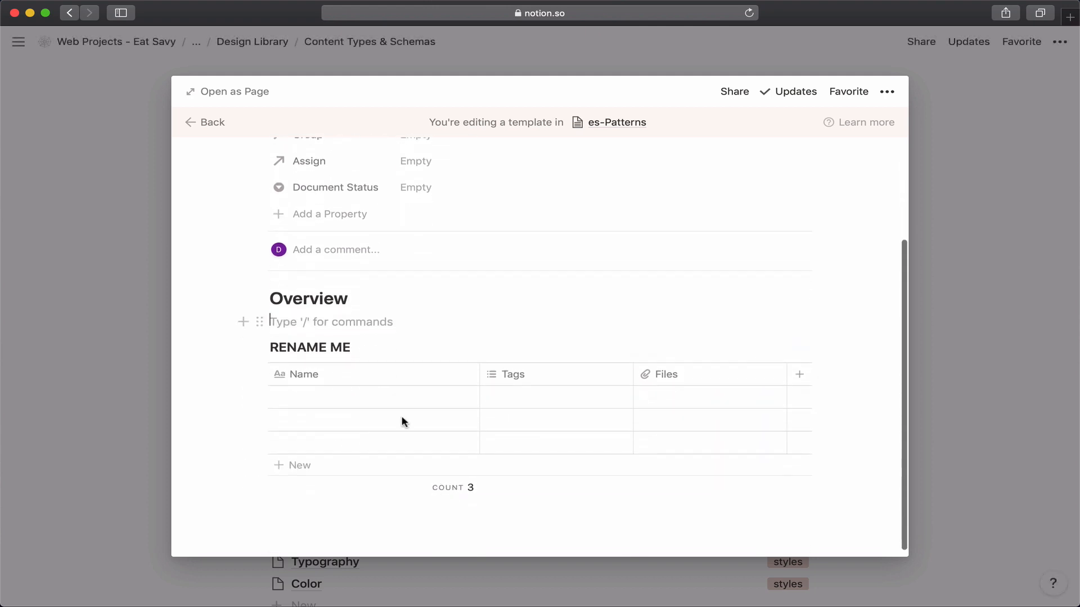
click(245, 93)
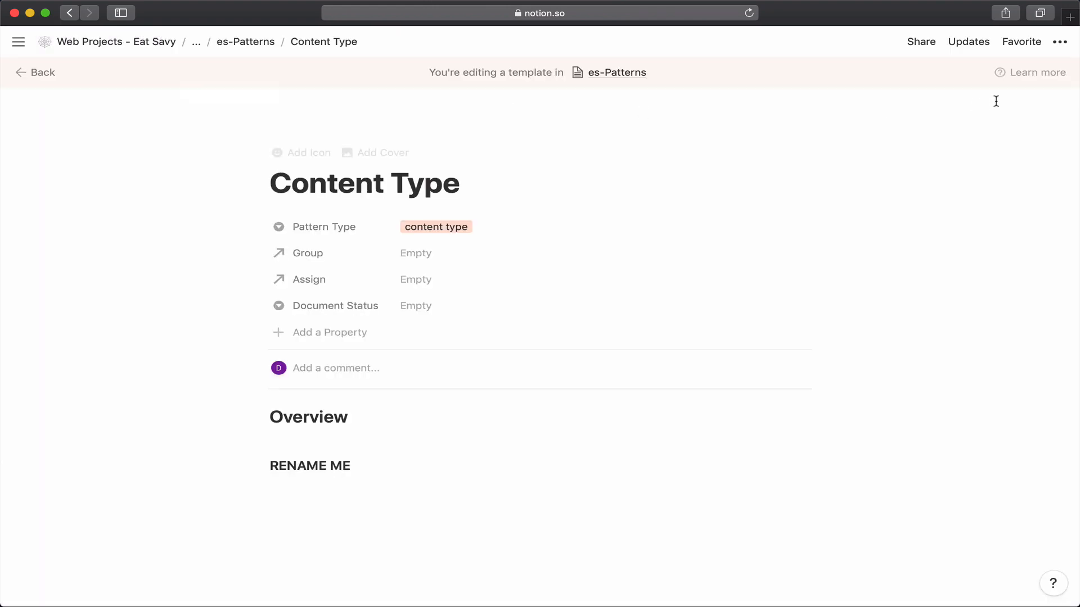
click(1060, 42)
click(1048, 160)
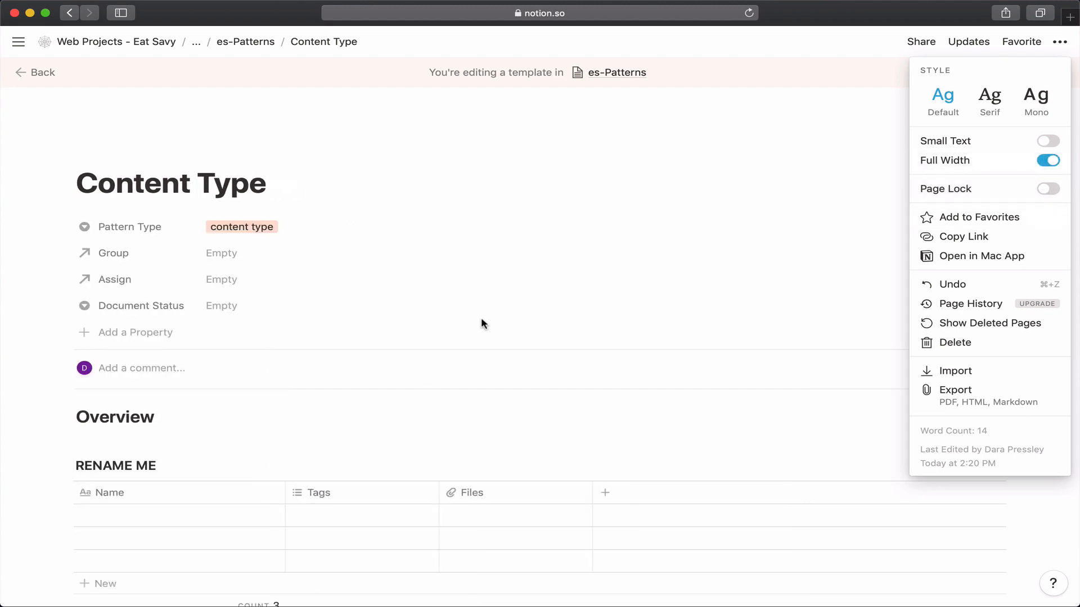
click(399, 502)
Turn the Tags column into a narrow Number column named "id" and move it in front of Name
click(357, 500)
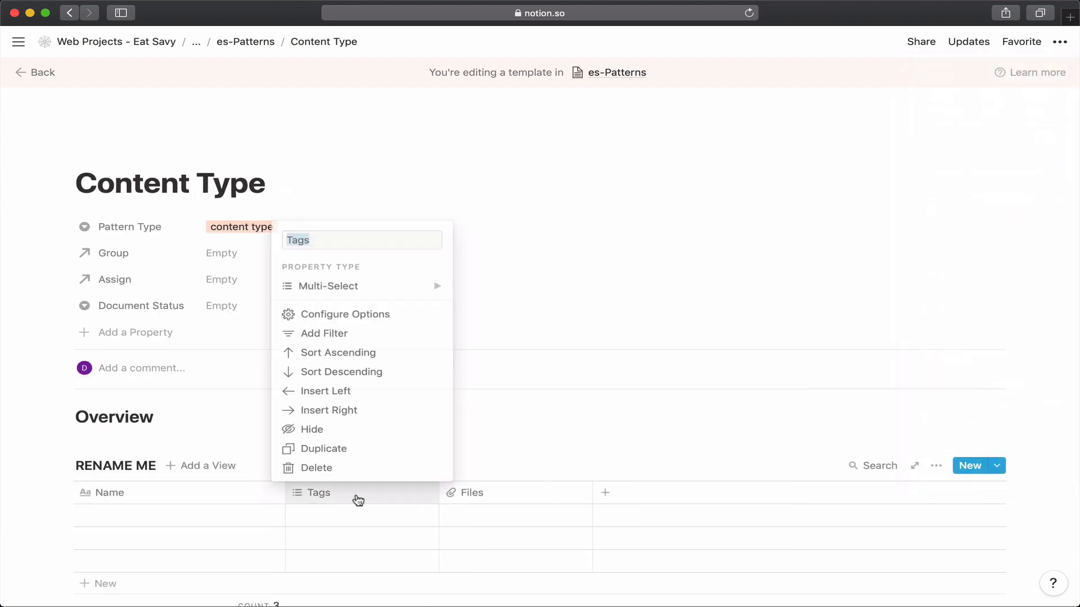
text(id)
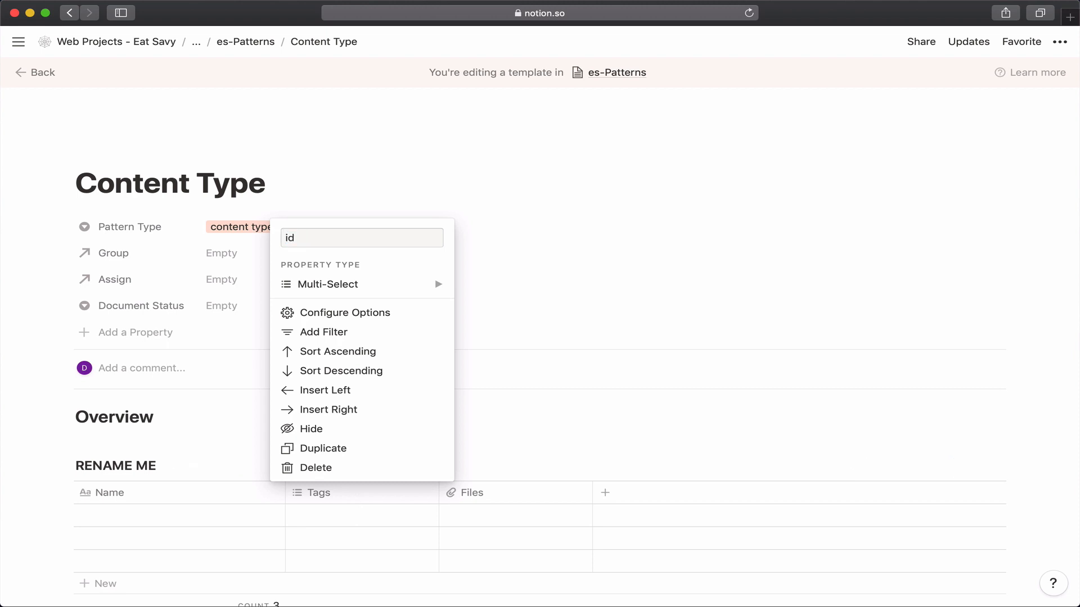
click(390, 291)
click(498, 179)
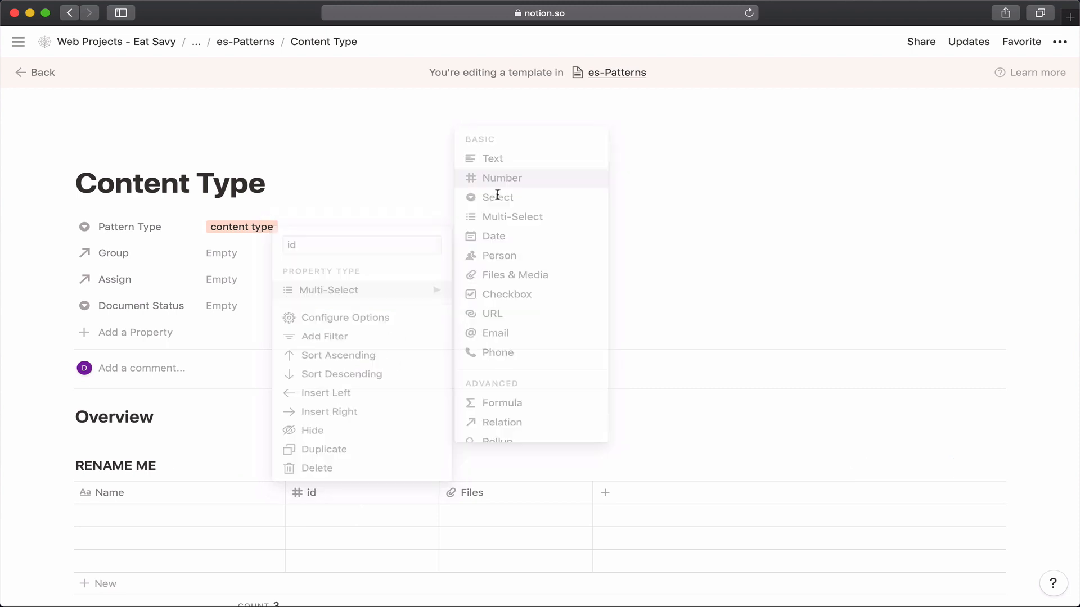
drag(439, 493, 109, 491)
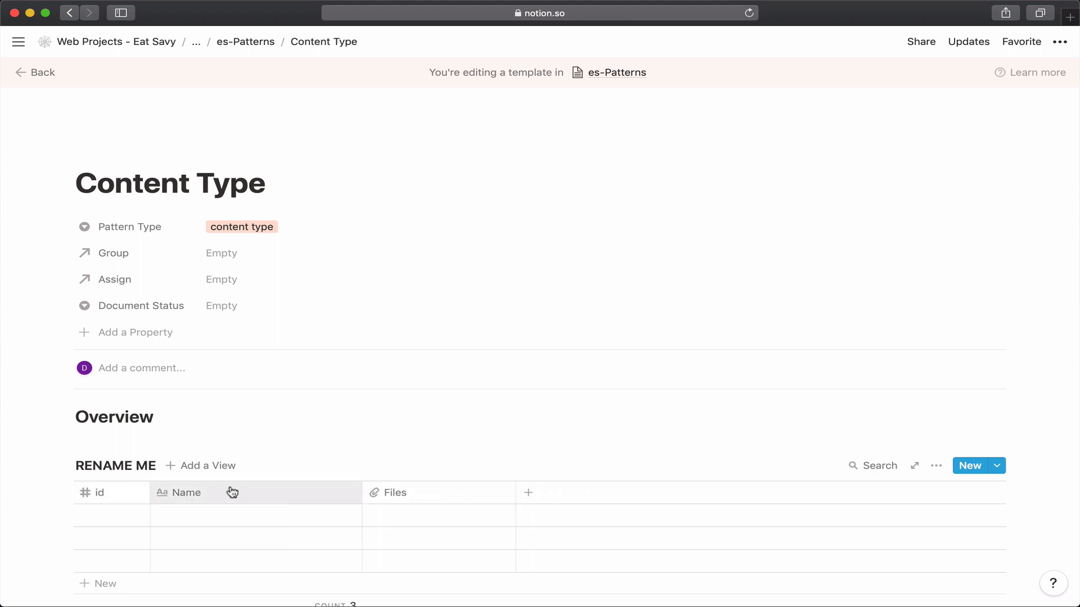
Rename the Files column to "Field Type" and change its property type to Number
click(400, 493)
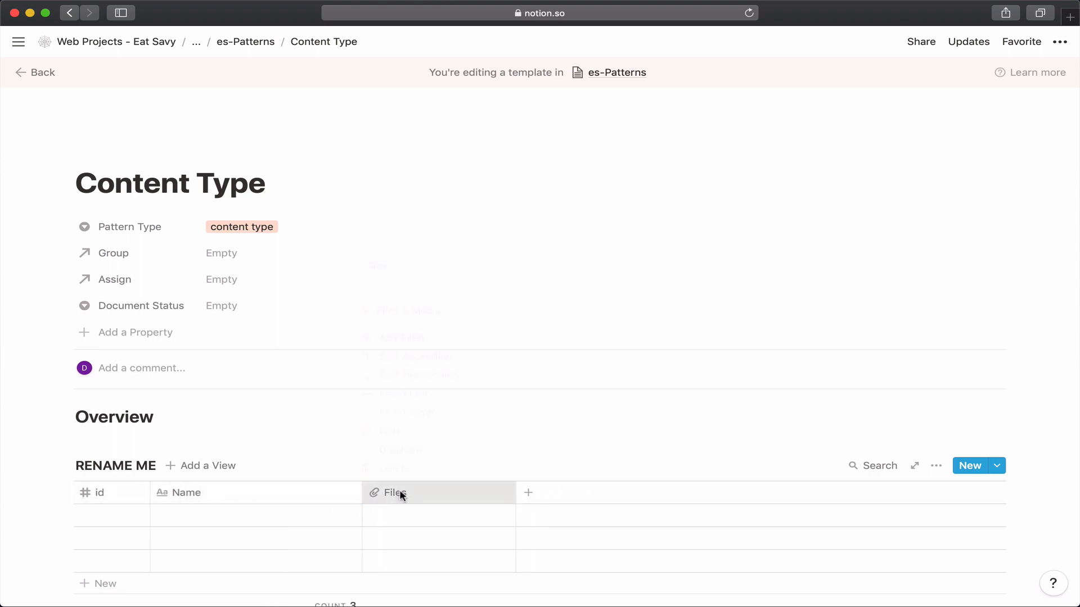
text(Field)
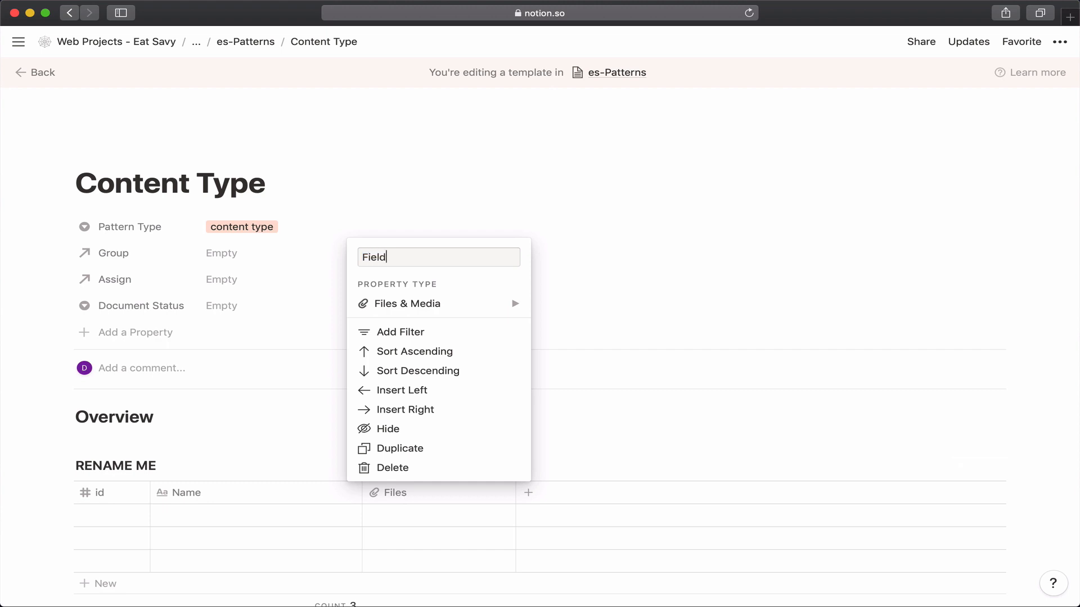
text( Type)
mouse_move(521, 309)
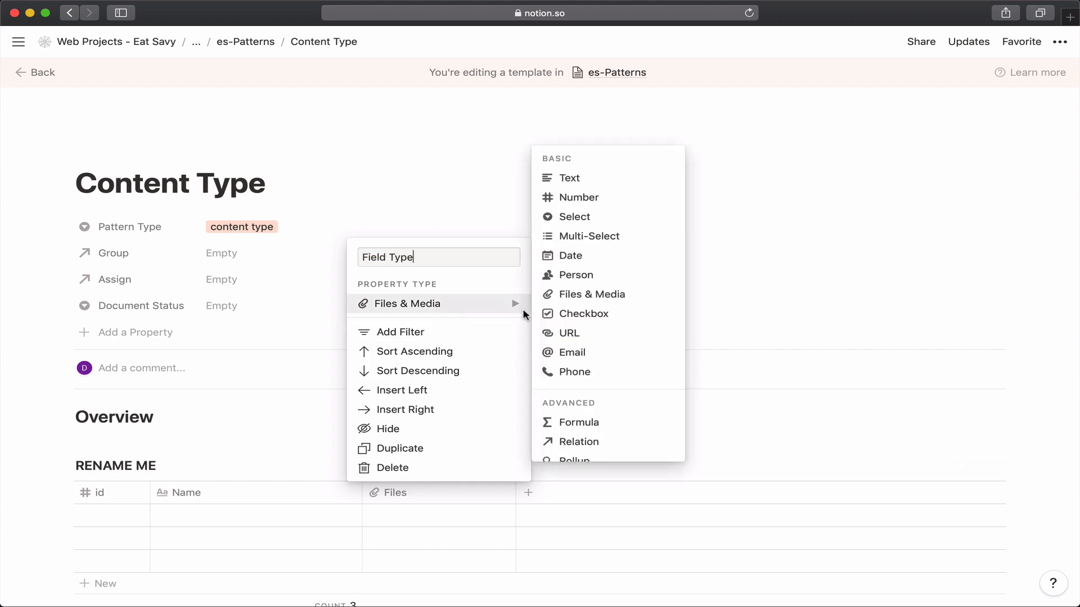
click(580, 199)
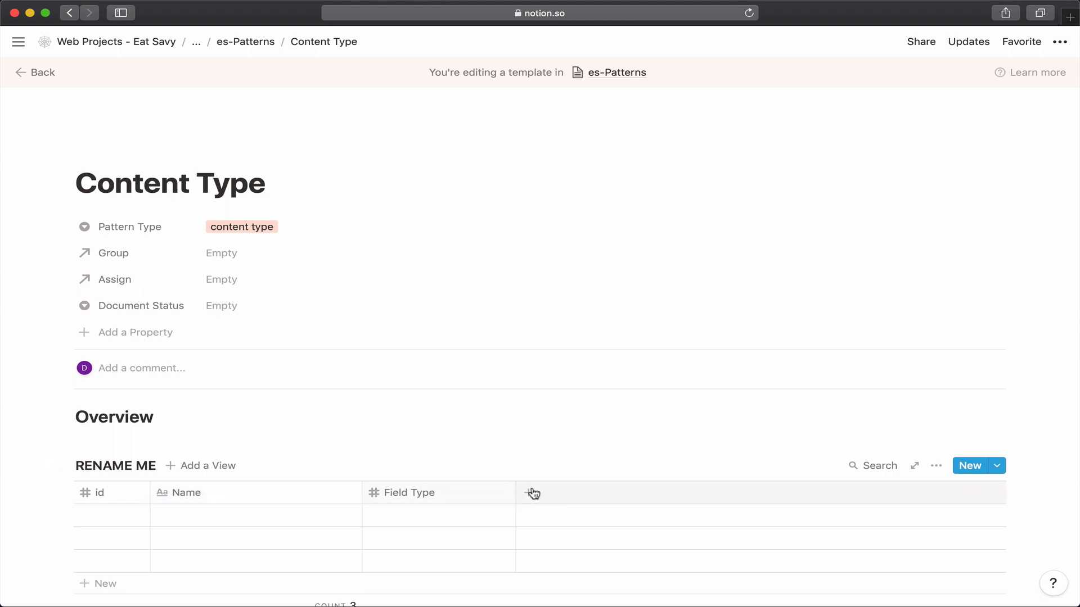
Add a text column named "Content Spec" after Field Type in the RENAME ME table
scroll(358, 517, down, 3)
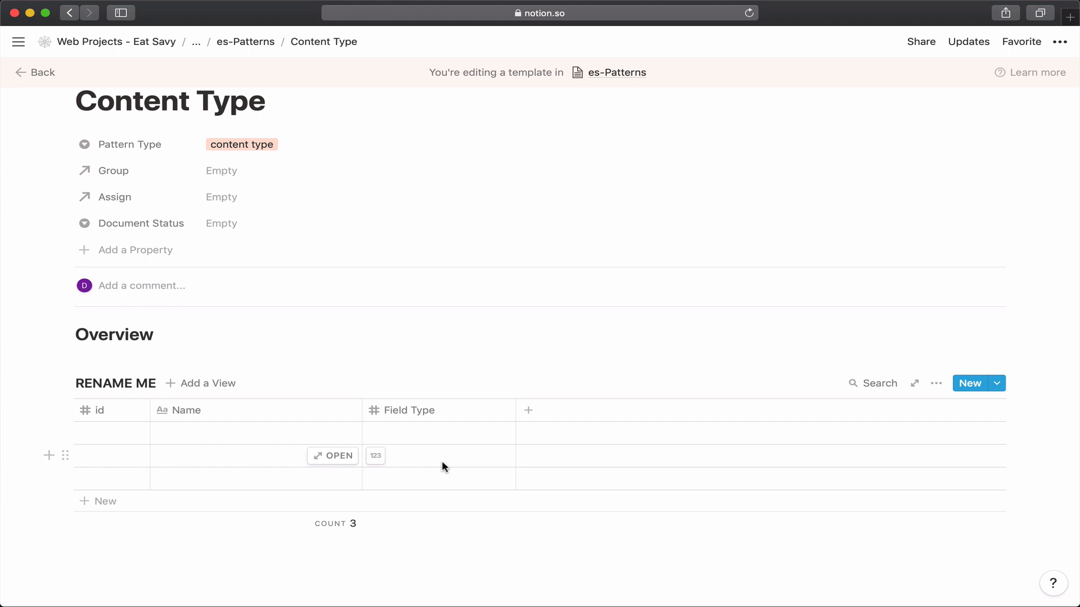
click(531, 413)
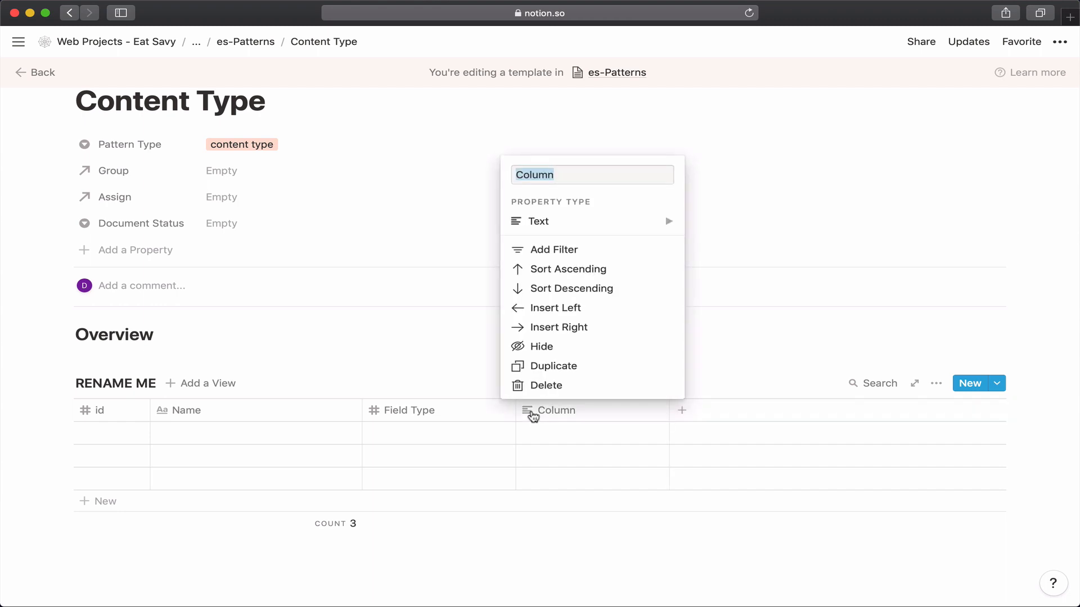
text(co)
text(ontent)
key(BackSpace)
key(BackSpace)
key(BackSpace)
key(BackSpace)
key(BackSpace)
key(BackSpace)
key(BackSpace)
key(BackSpace)
text(Content)
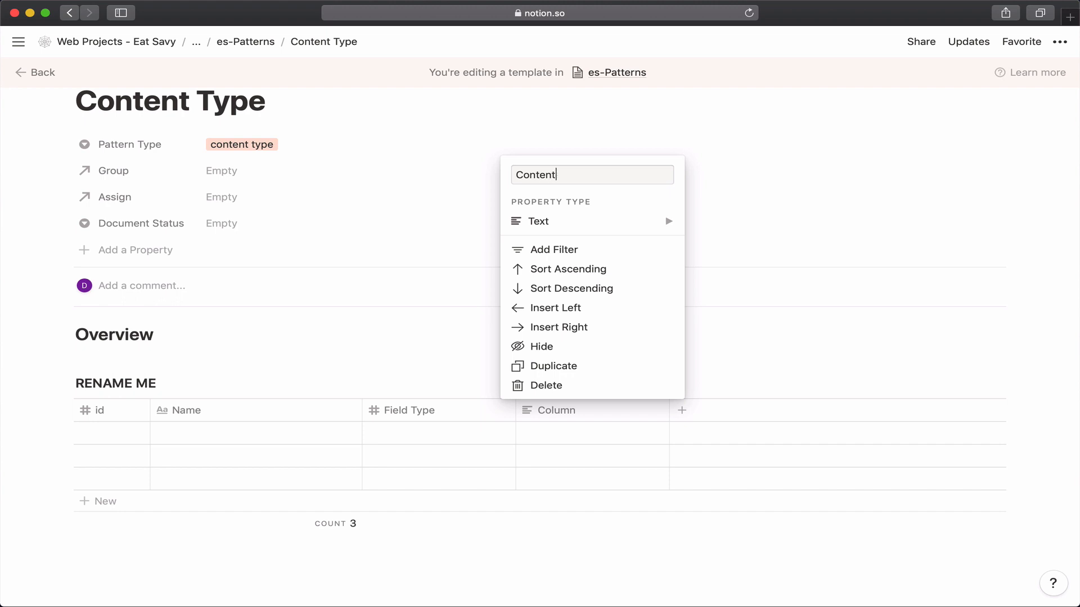
text( Spec)
key(Return)
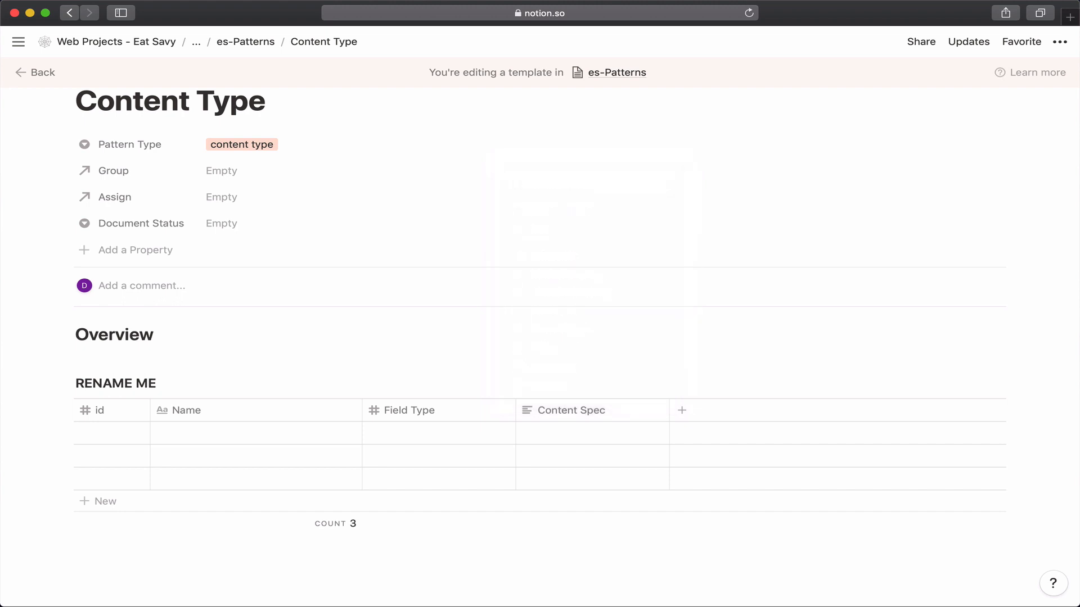
Add a text column named "Visual Spec" after Content Spec
click(679, 412)
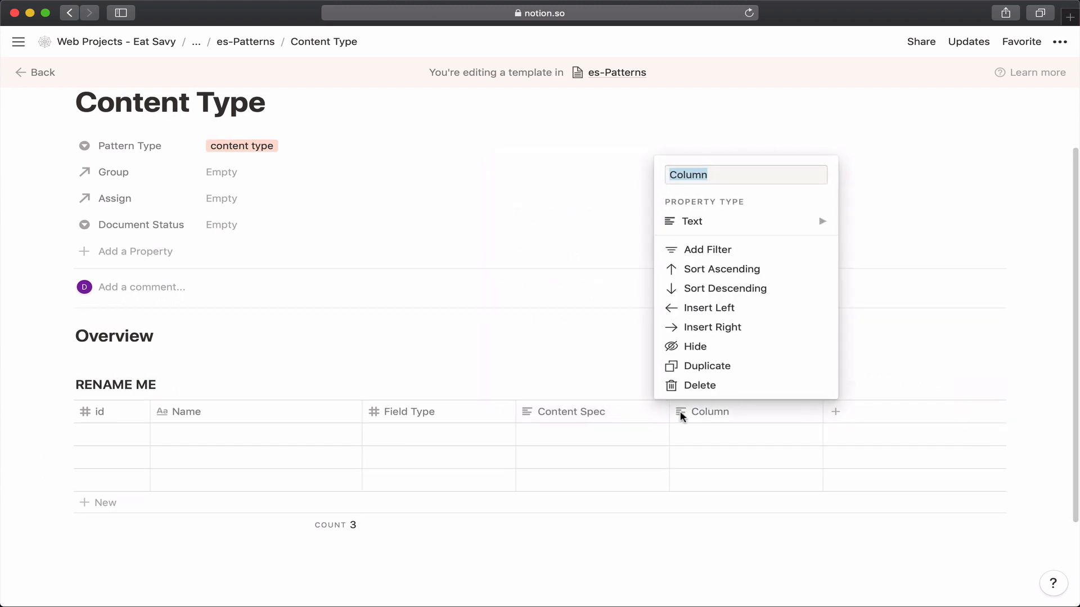
text(Visual Spe)
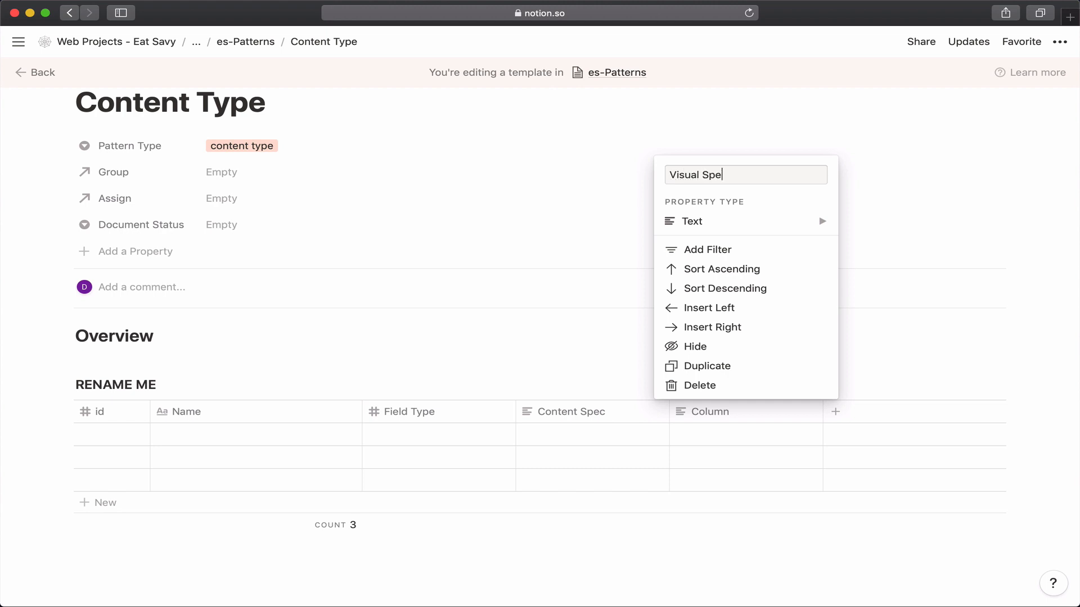
text(c)
key(Return)
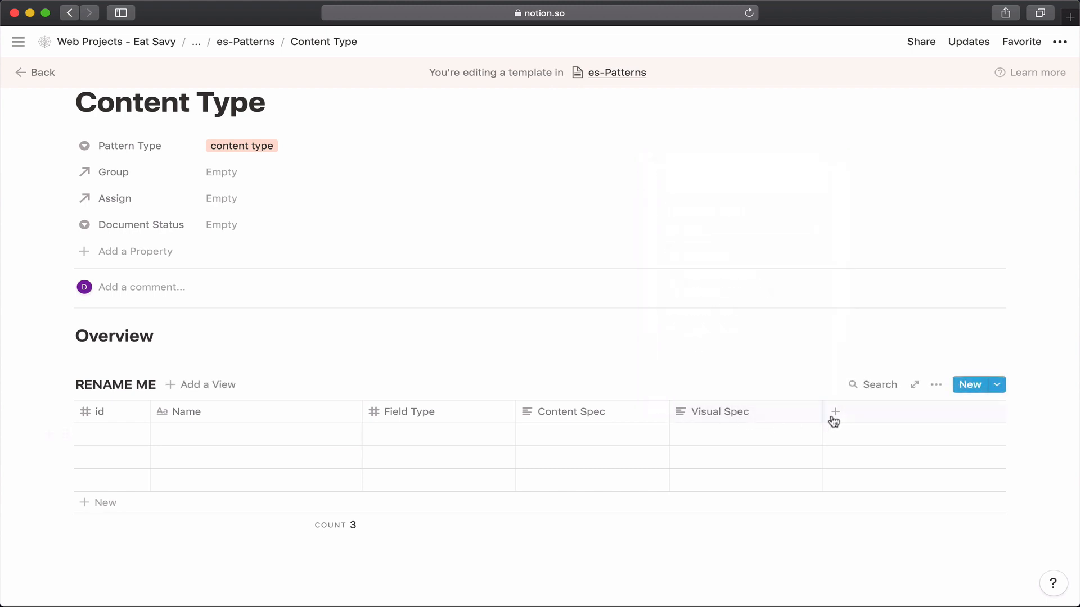
Add a text column named "Searchable" after Visual Spec and narrow it to about half its width
click(835, 412)
text(Searchable)
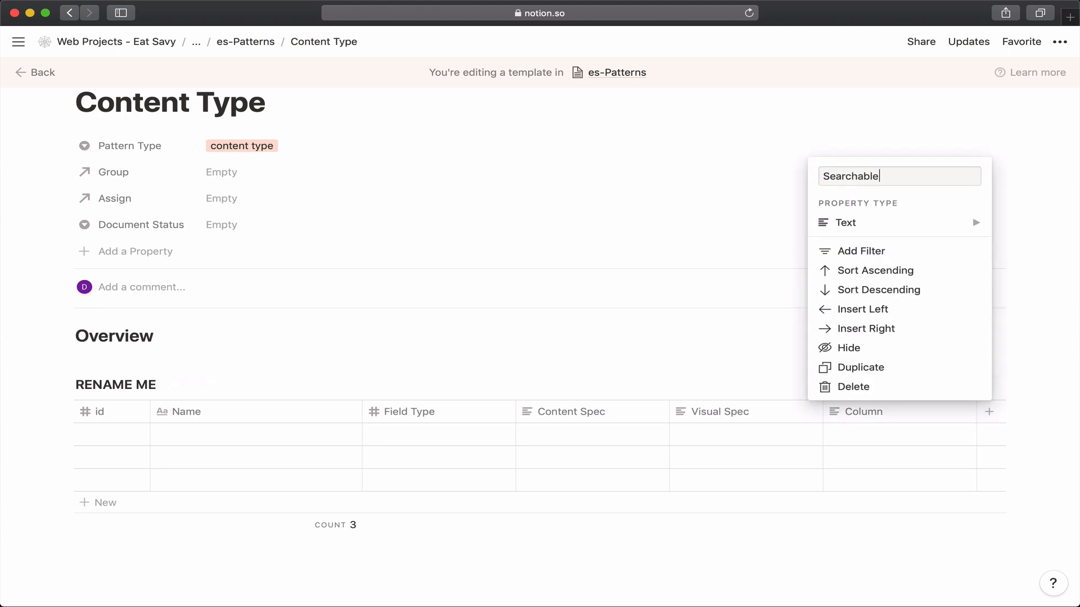
key(Return)
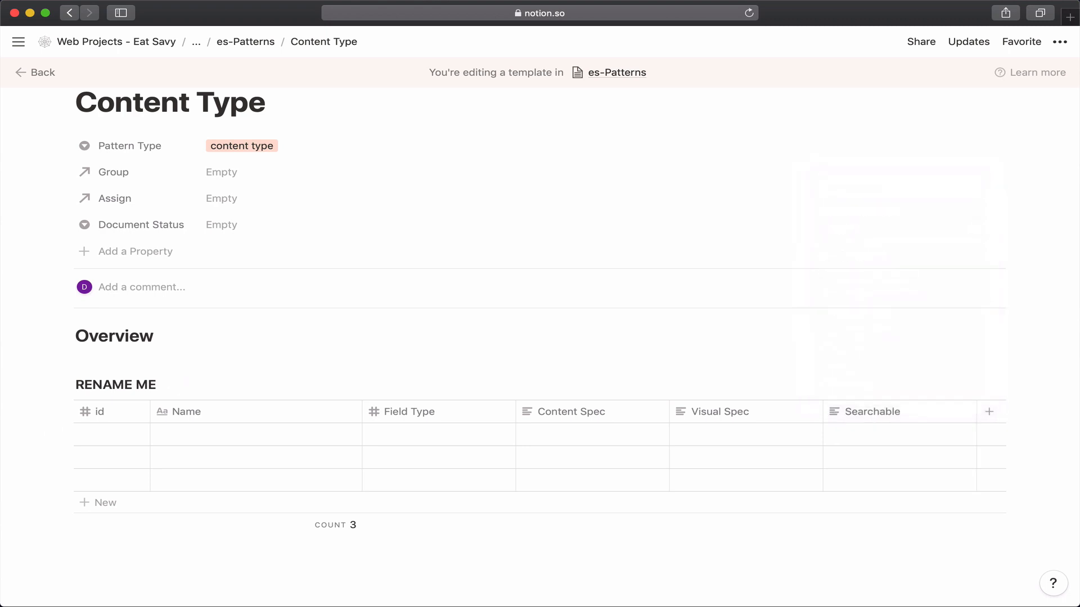
drag(976, 410, 906, 411)
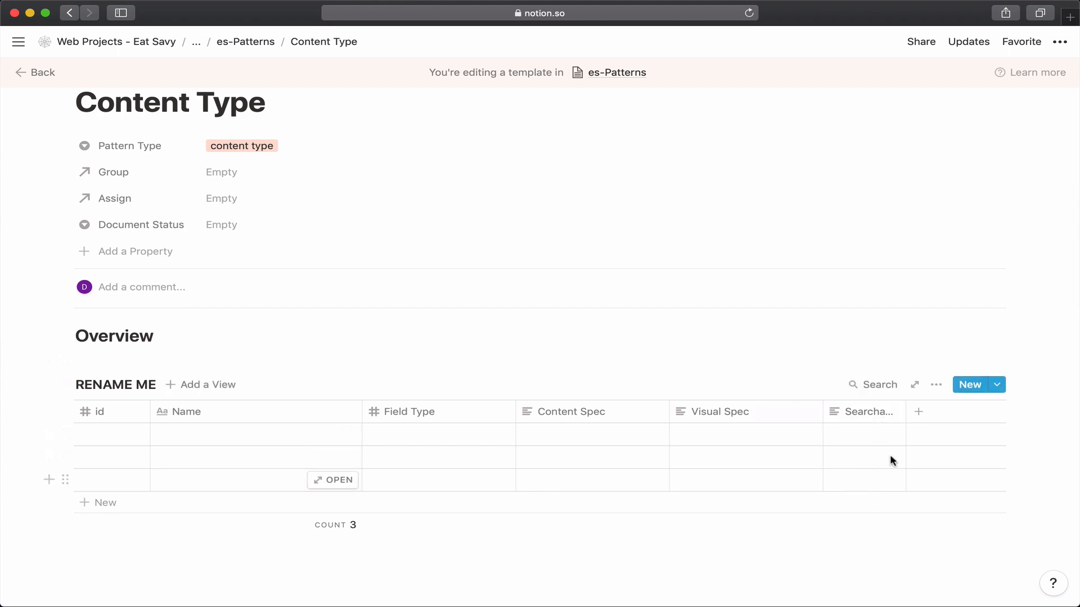
Add a text column named "Comments" at the end of the RENAME ME table
click(942, 417)
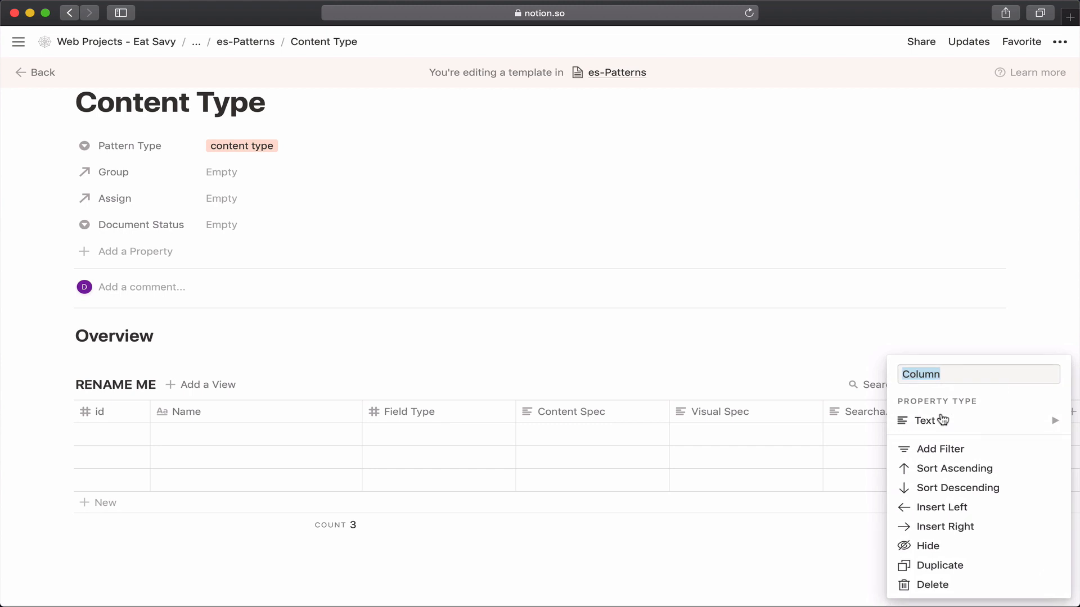
mouse_move(942, 419)
text(Comments)
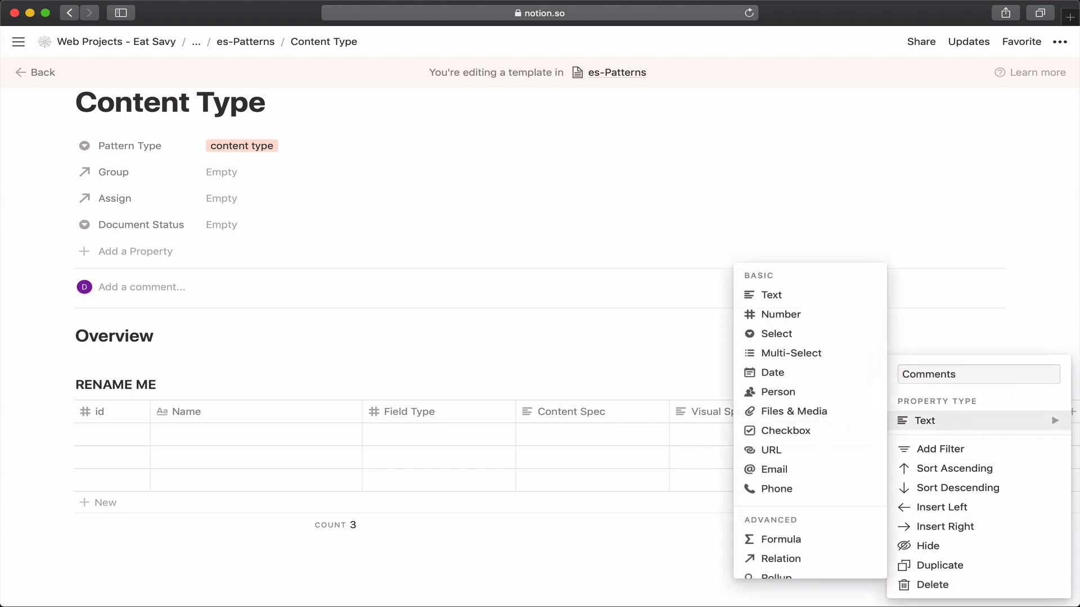
key(Return)
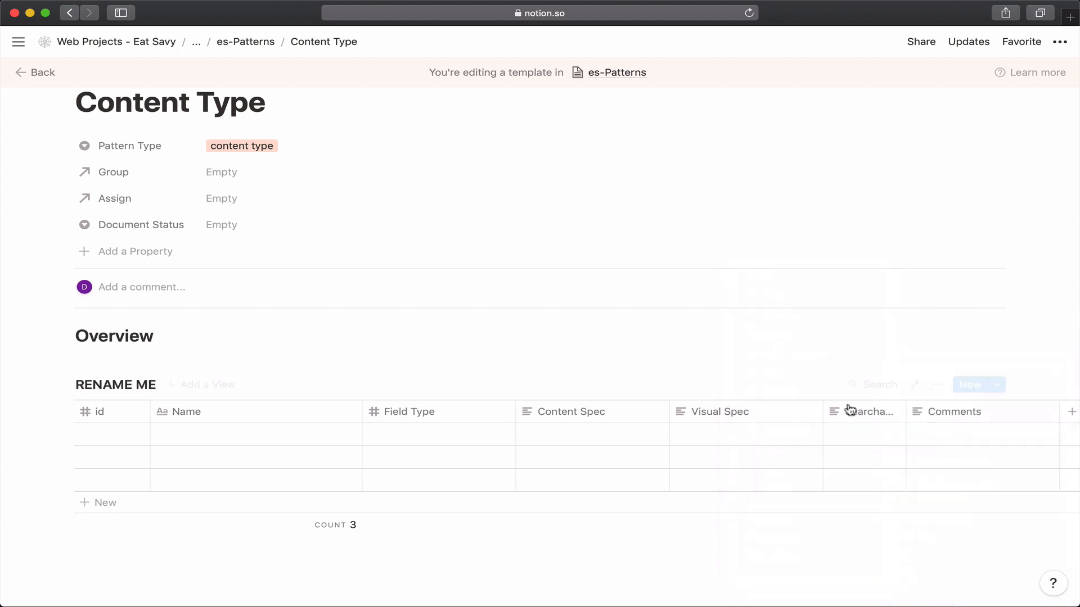
Create an additional table view named "sept" for the RENAME ME table
click(223, 387)
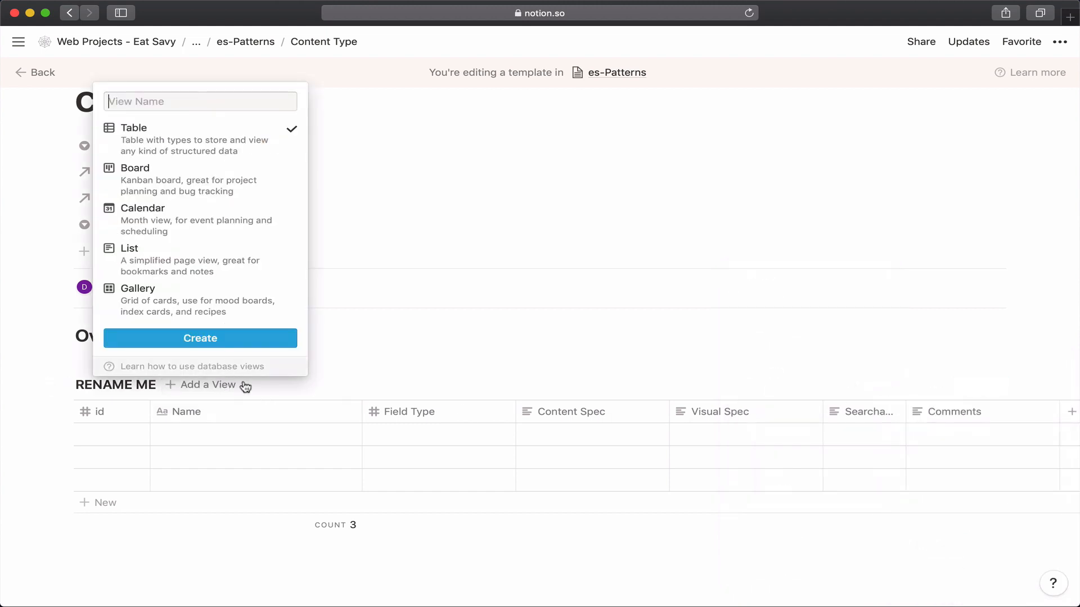
mouse_move(202, 178)
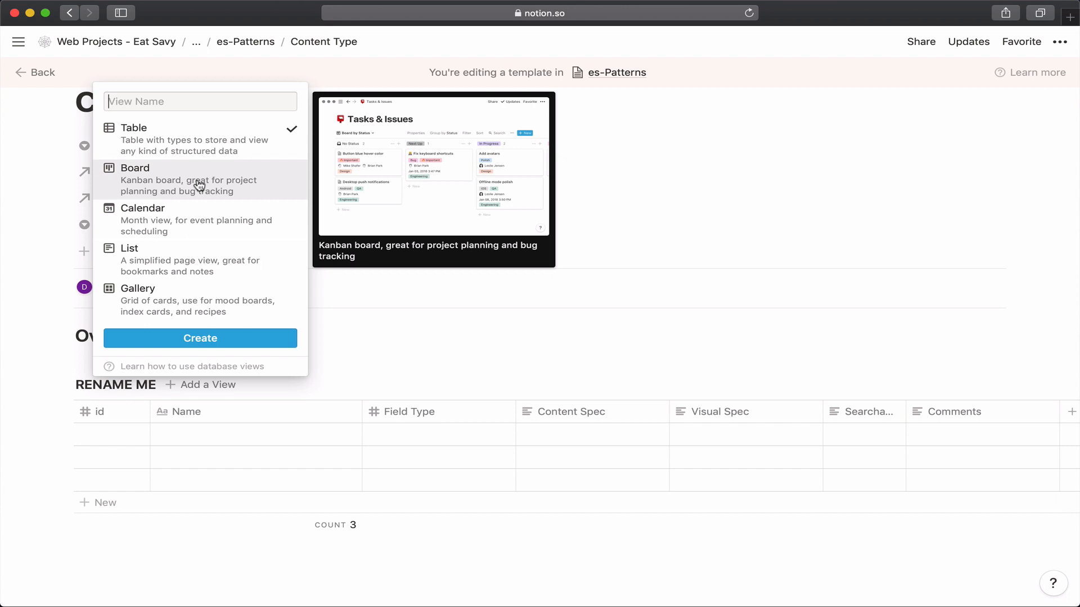
text(sepc)
click(201, 338)
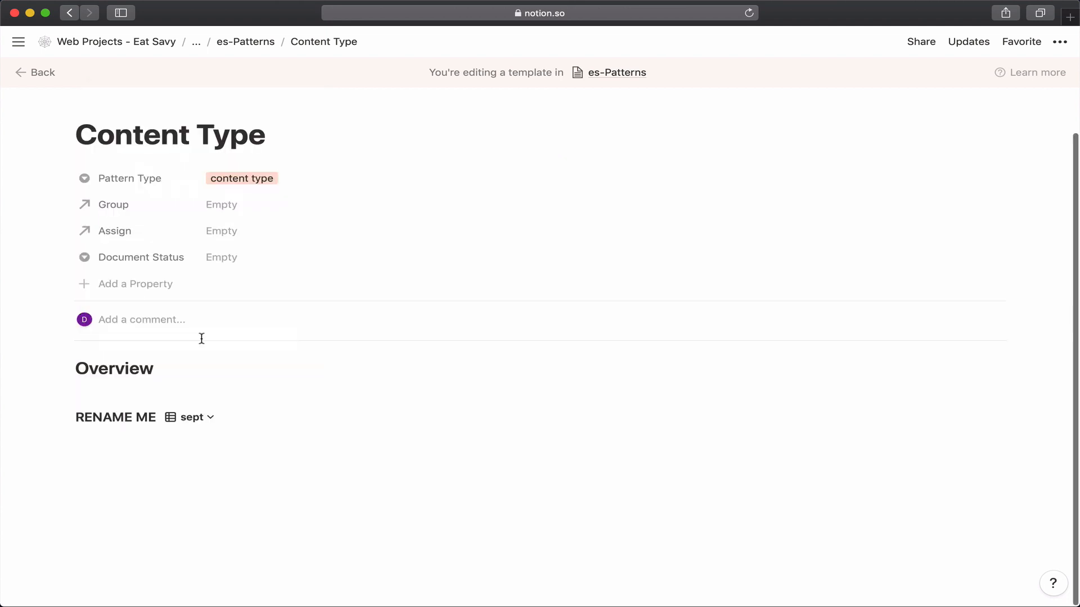
Rename the table's "sept" view to "spec view"
scroll(208, 388, down, 1)
scroll(214, 402, down, 2)
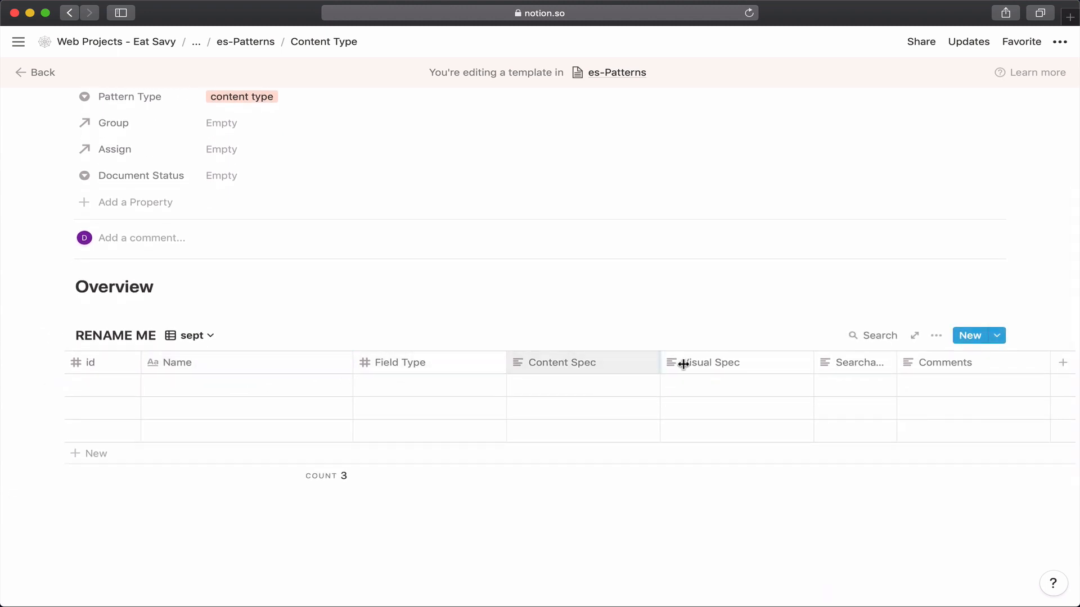
click(211, 337)
click(257, 383)
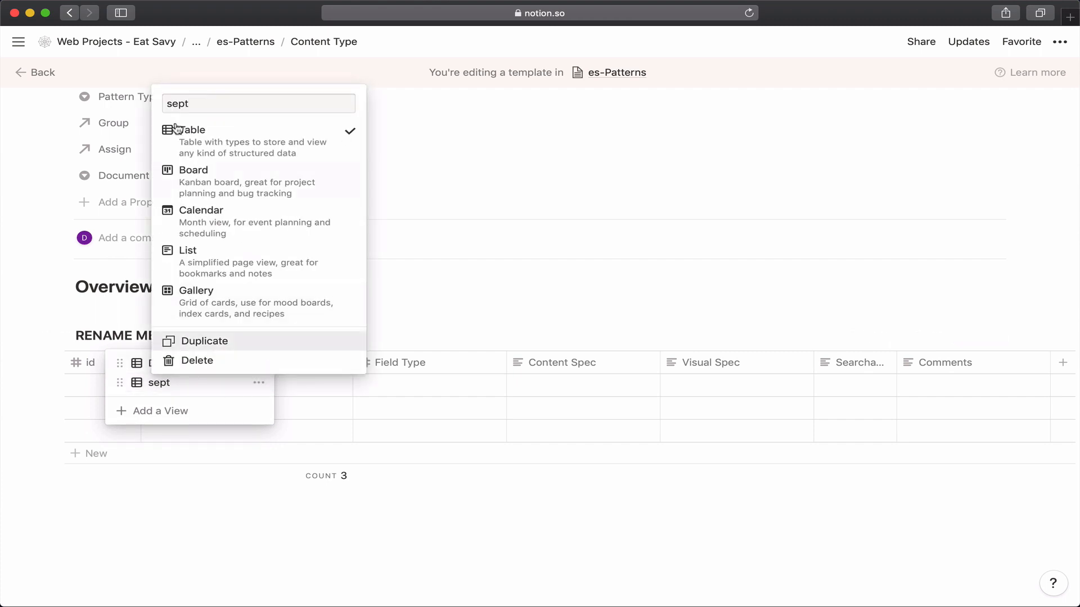
drag(201, 103, 176, 106)
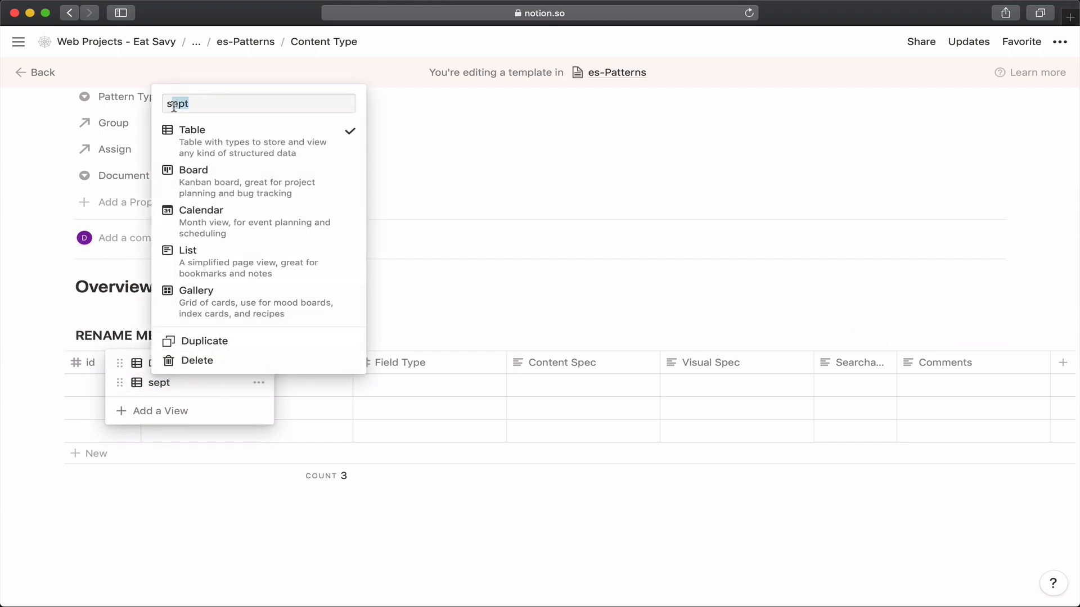
text(pec view)
key(Return)
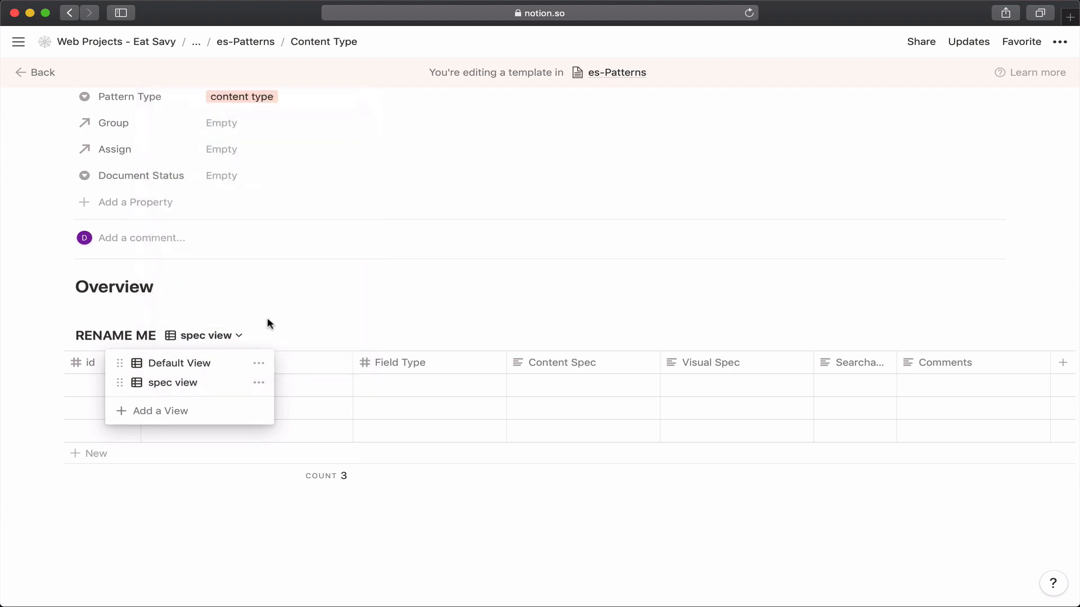
Rename the RENAME ME table's Default View to "authoring view"
click(259, 364)
drag(234, 85, 164, 84)
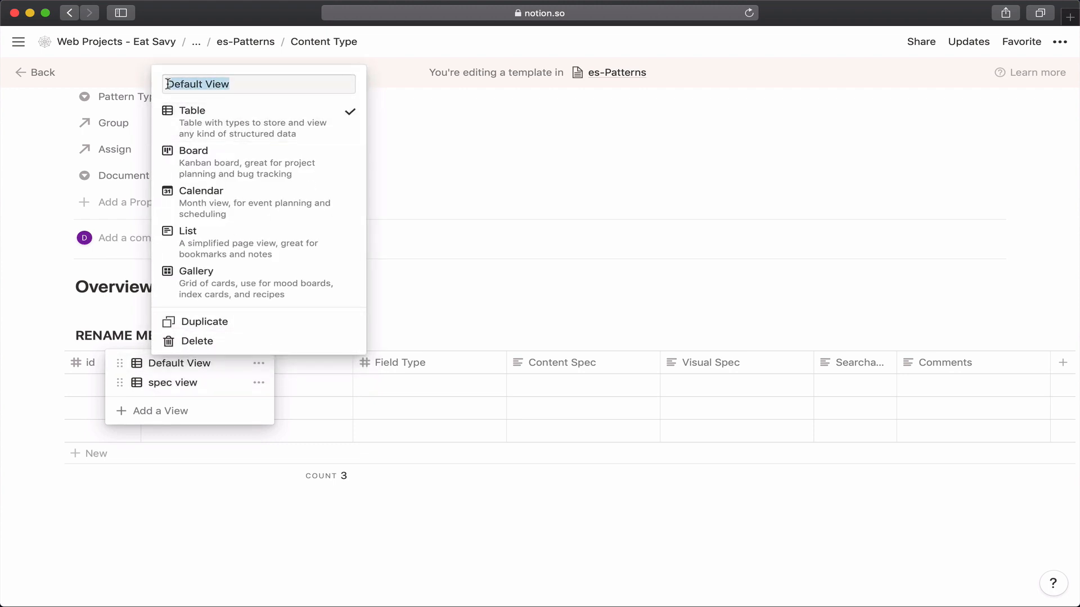
text(authr)
key(BackSpace)
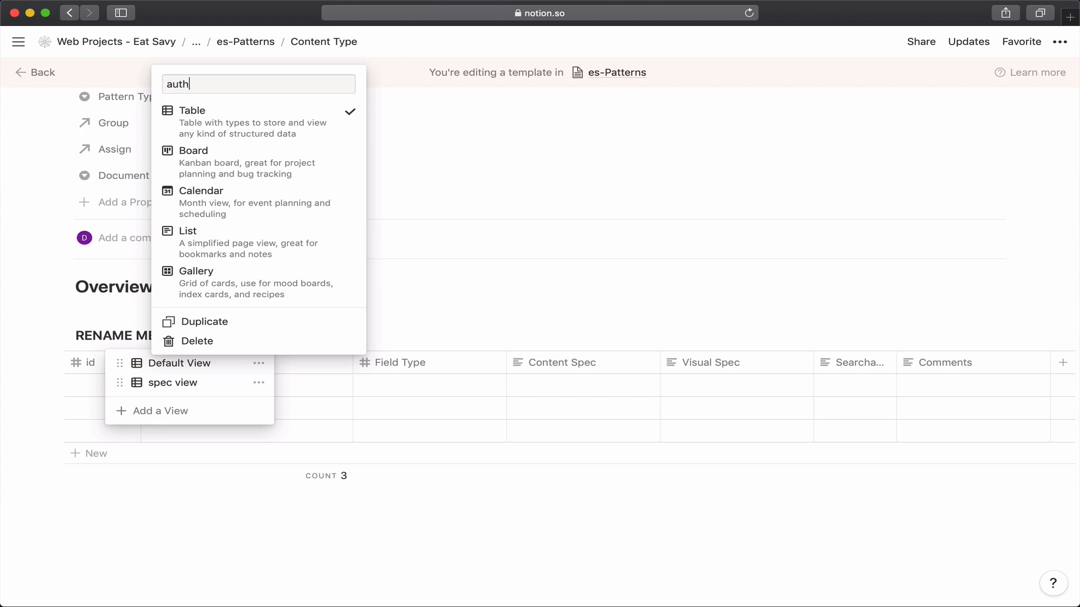
text(oring view)
key(Return)
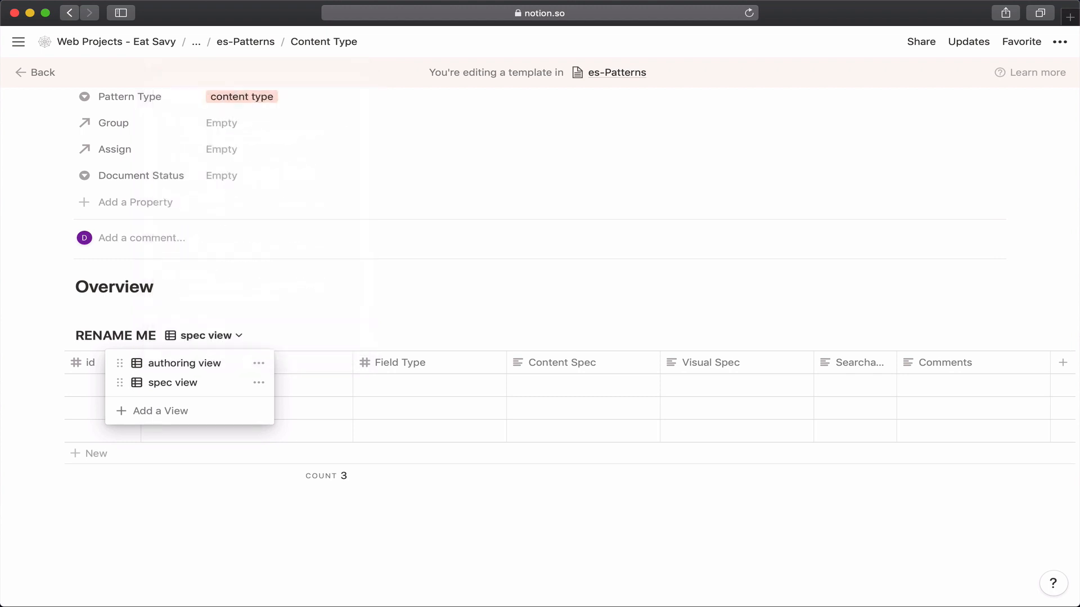
Switch the RENAME ME table to the authoring view and hide its Visual Spec column
click(180, 363)
scroll(168, 369, up, 2)
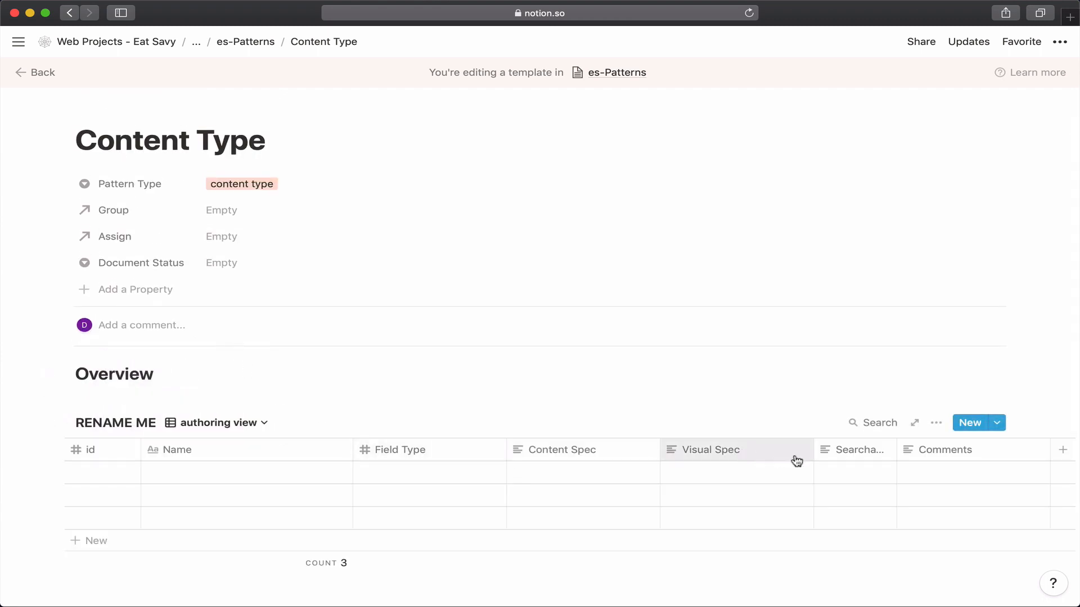
click(782, 453)
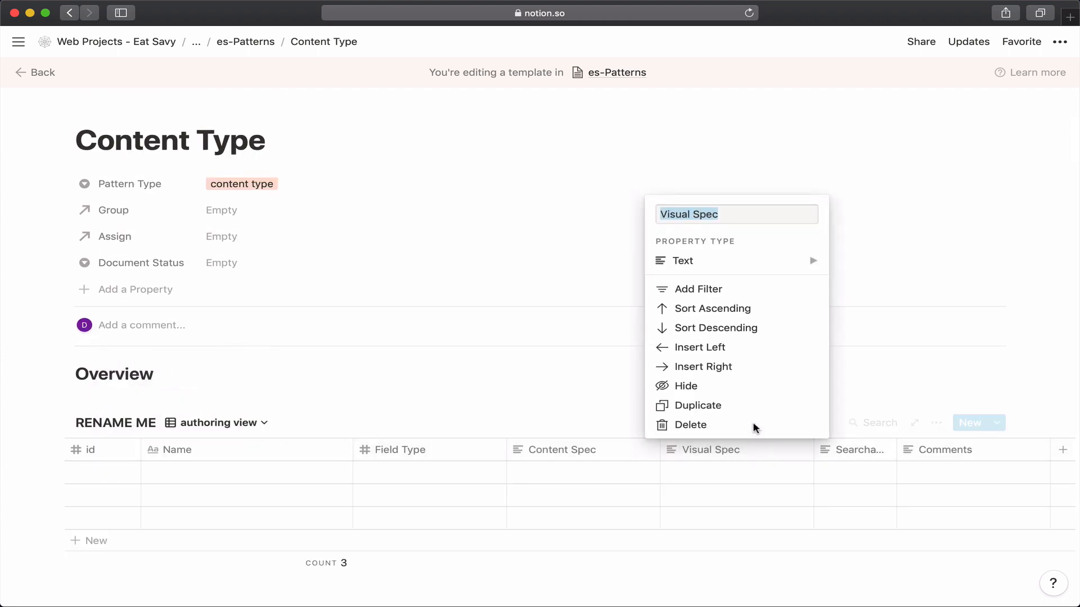
click(692, 388)
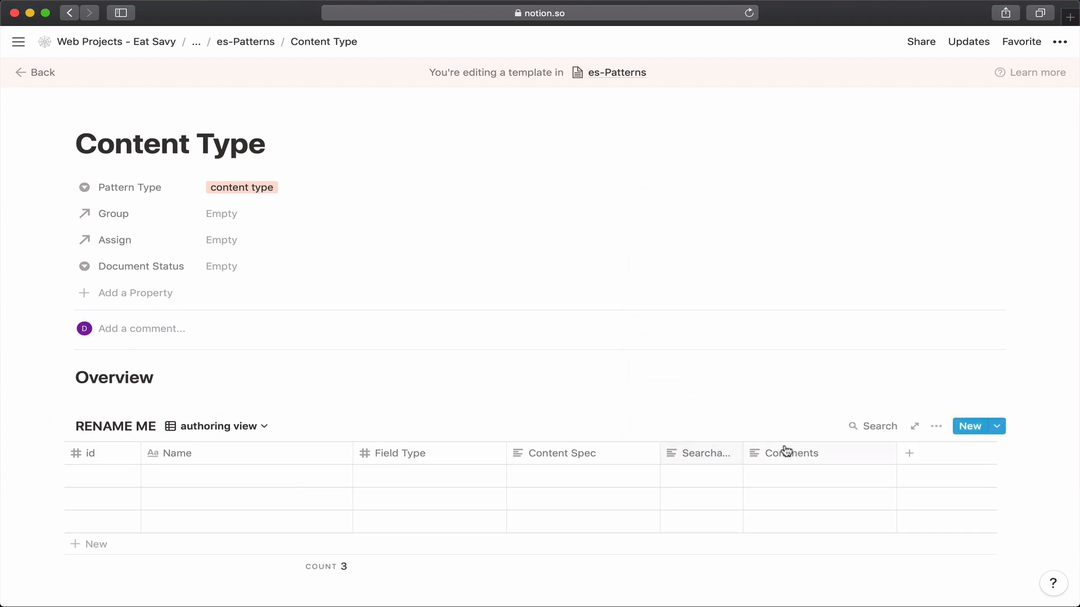
Add a text column named "Comments for Authors" at the end of the authoring view
click(712, 453)
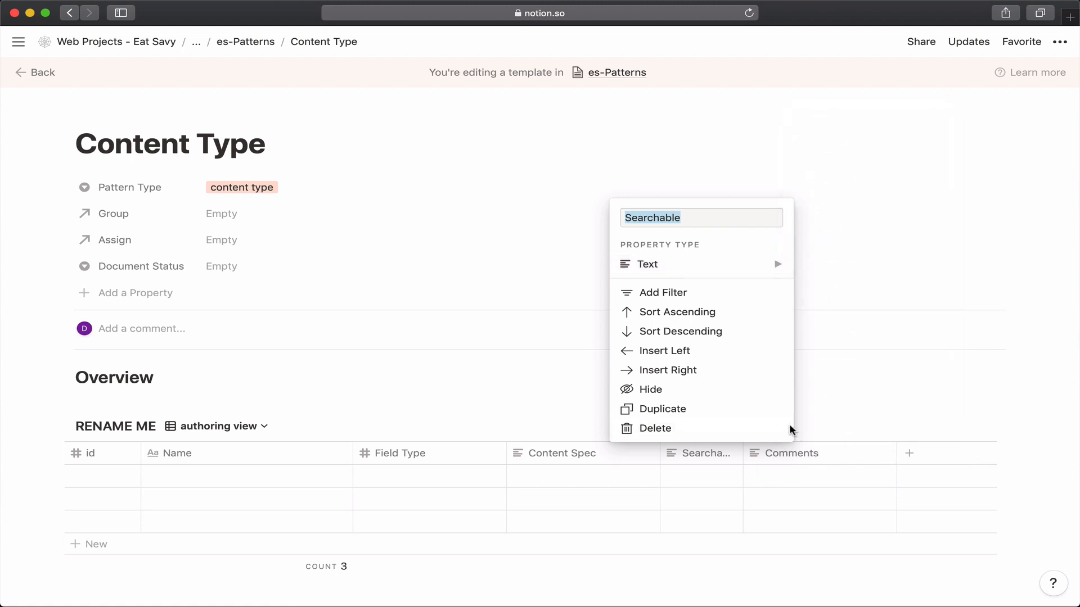
click(919, 453)
click(912, 456)
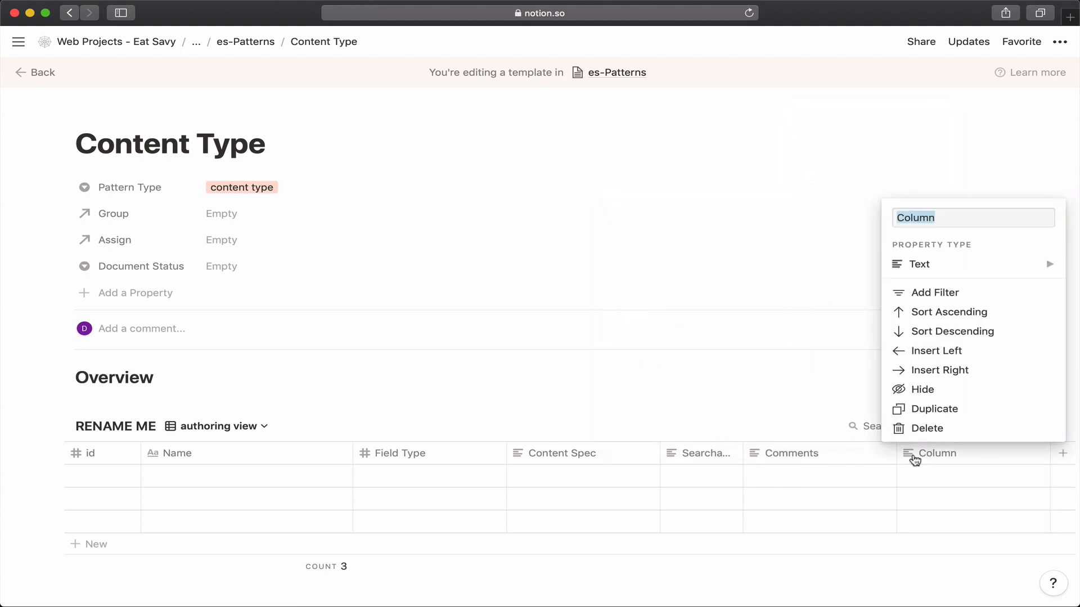
text(Comments f)
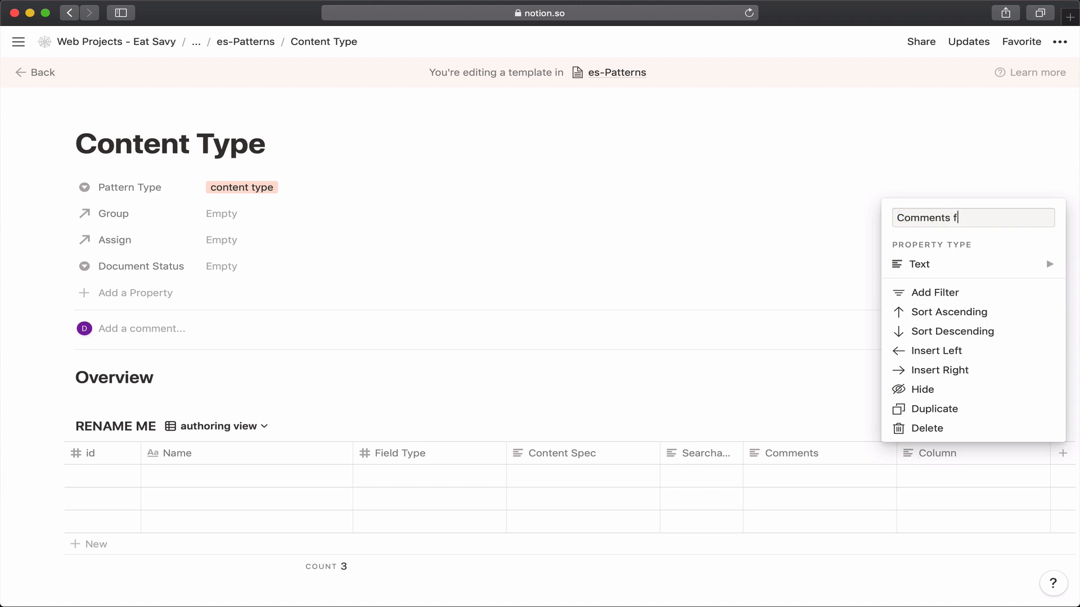
text(or Authors)
key(Return)
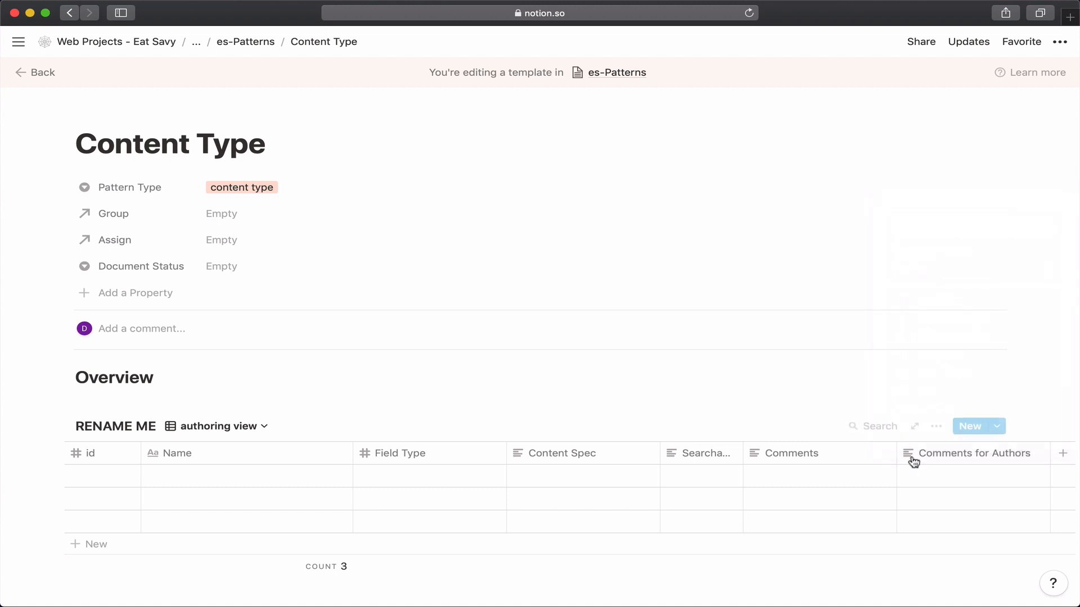
Hide the Comments and Searchable columns in the authoring view
click(856, 455)
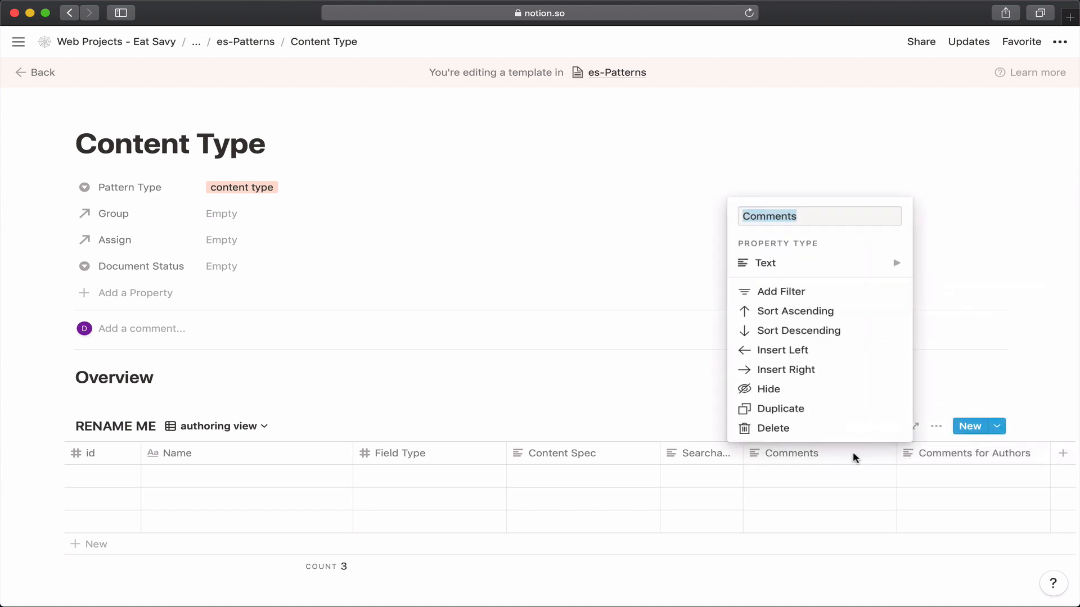
click(785, 395)
click(728, 450)
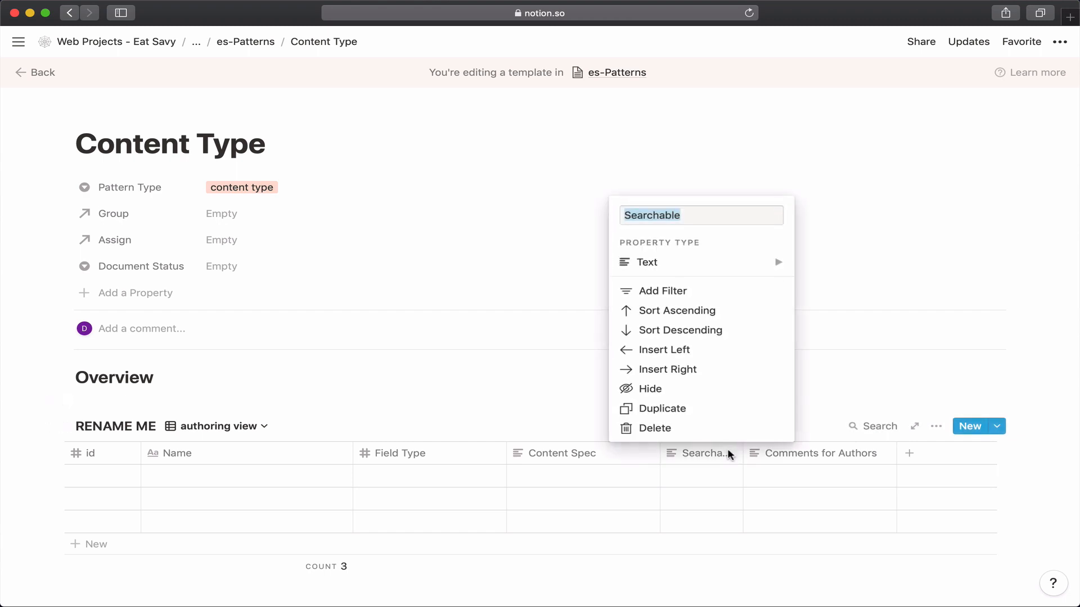
click(688, 392)
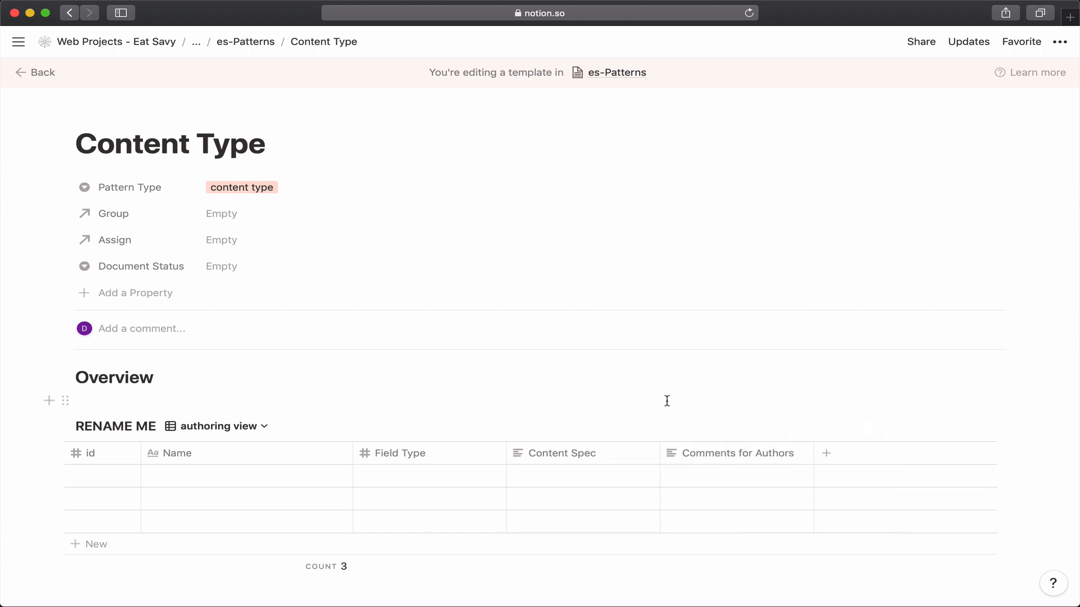
Narrow the Name column in the authoring view to slightly less than half its width
click(353, 448)
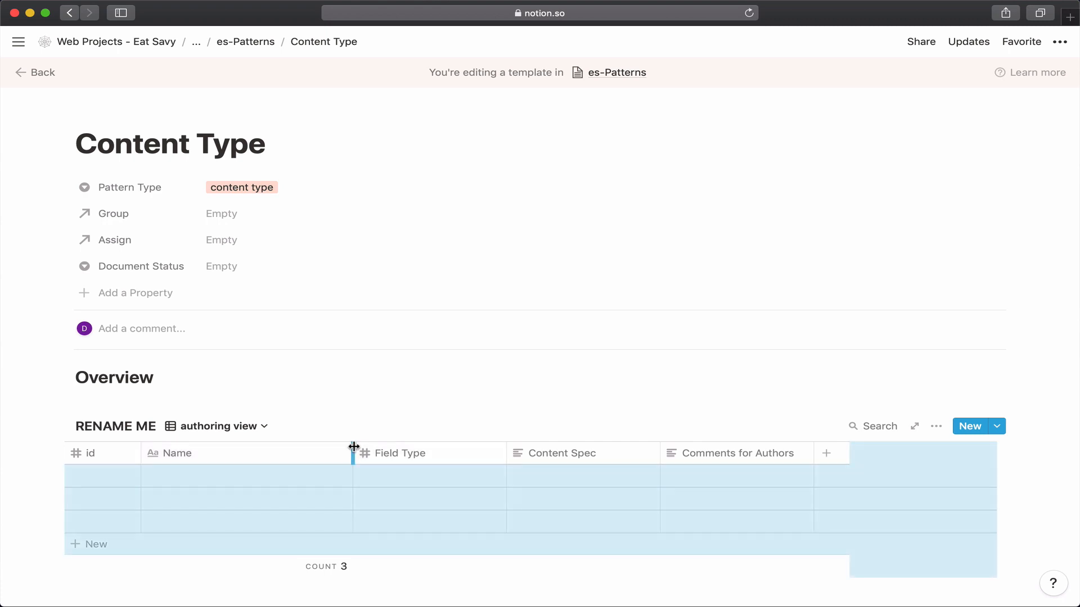
click(359, 427)
drag(354, 451, 240, 452)
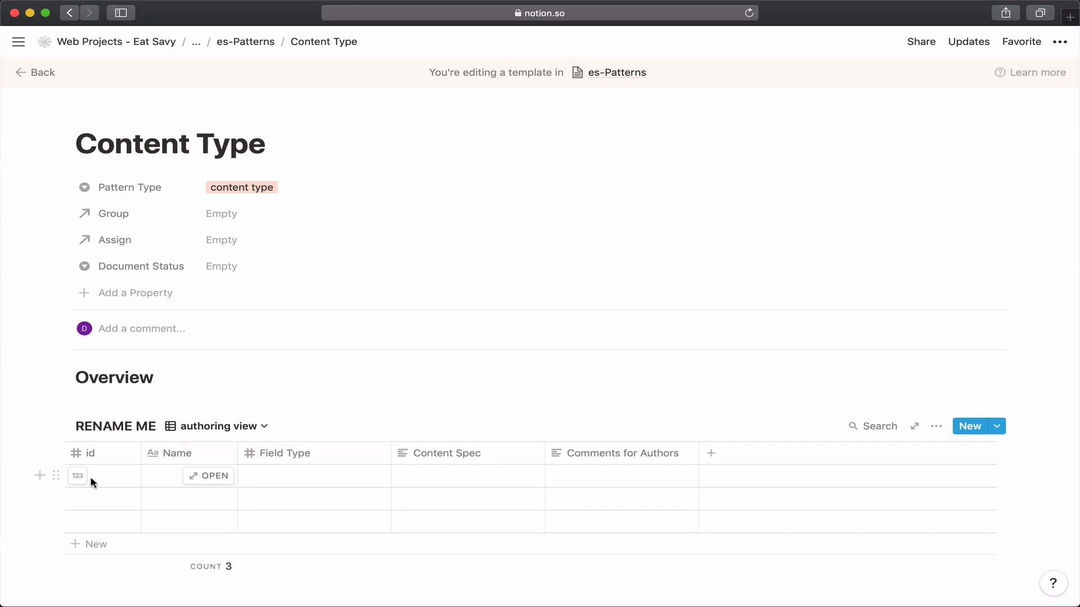
click(116, 473)
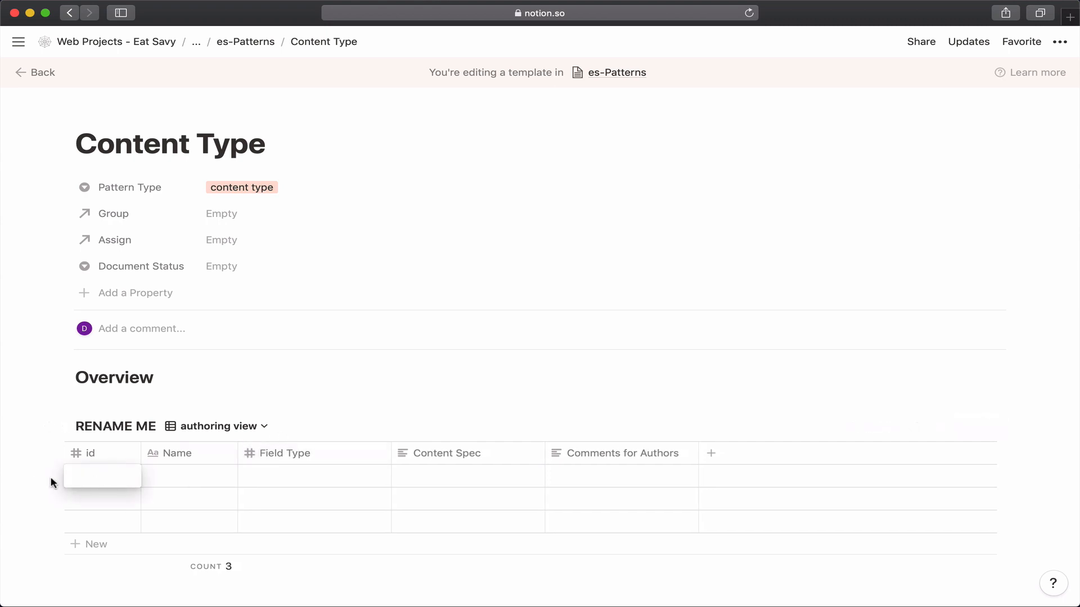
key(Escape)
Open the first table row as a page and add a checkbox property named "Authored", then return to the table
click(193, 476)
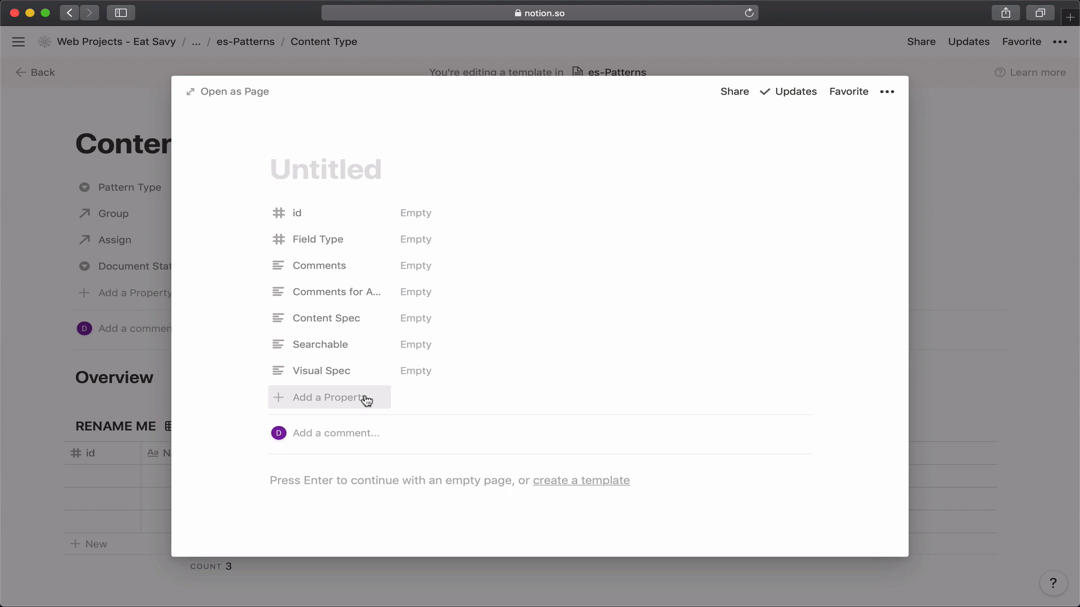
click(366, 400)
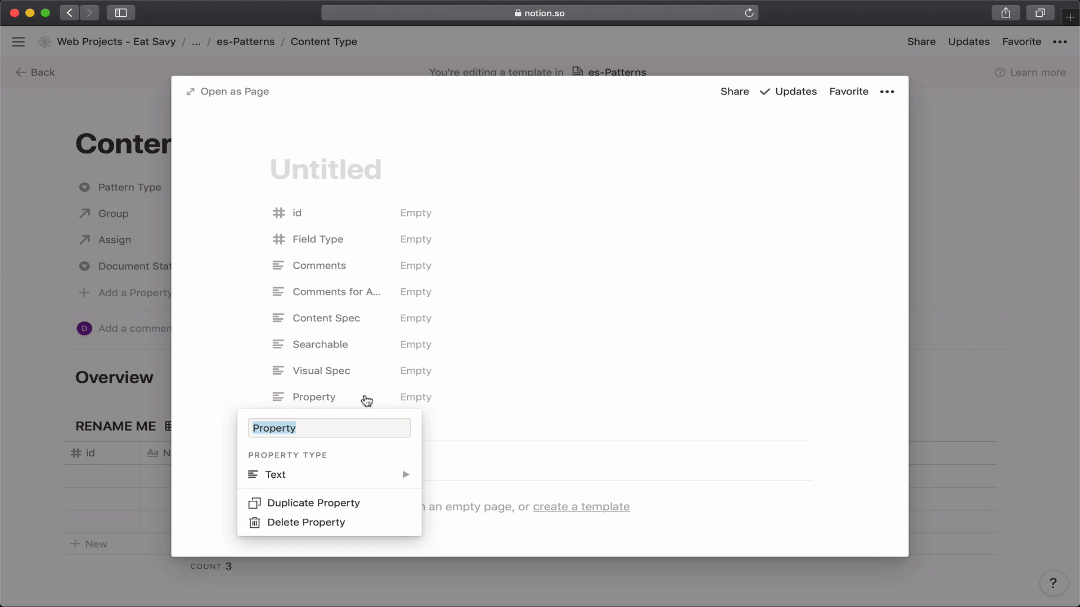
text(athor)
key(BackSpace)
key(BackSpace)
key(BackSpace)
key(BackSpace)
key(BackSpace)
text(Authored)
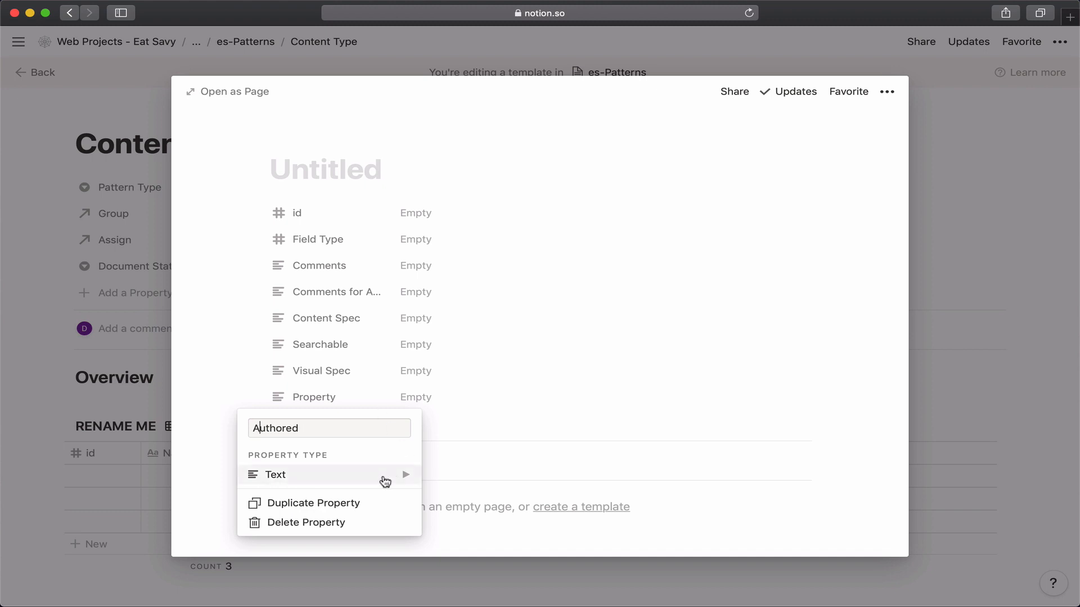
click(381, 479)
click(451, 448)
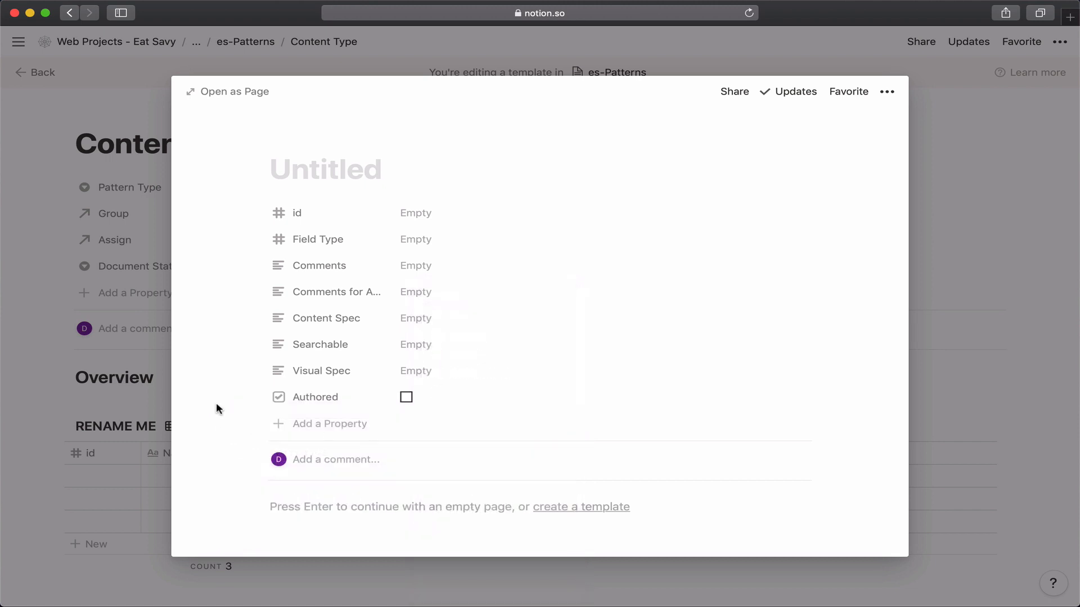
click(140, 380)
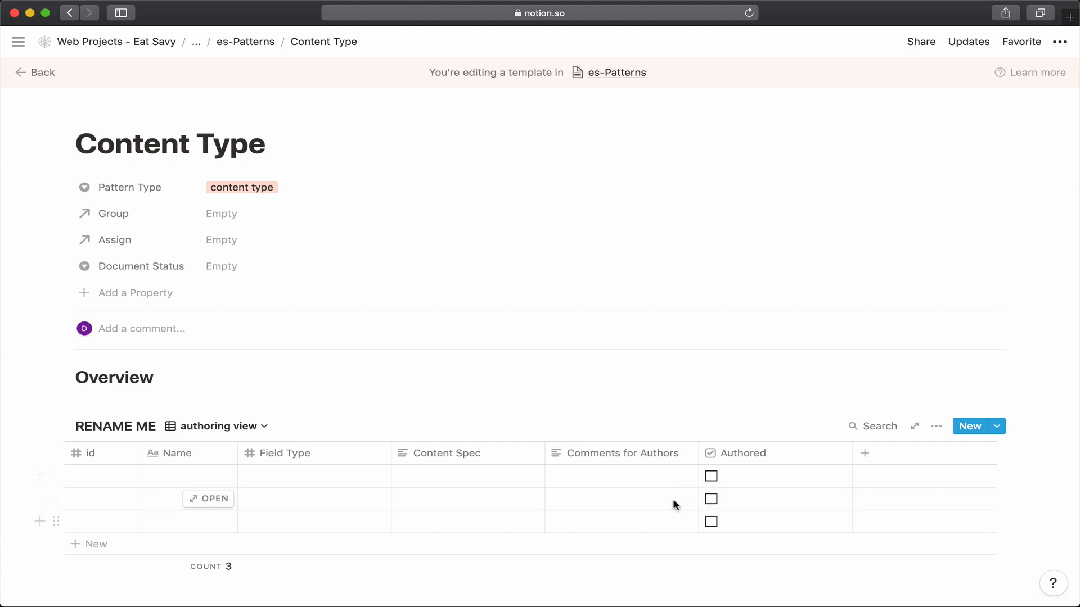
Add a filter to the authoring view that shows only rows where Authored is checked
click(936, 427)
click(940, 374)
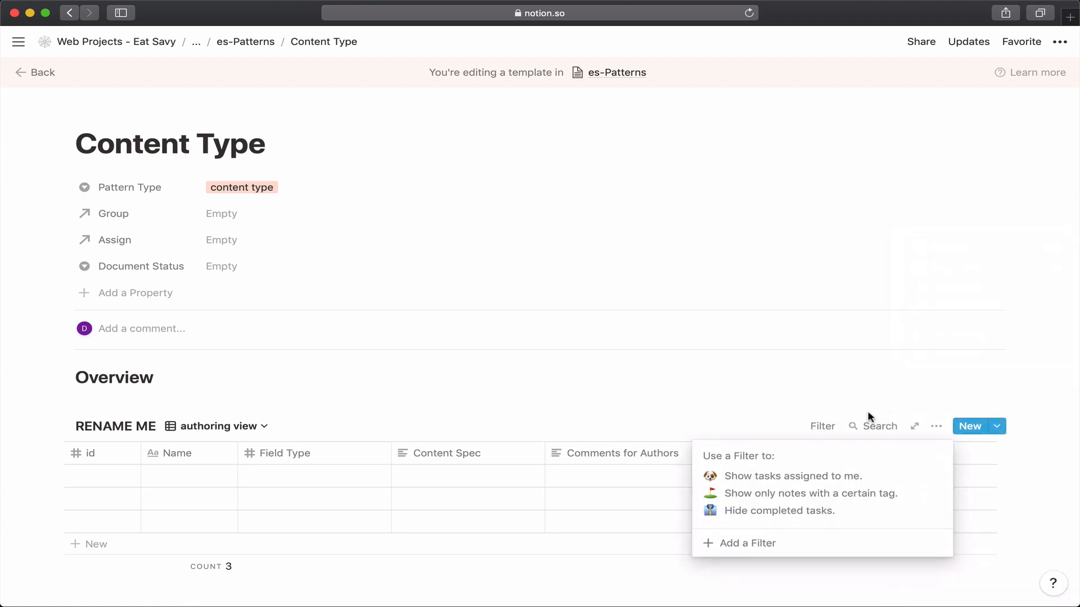
click(760, 537)
click(736, 456)
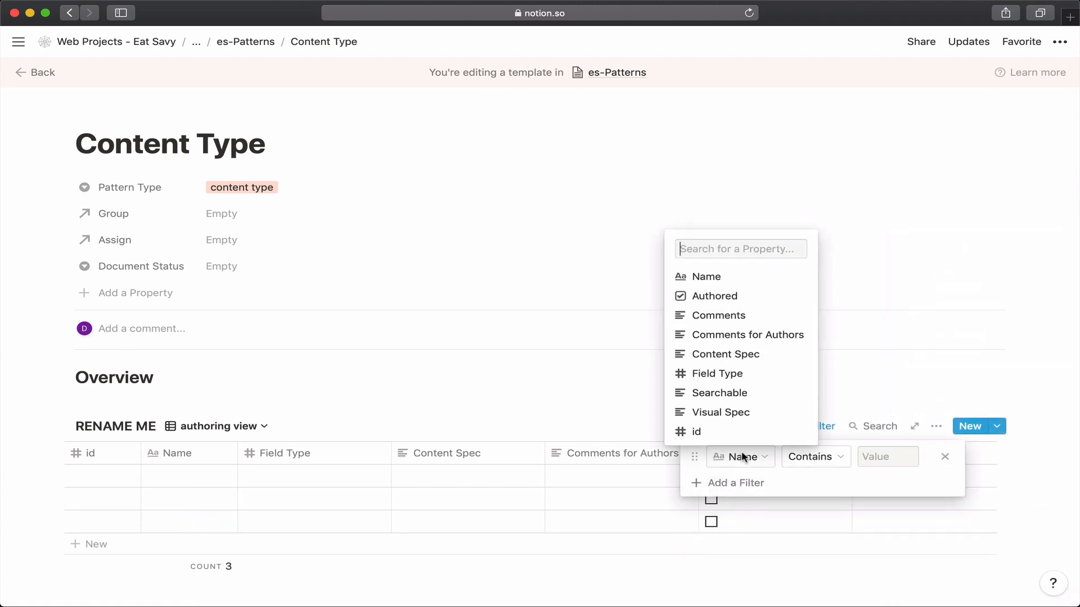
click(715, 295)
click(867, 458)
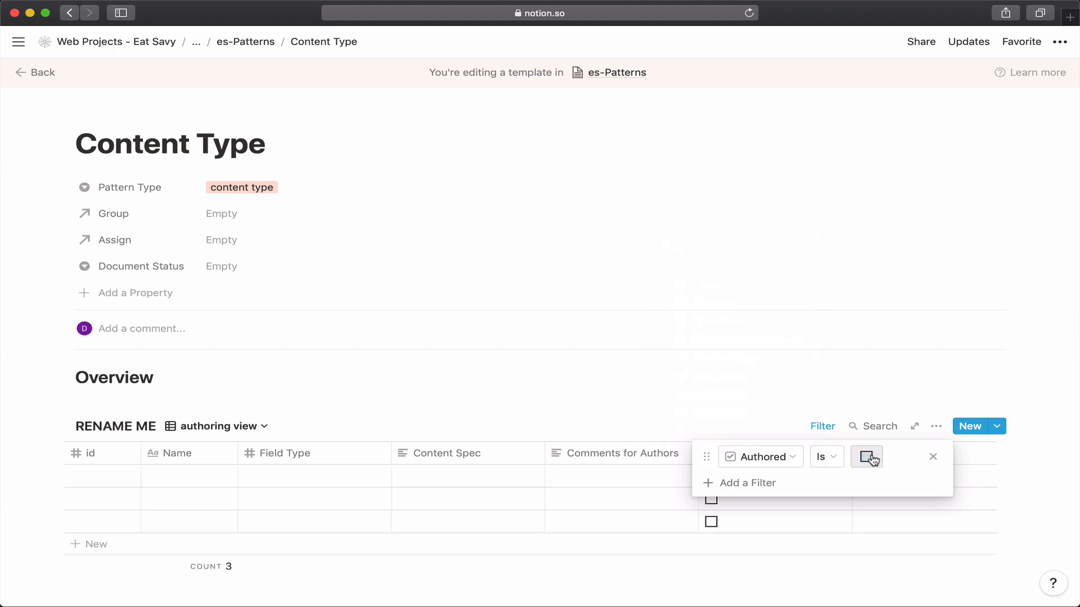
click(866, 456)
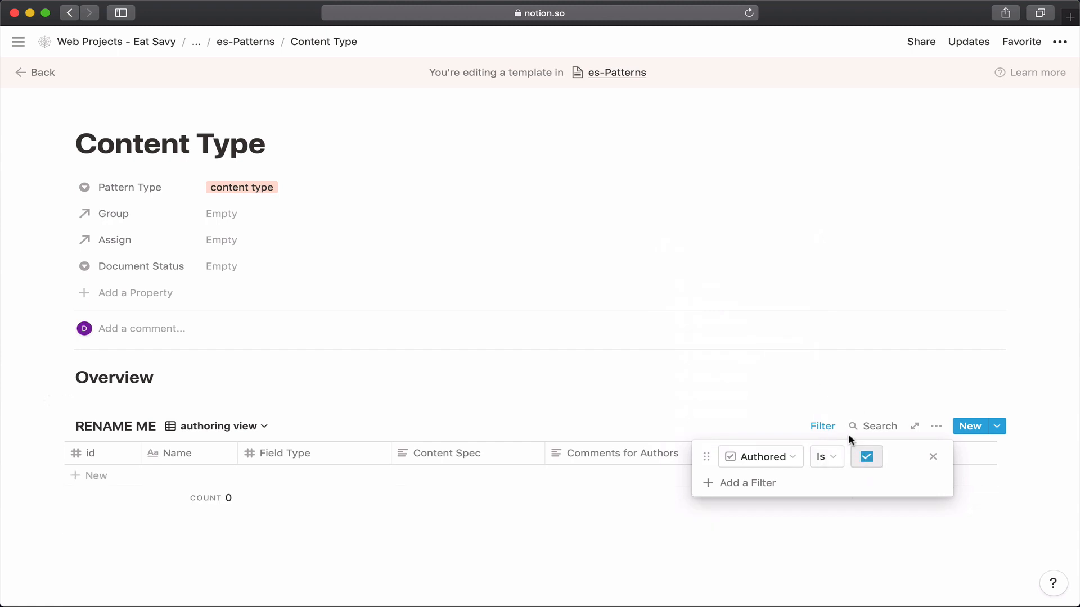
click(848, 434)
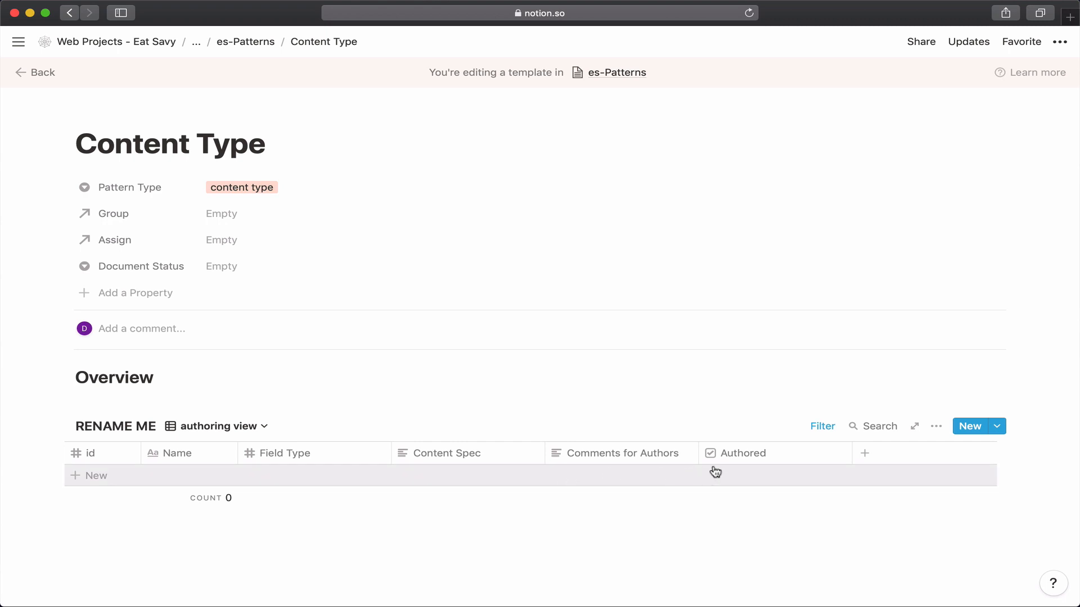
Switch the RENAME ME table to the spec view and examine all of its columns, including Authored and Comments for Authors
click(264, 427)
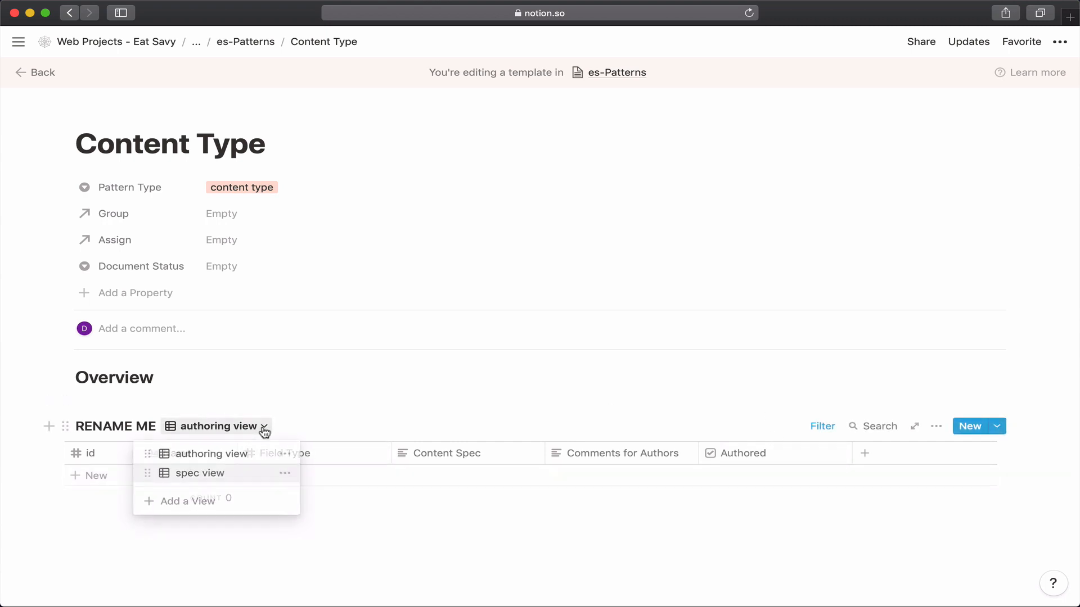
click(240, 473)
scroll(390, 485, right, 10)
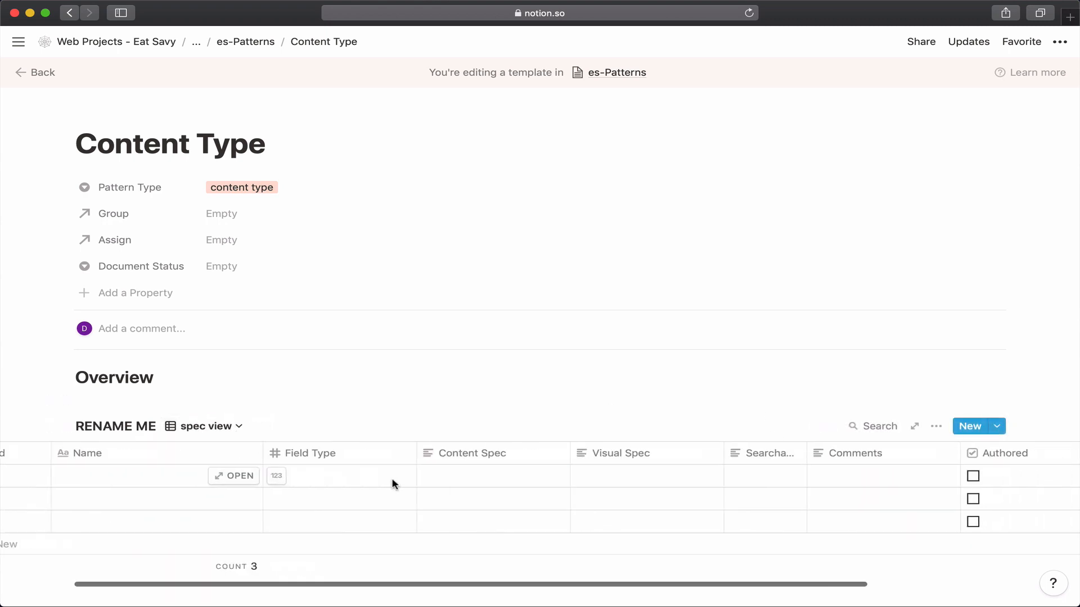
scroll(829, 470, right, 3)
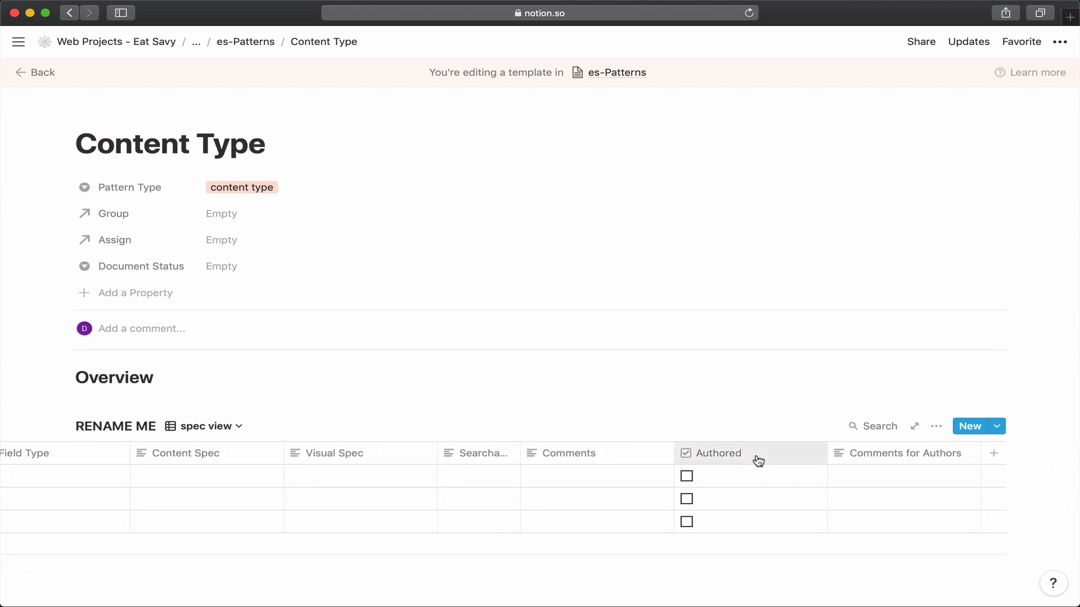
scroll(705, 471, left, 12)
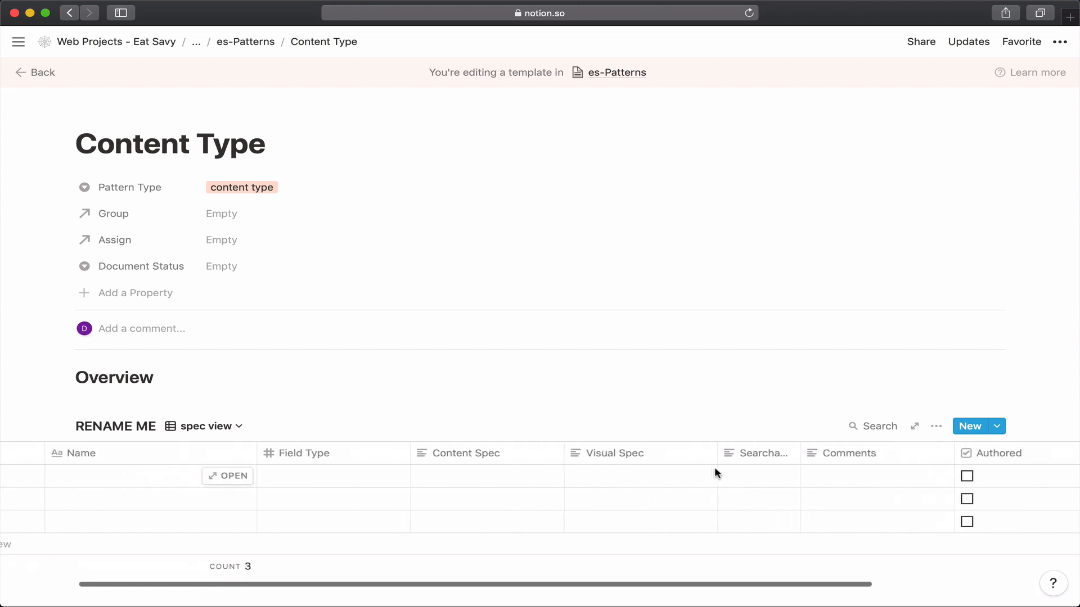
scroll(715, 472, right, 10)
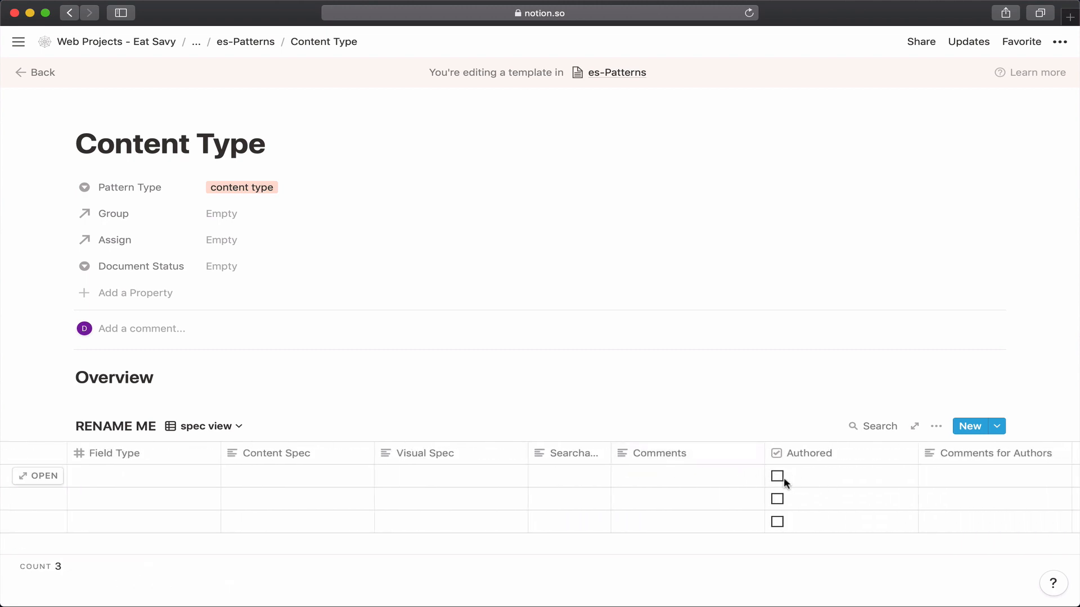
scroll(783, 492, left, 10)
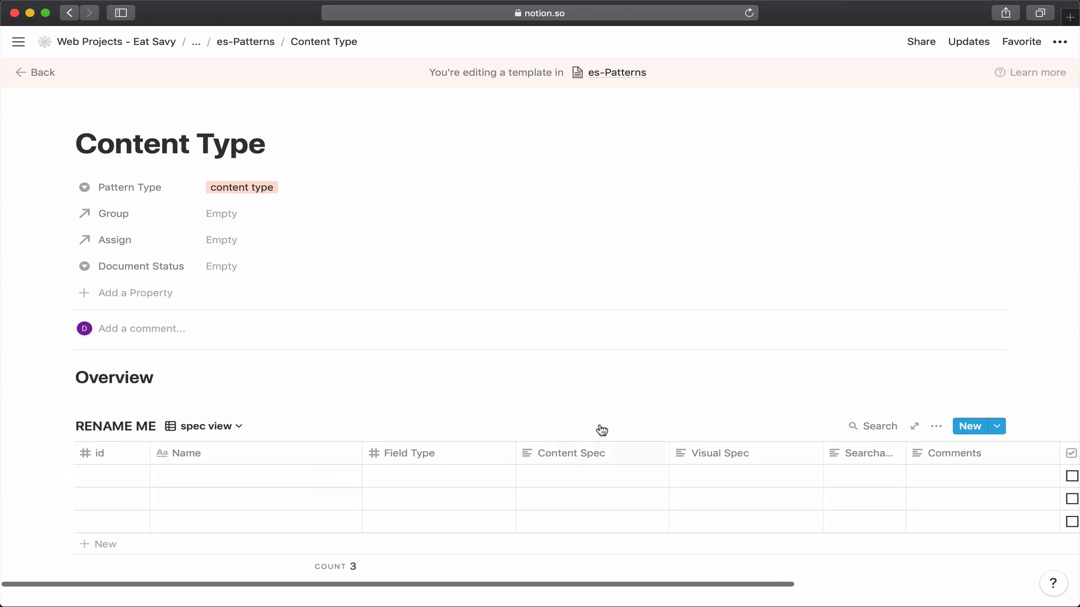
click(571, 403)
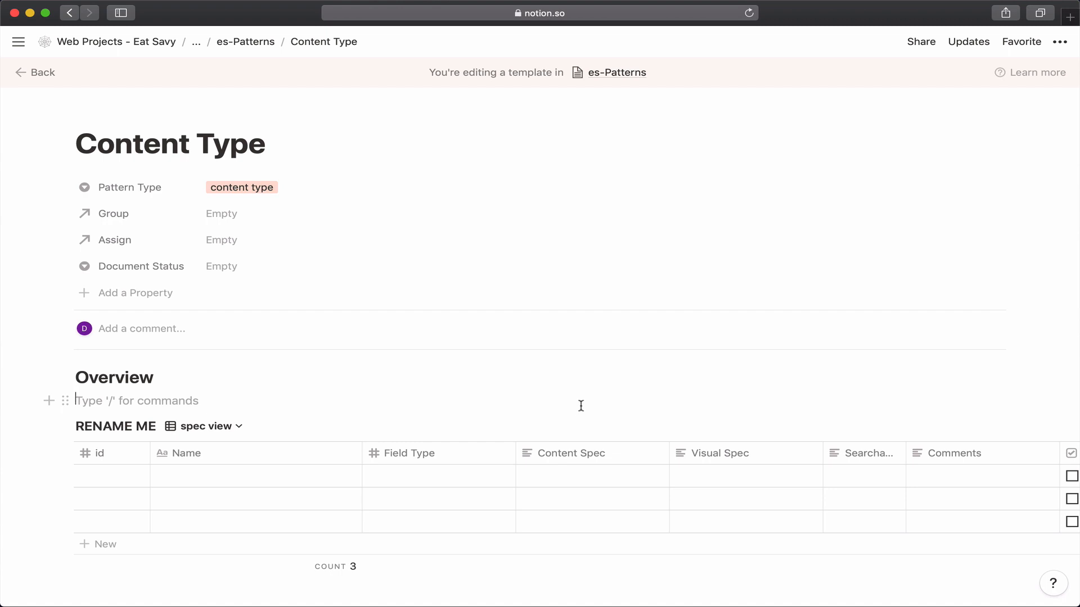
Leave the template and open the Content Types & Schemas page in the Design Library
click(256, 43)
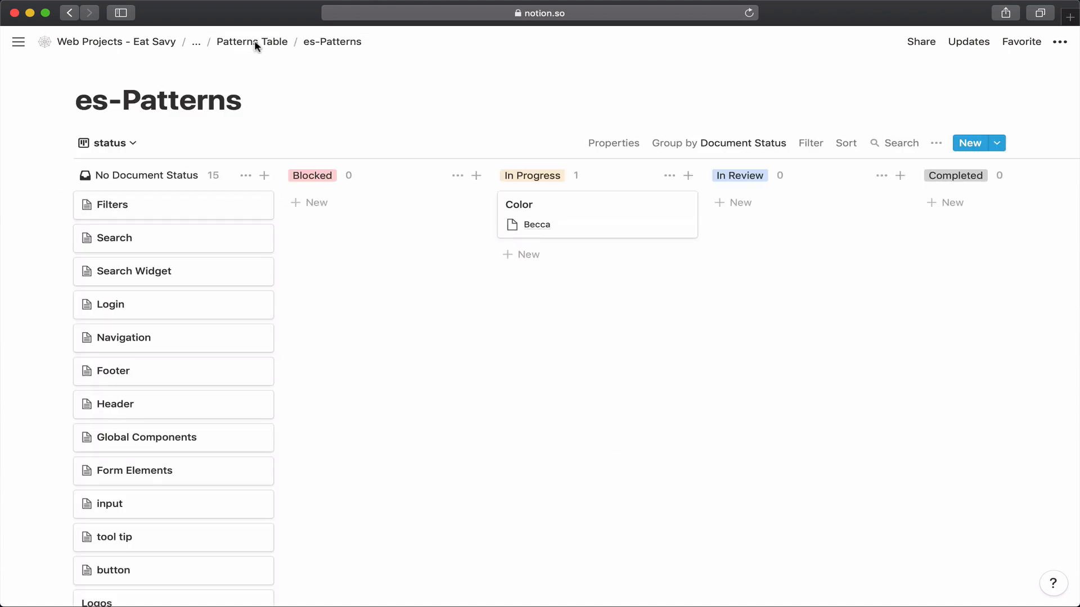
click(198, 44)
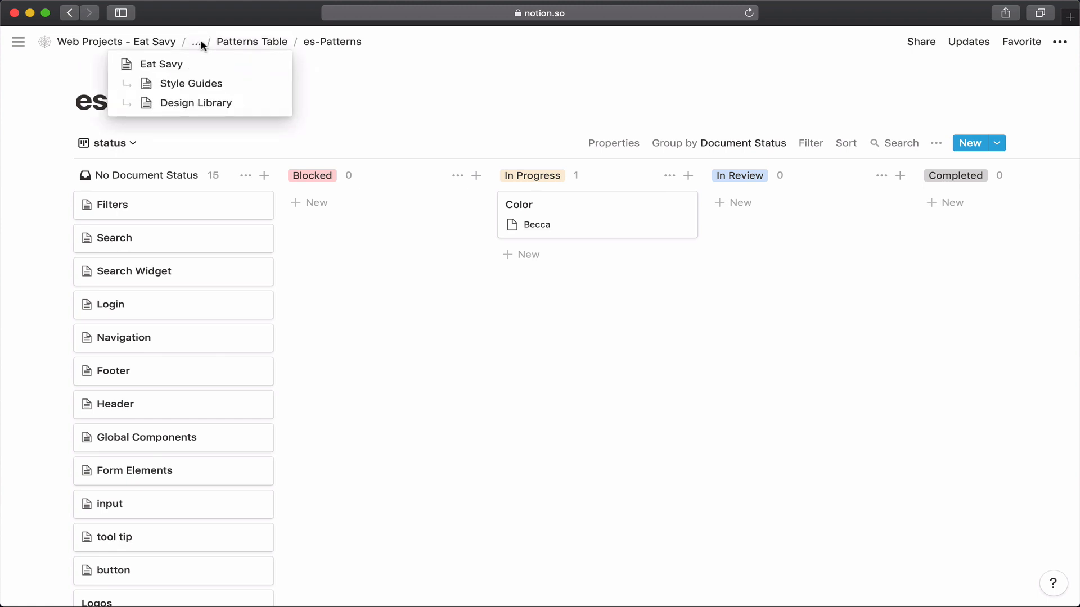
click(196, 104)
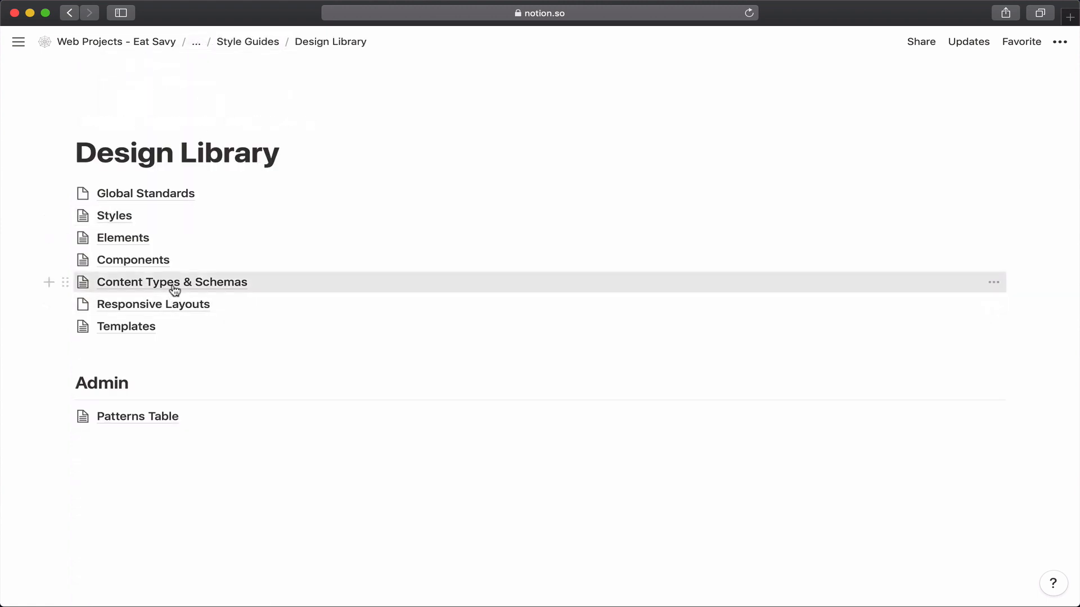
click(172, 284)
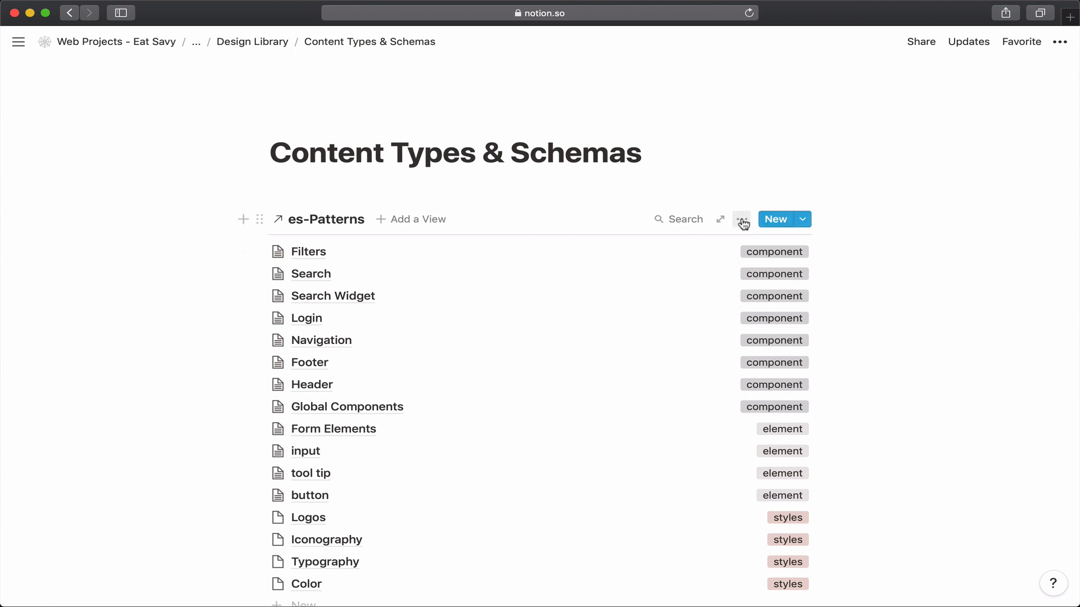
Start a filter on the linked es-Patterns list, leaving its value empty
click(740, 219)
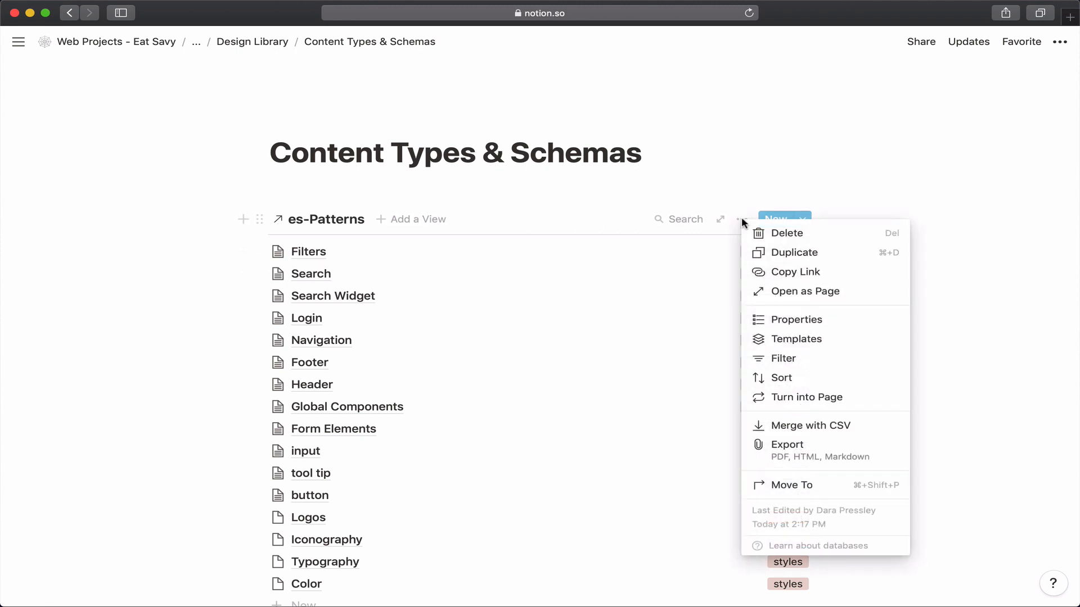
click(795, 361)
click(629, 342)
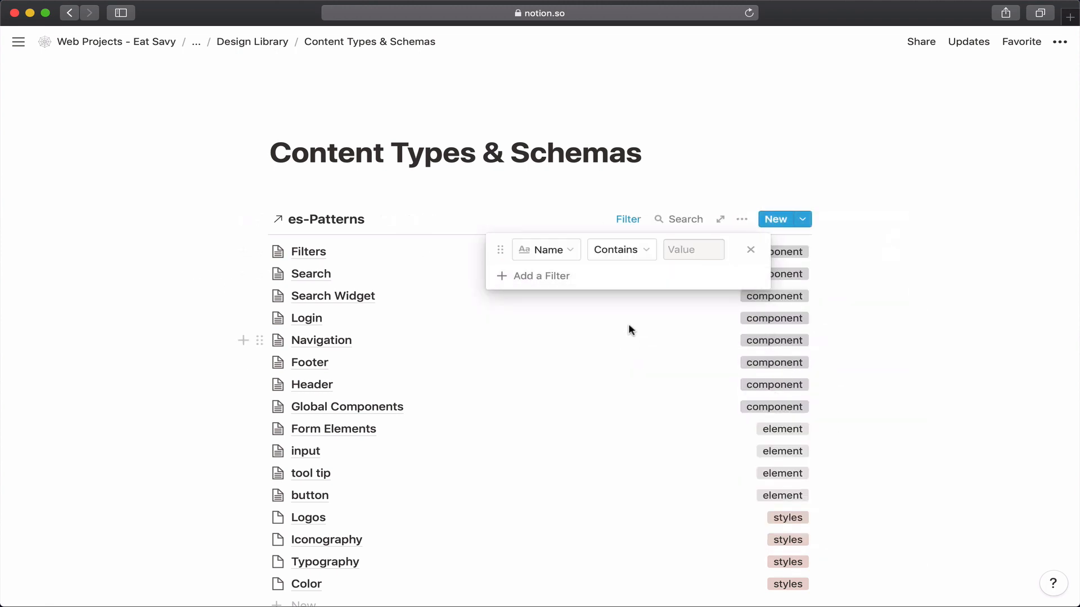
click(542, 205)
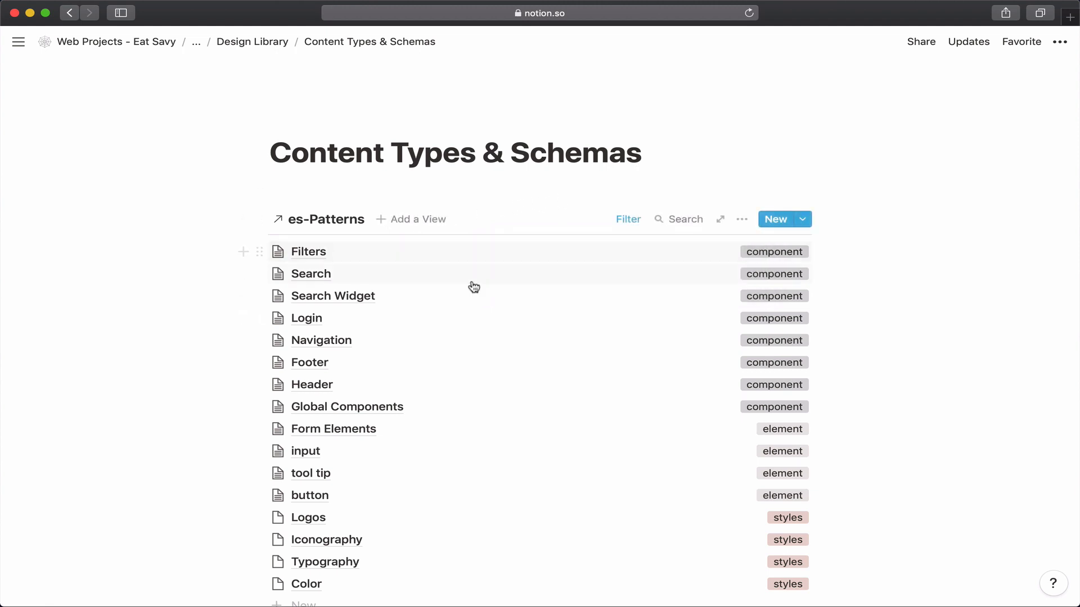
Create a new entry in the es-Patterns list to view its available templates, then delete the untitled entry
scroll(495, 286, down, 3)
scroll(512, 285, down, 3)
click(299, 416)
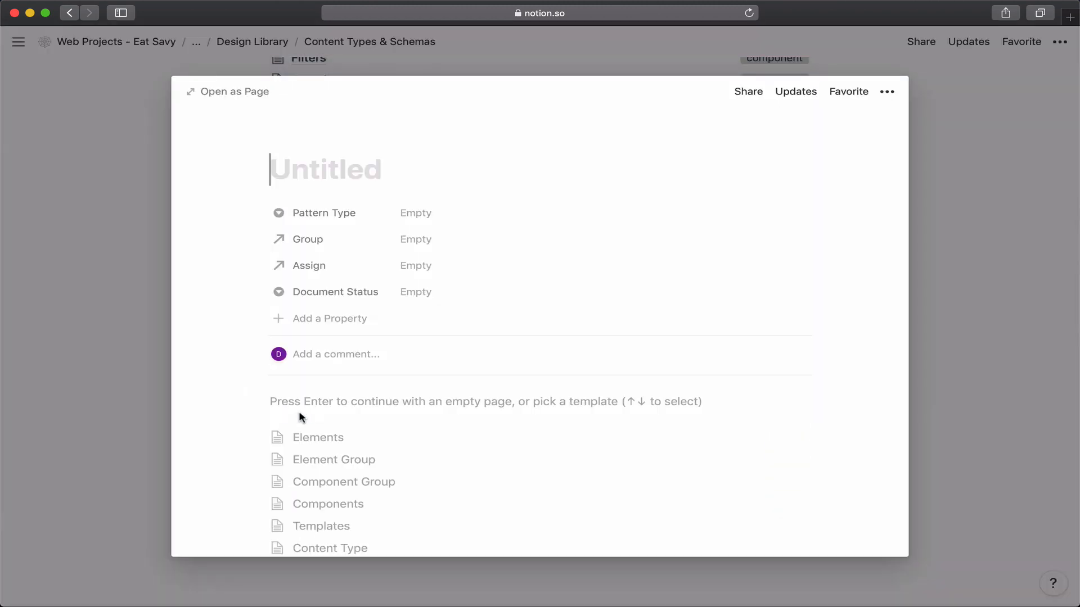
scroll(412, 297, down, 3)
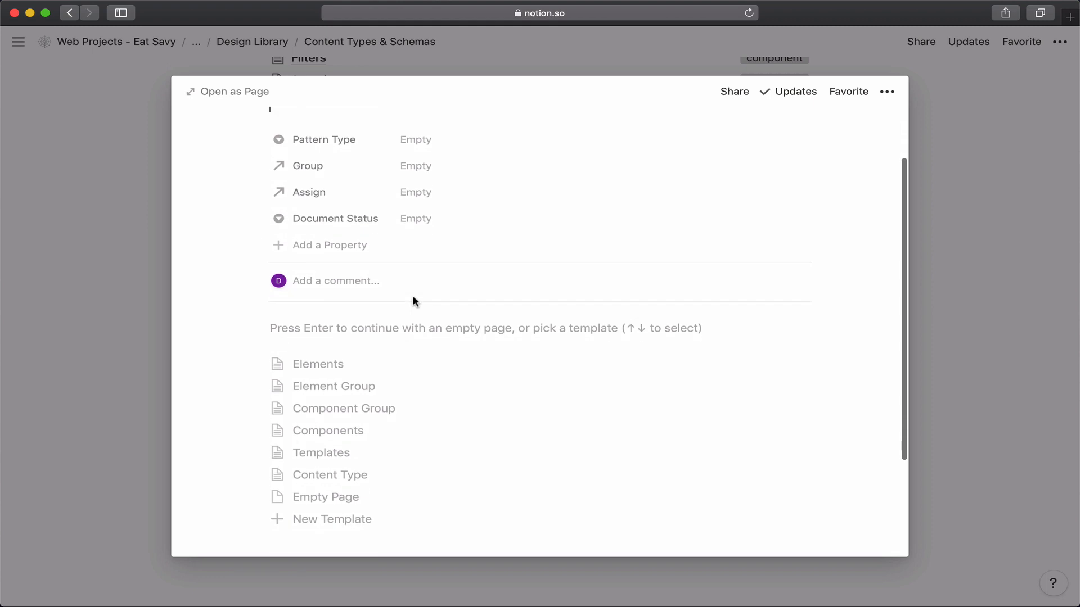
scroll(413, 297, up, 3)
scroll(413, 295, down, 2)
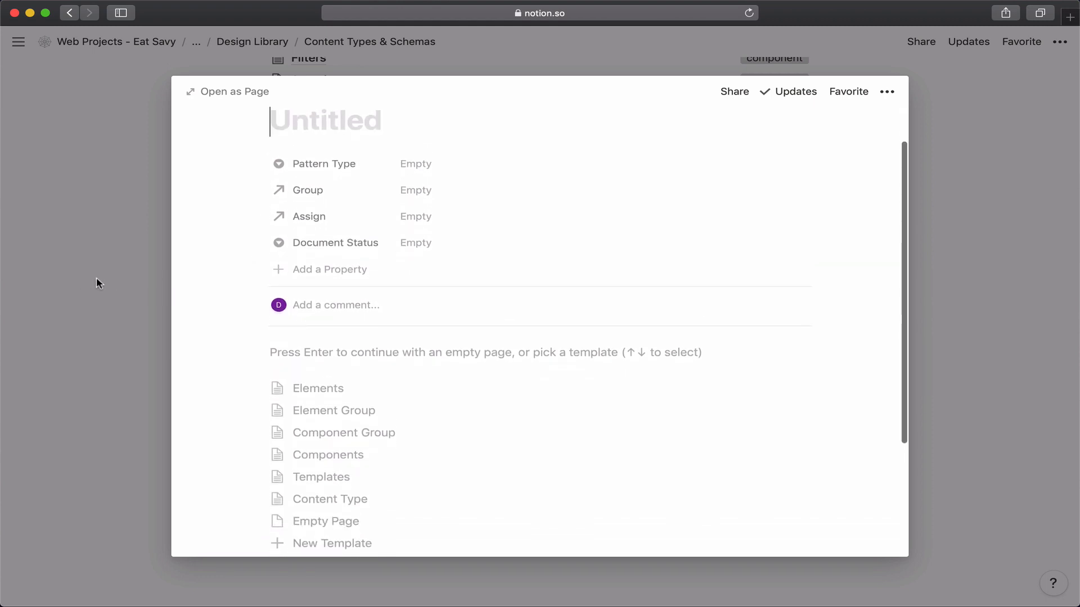
click(97, 278)
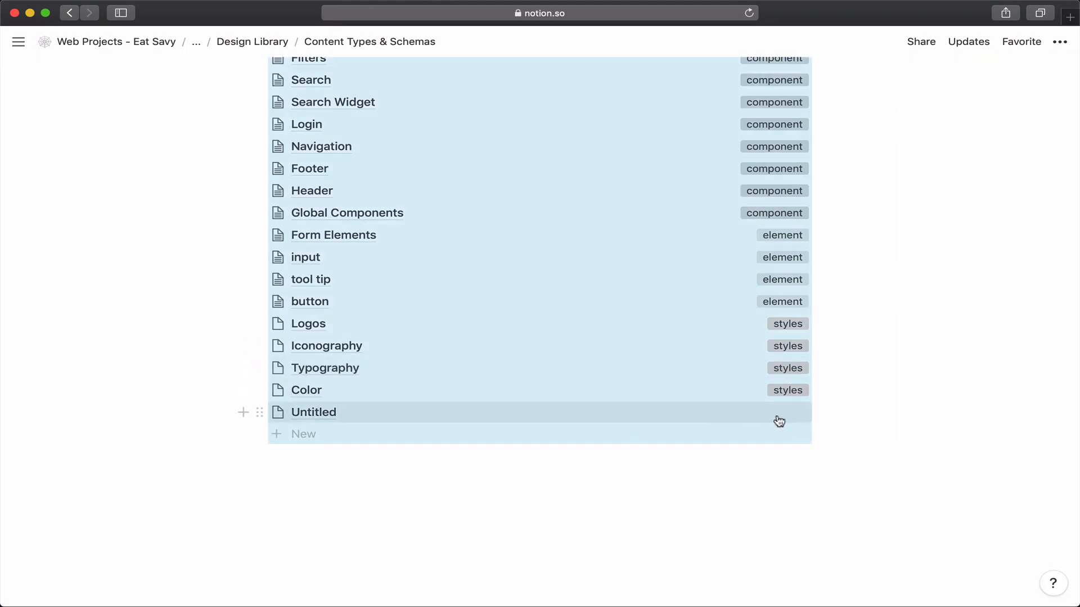
click(260, 412)
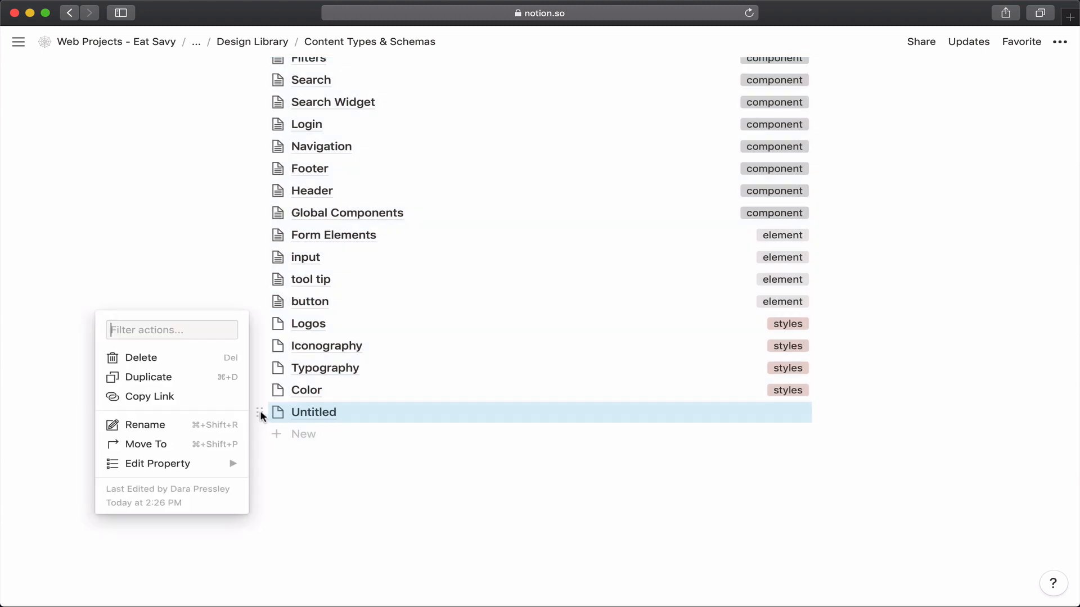
click(201, 359)
scroll(203, 366, up, 4)
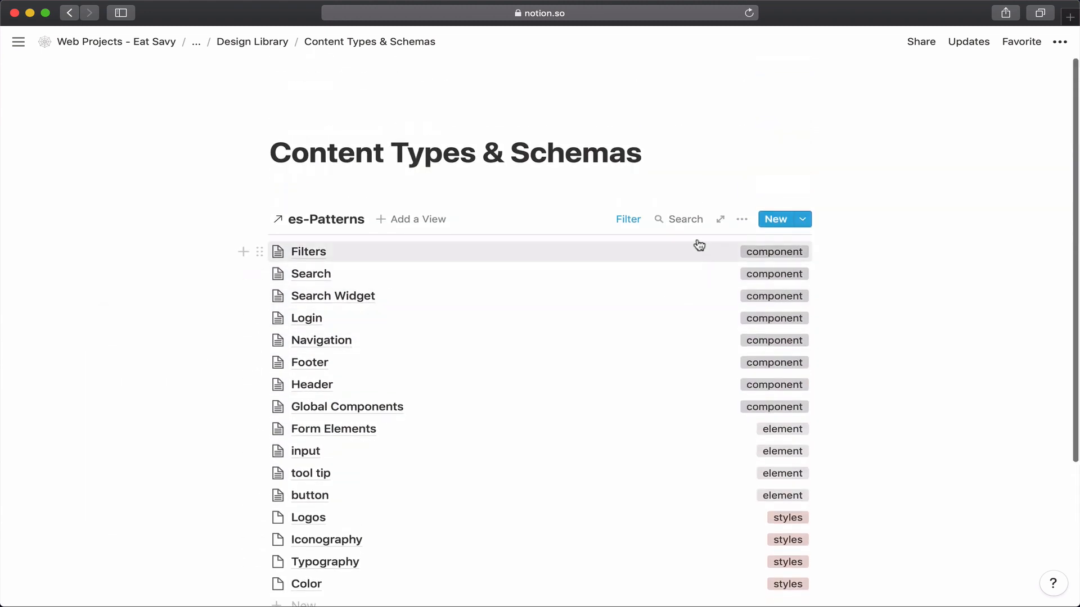
Set the es-Patterns list filter to Pattern Type Is content type
click(628, 219)
click(564, 251)
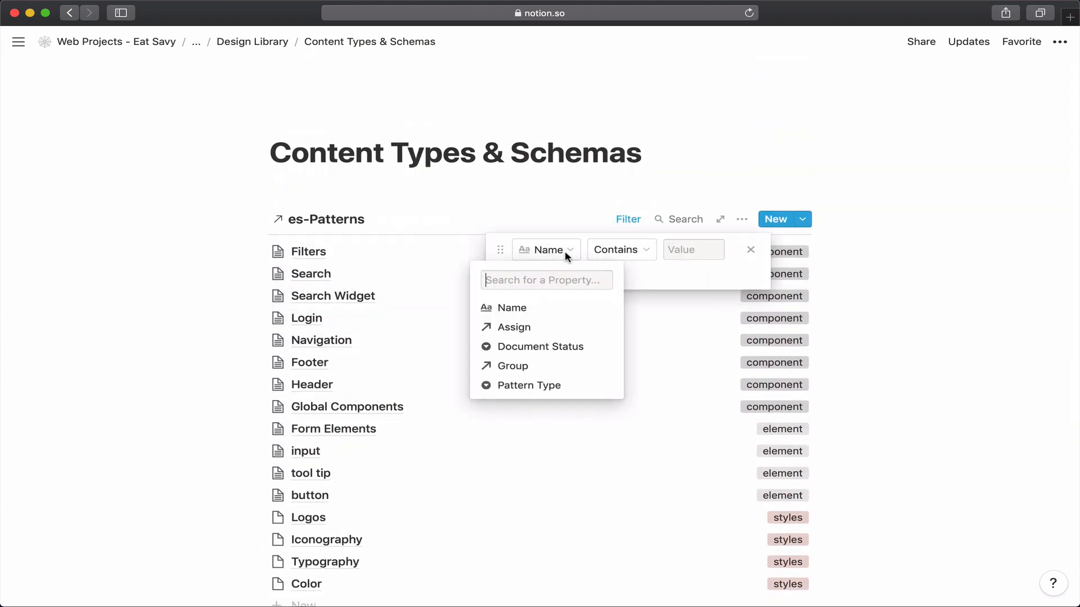
click(538, 386)
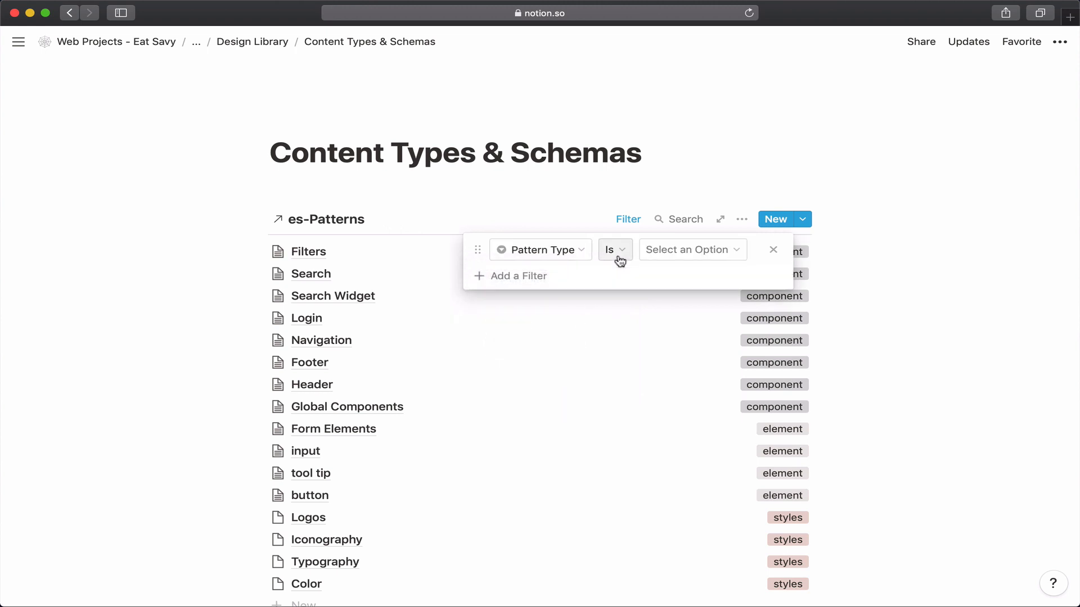
click(660, 254)
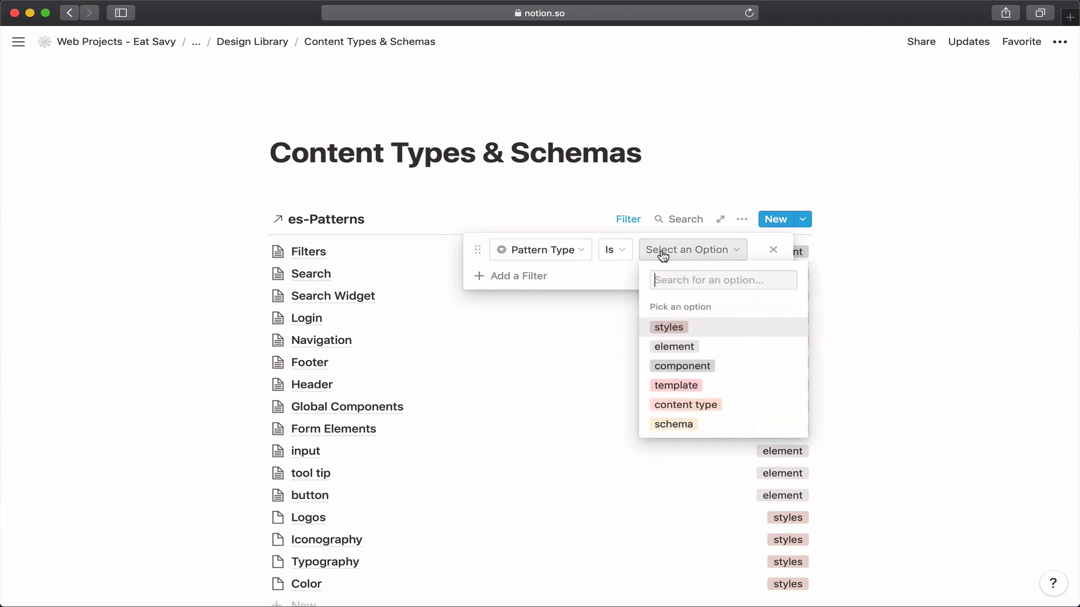
click(673, 407)
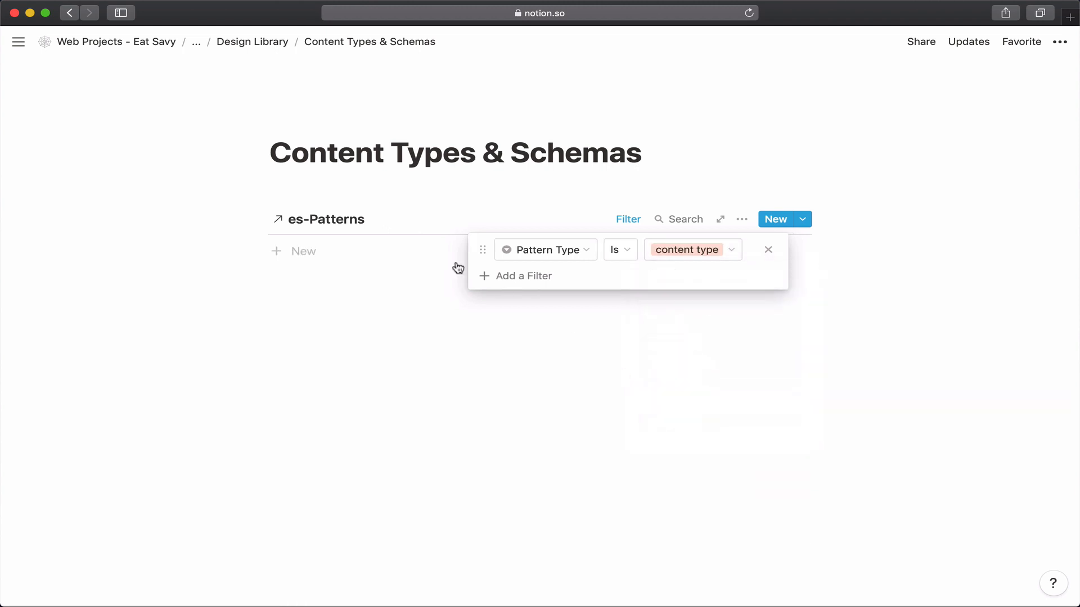
click(442, 197)
Add two text lines above the es-Patterns list reading "Types" and "Schemas", with an empty line before them
click(358, 191)
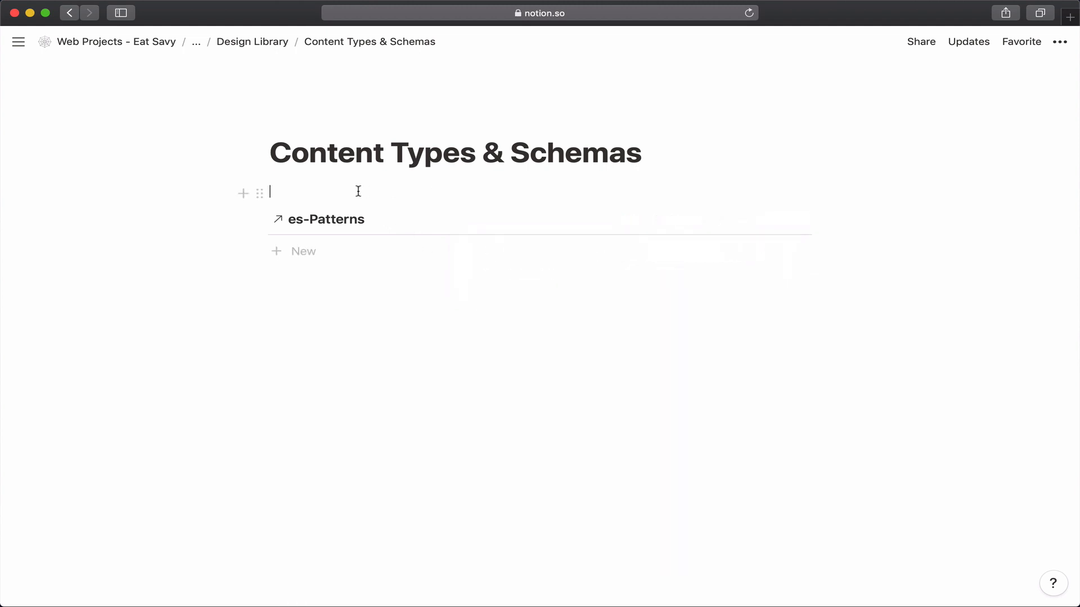
key(Return)
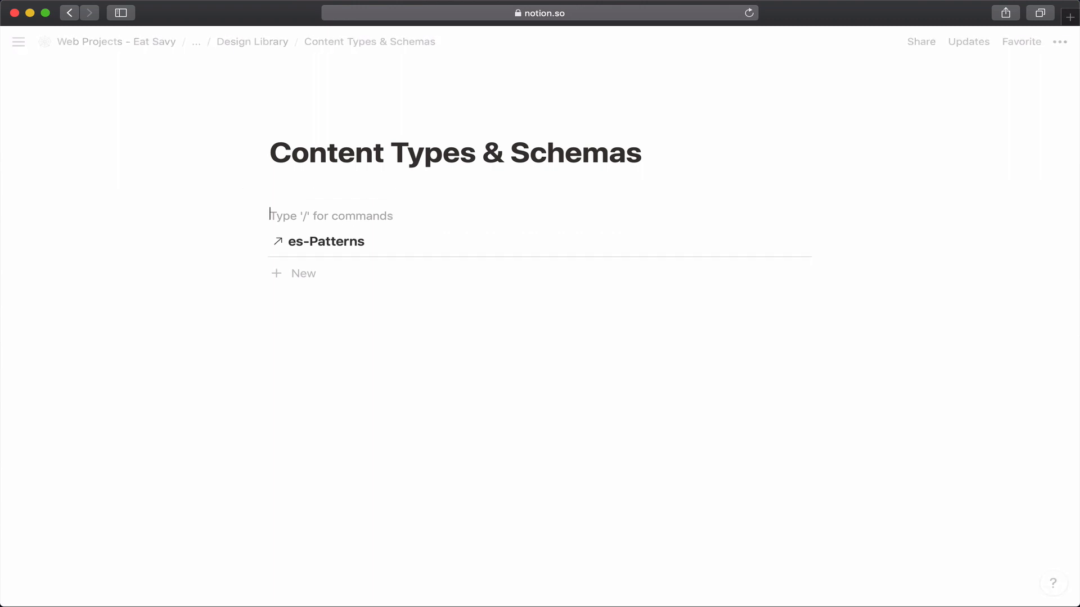
text(c)
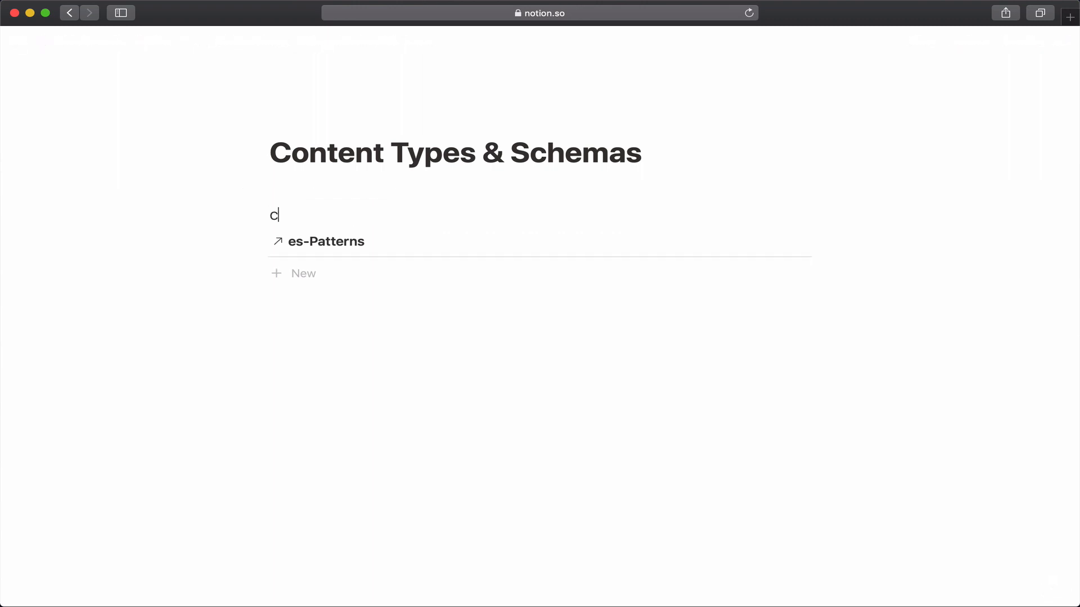
key(BackSpace)
text(Types)
key(Return)
text(S)
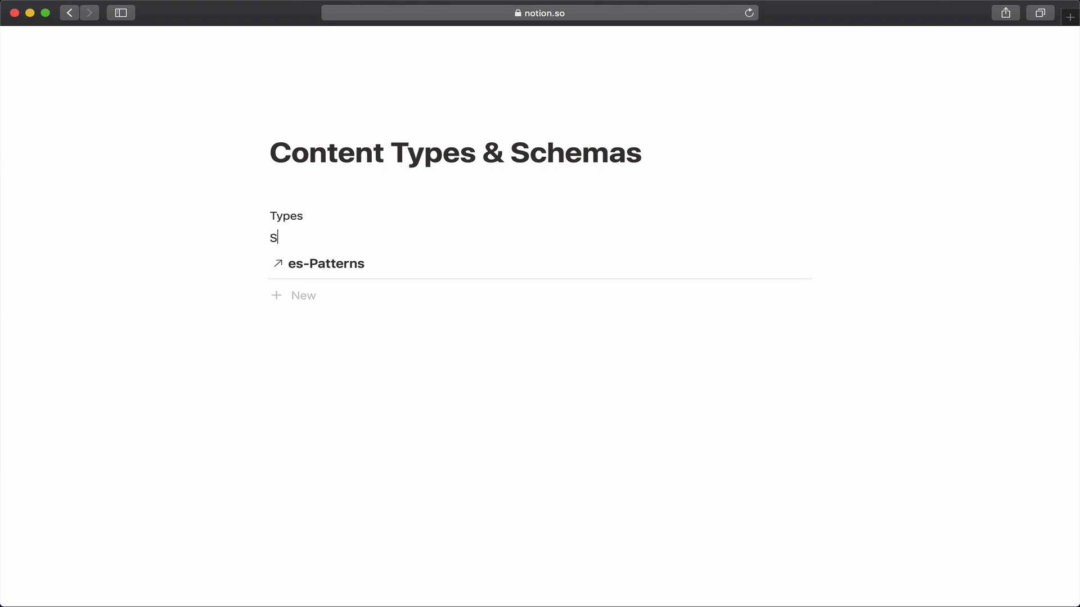
text(chemas)
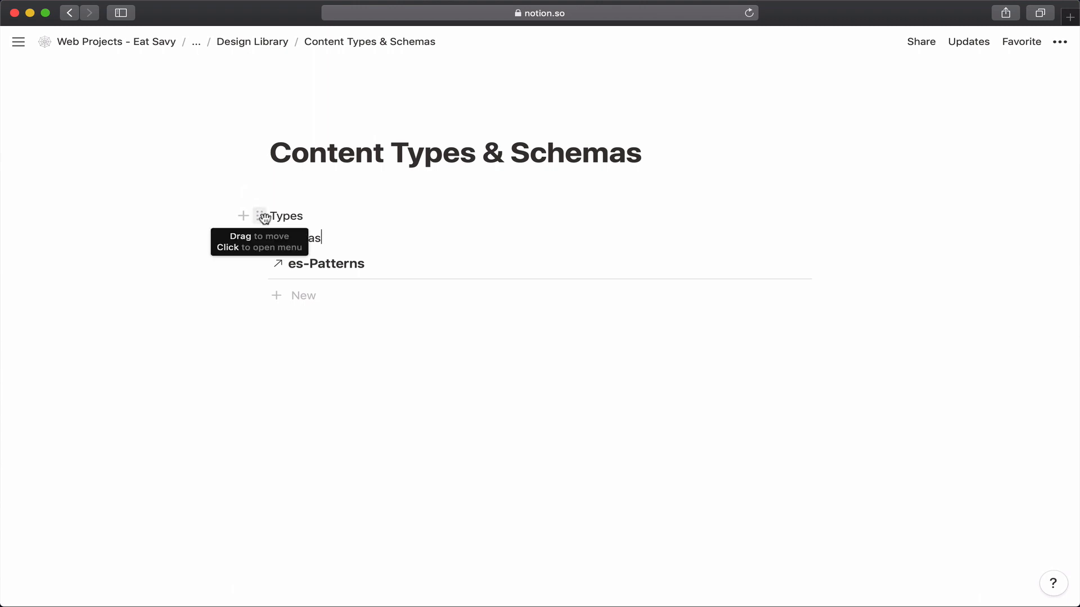
Arrange Types and Schemas side by side in two columns and turn the Types text into a heading
drag(262, 216, 244, 238)
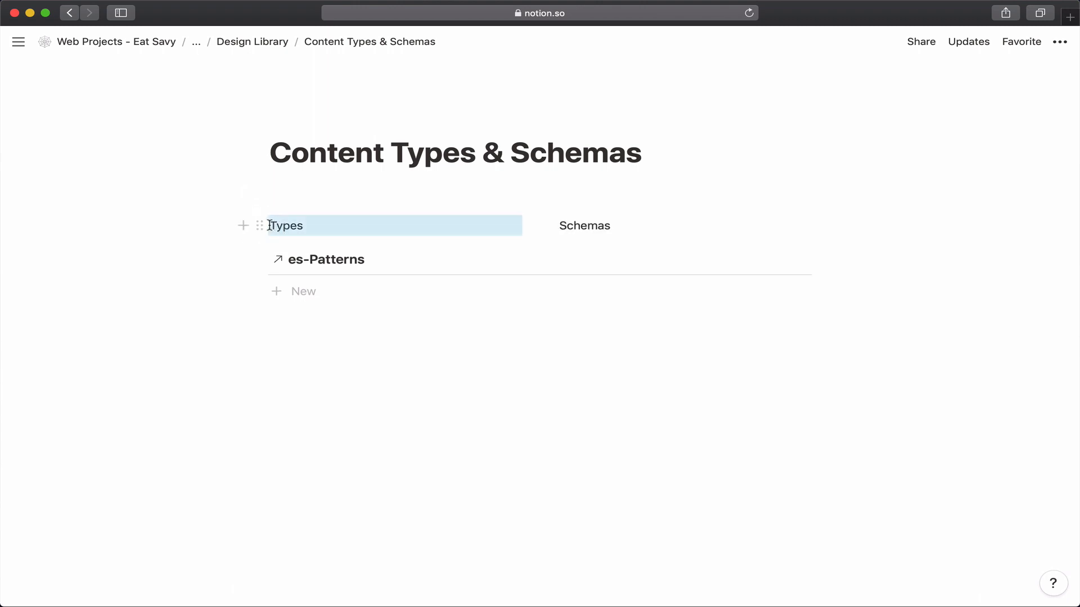
click(263, 226)
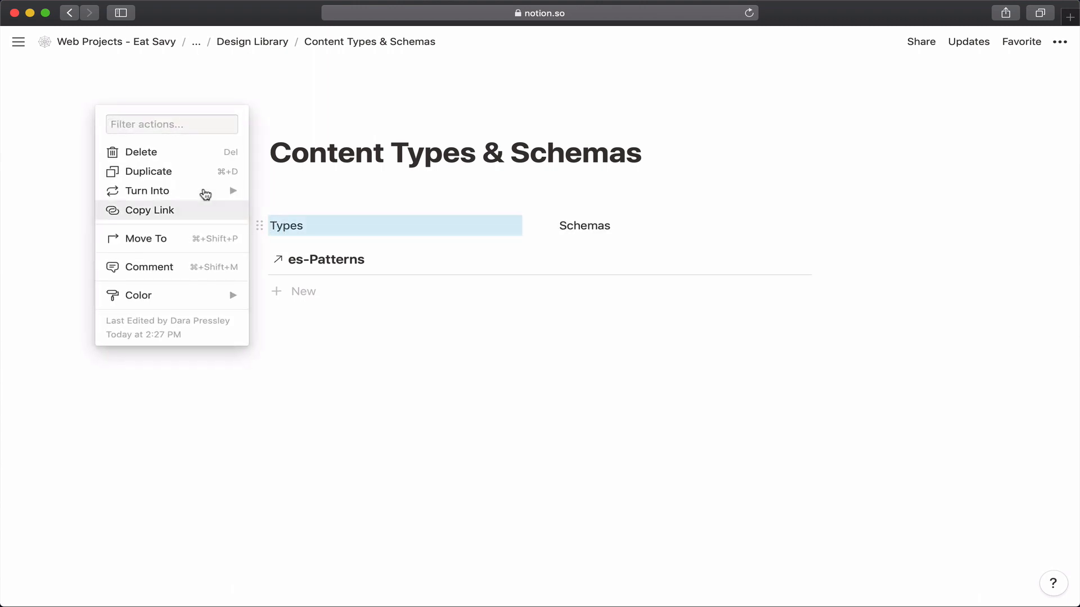
mouse_move(225, 193)
click(308, 123)
Write "Content versus Schemas" beneath the page title, followed by a placeholder line "~~~~~~" and an empty line
click(337, 185)
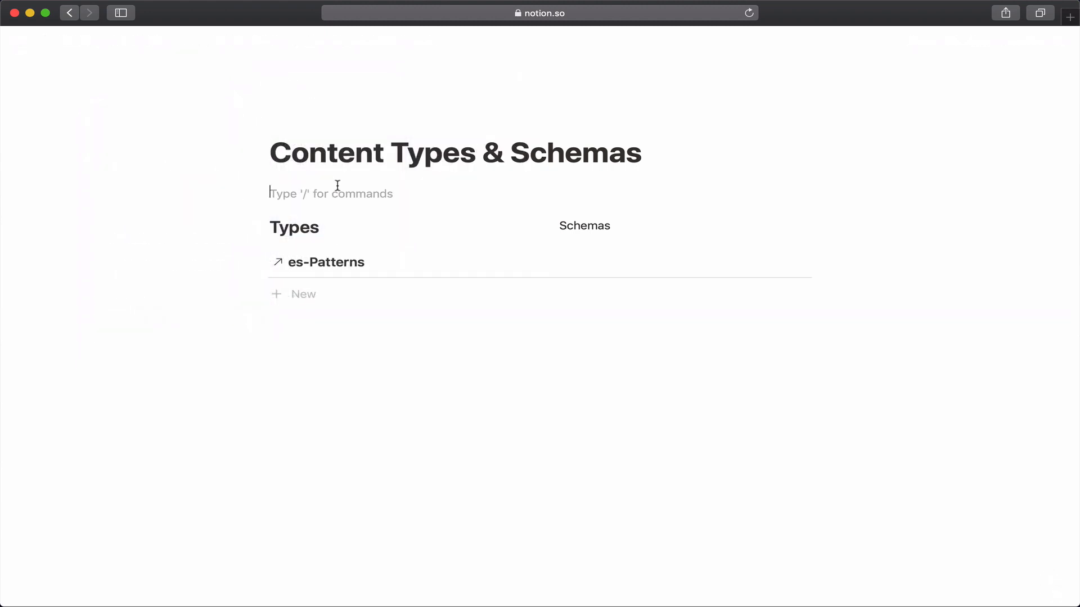
text(o)
key(BackSpace)
text(w)
key(BackSpace)
text(Content versus)
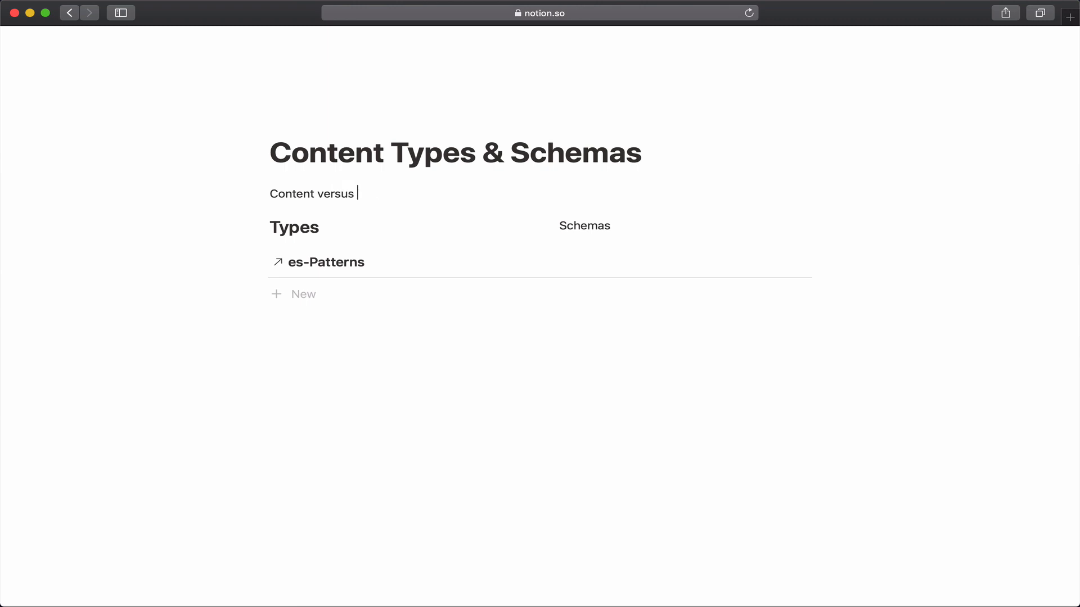
text(Schems)
key(BackSpace)
text(as)
key(Return)
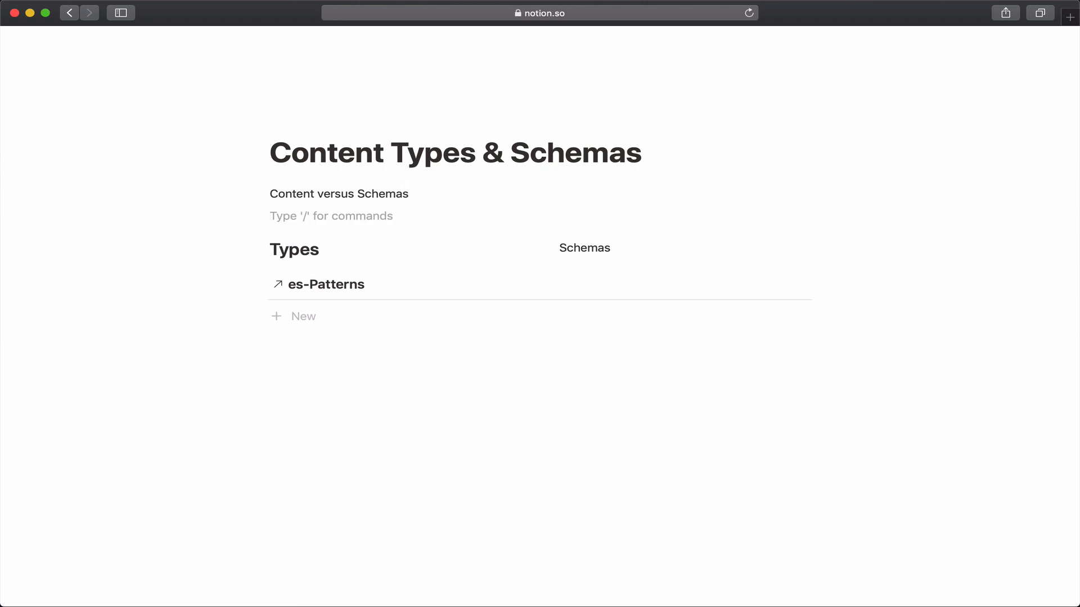
text(~~~~~~)
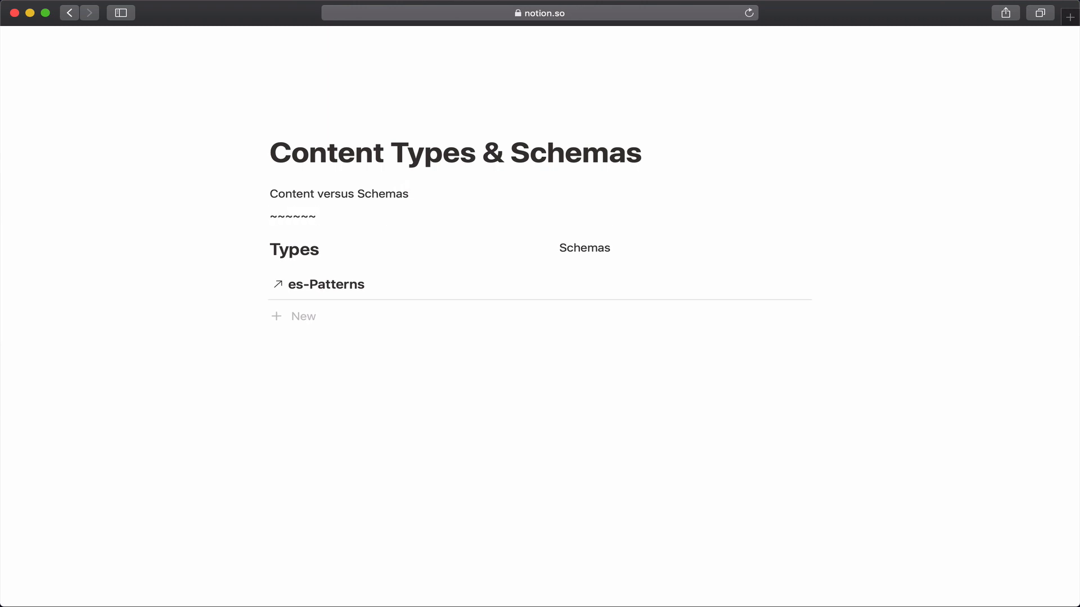
key(Return)
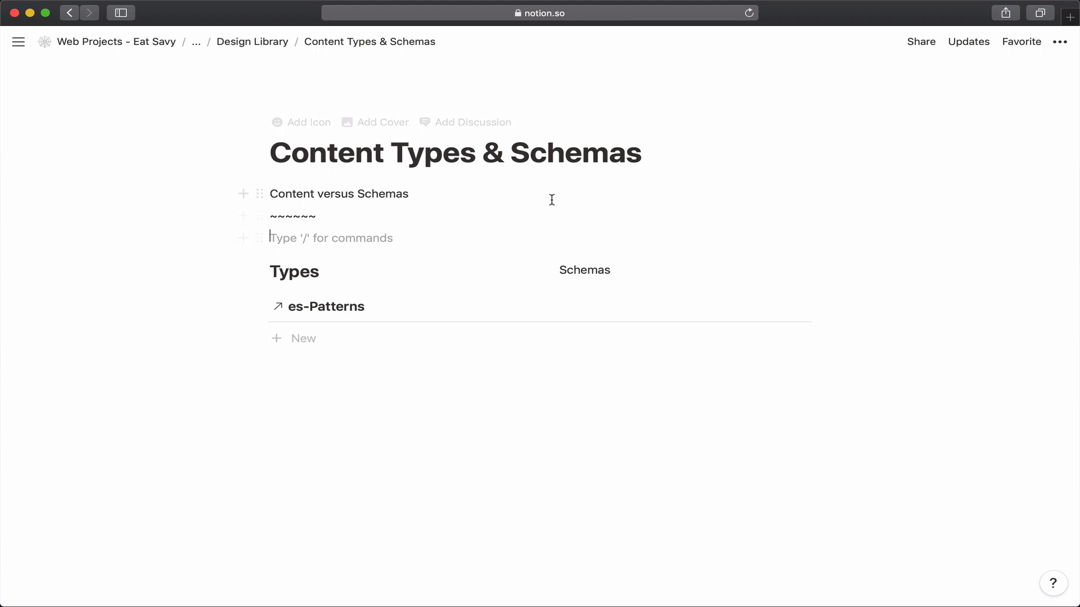
Turn the Schemas text into a heading and move the es-Patterns list beneath Types in the same column
click(550, 270)
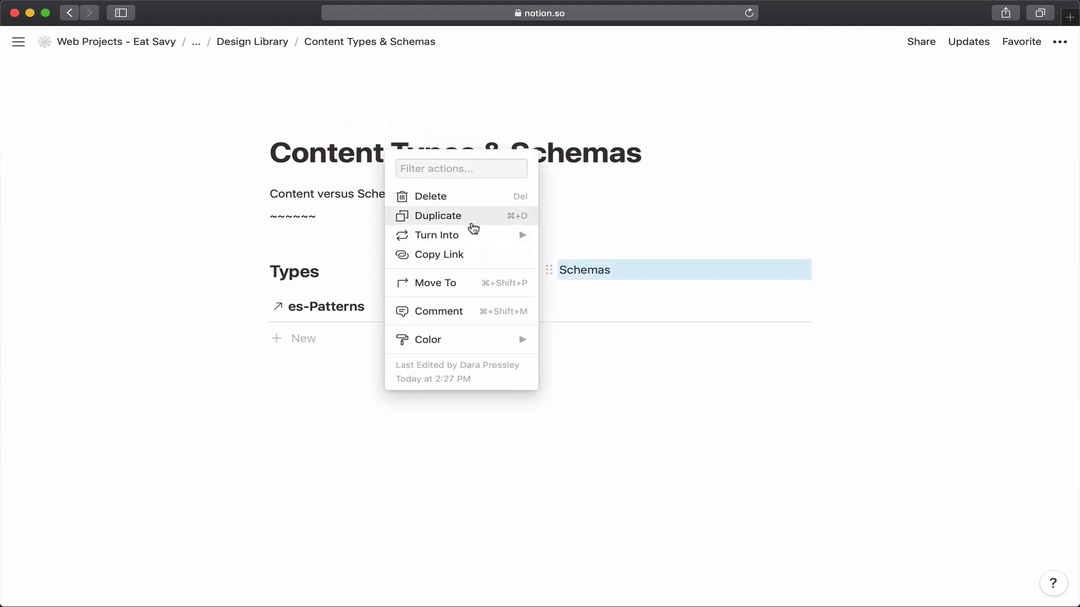
mouse_move(471, 238)
click(587, 187)
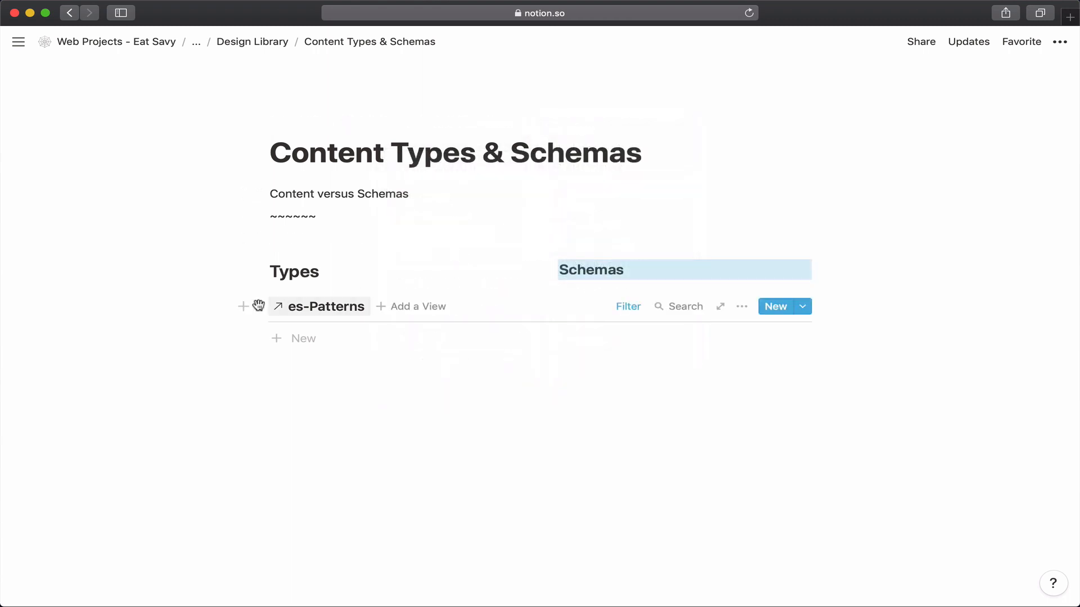
drag(262, 306, 263, 280)
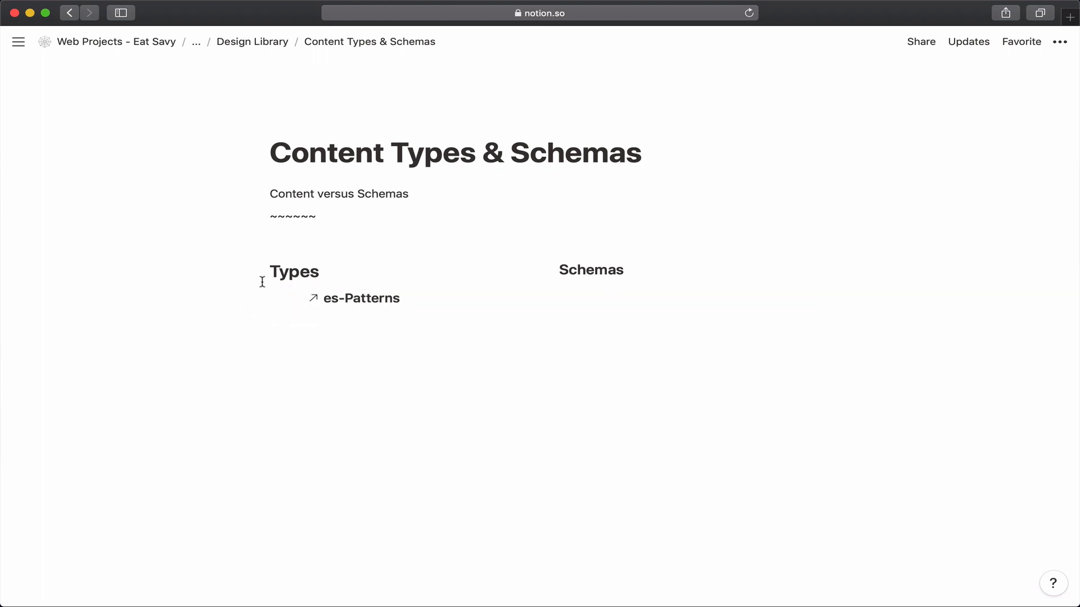
Set the page to Full Width and place the cursor on an empty line under the Schemas heading
click(569, 294)
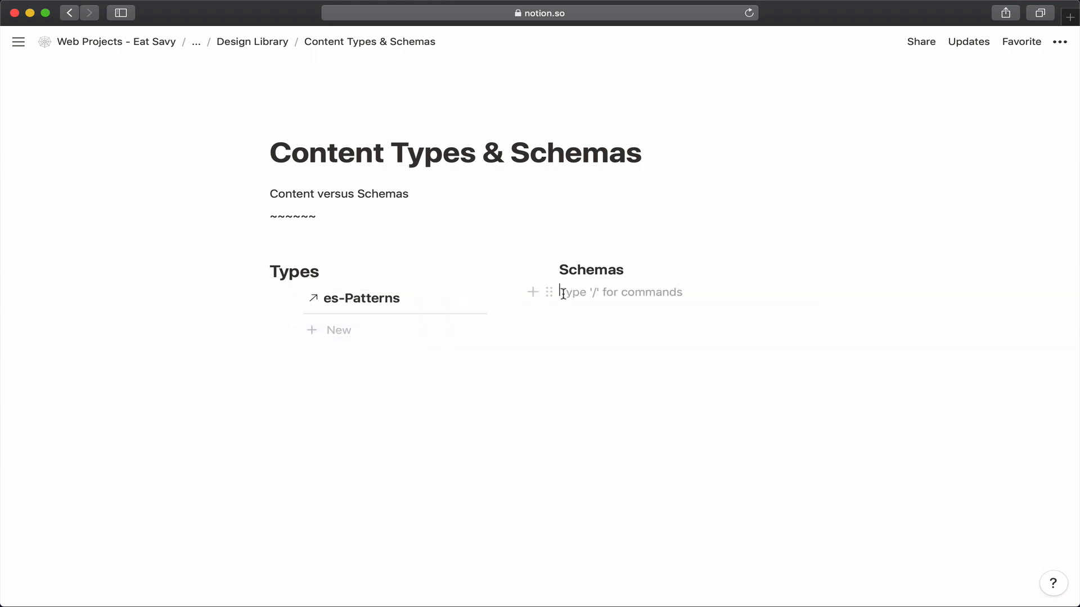
click(1060, 42)
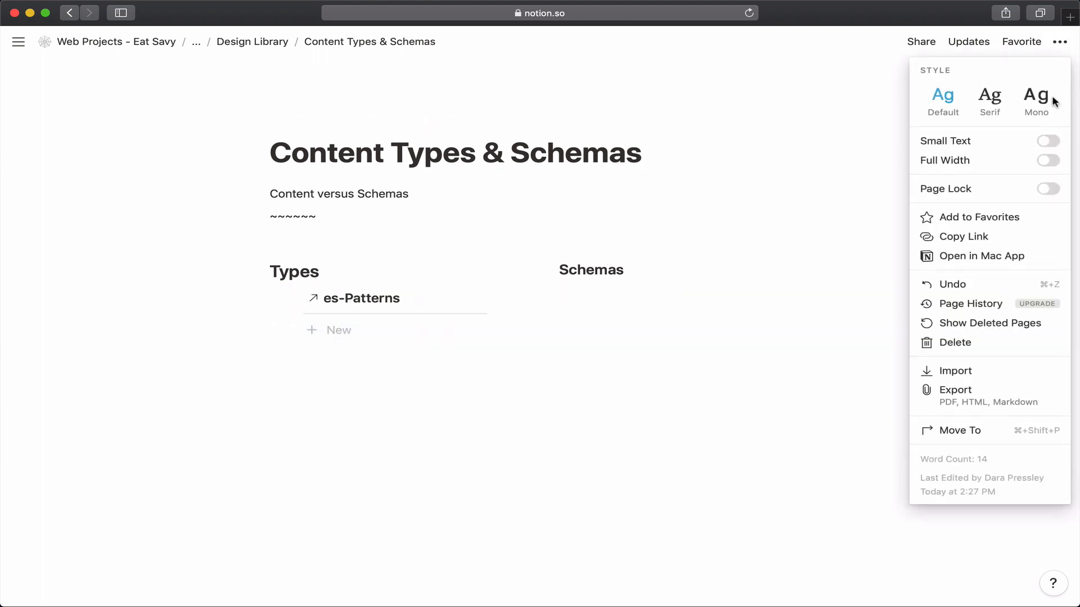
click(1047, 160)
click(636, 286)
click(631, 291)
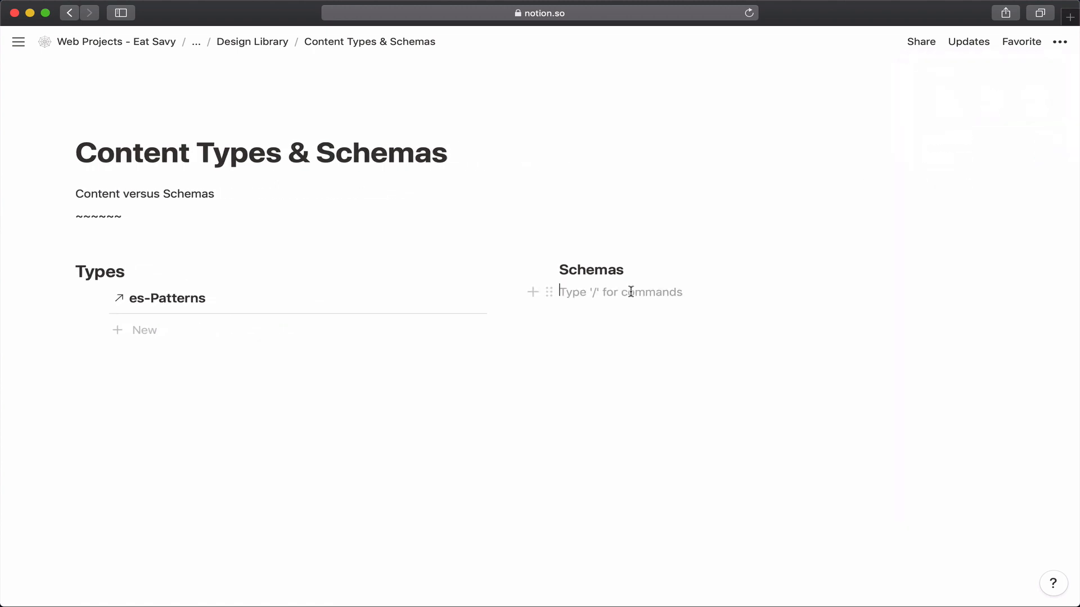
Insert a linked view of the es-Patterns database beneath the Schemas heading
text(/)
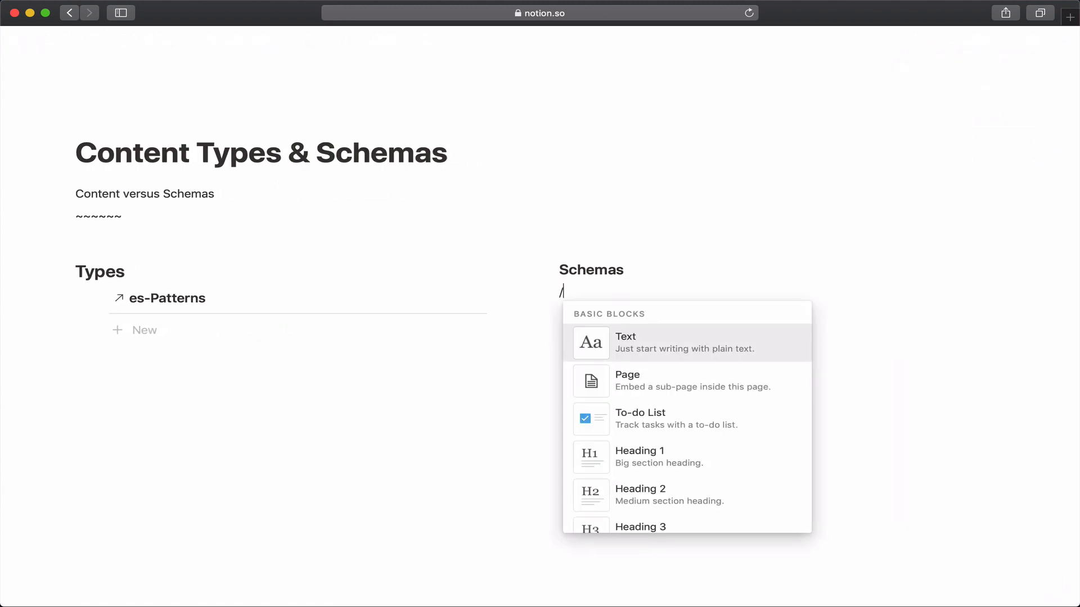
text(link)
key(Down)
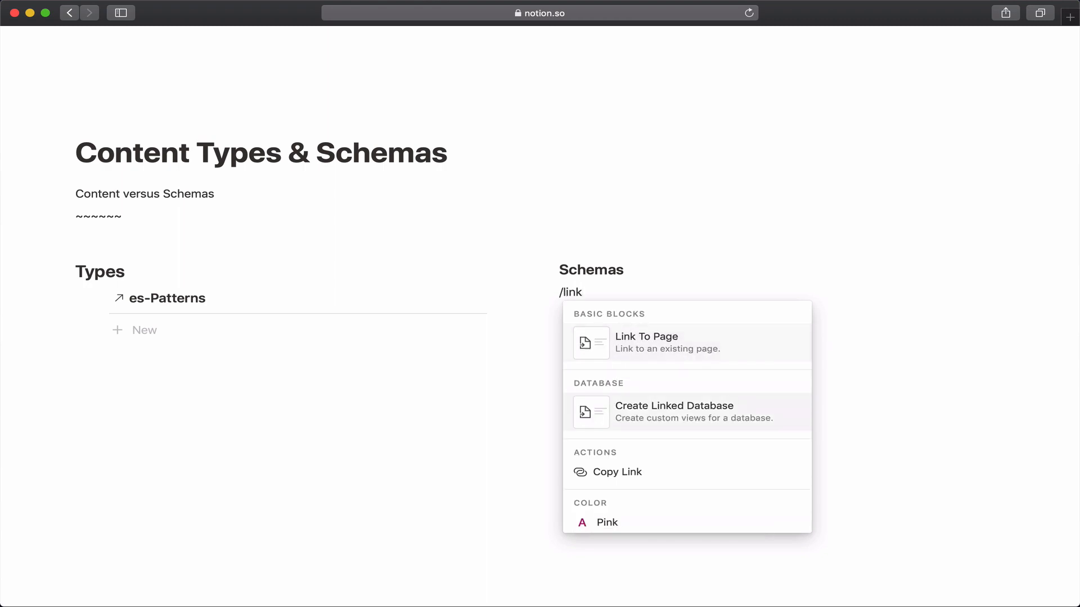
key(Return)
text(patt)
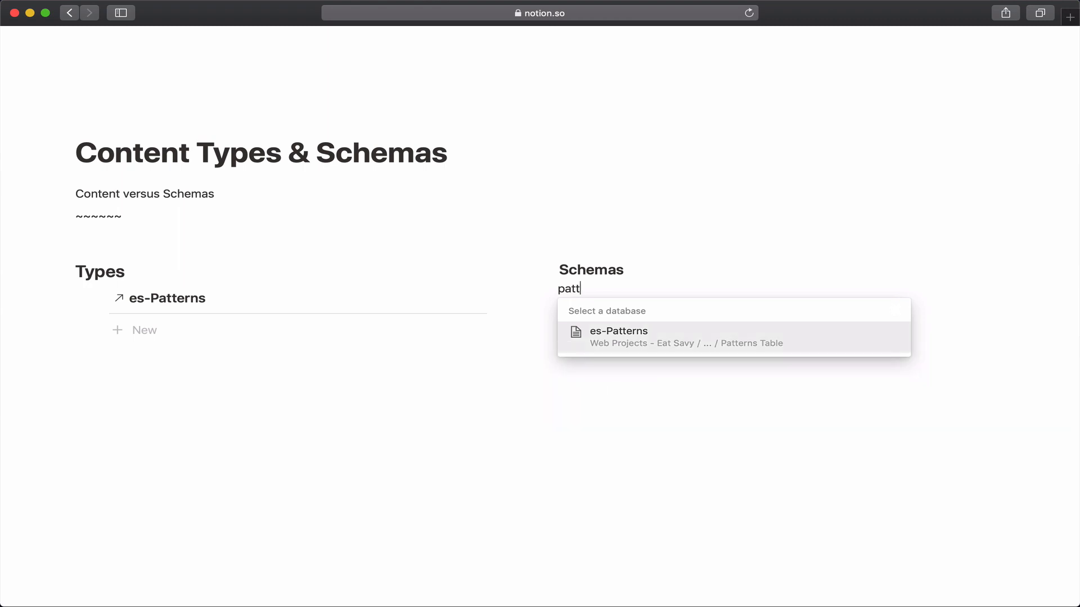
key(Return)
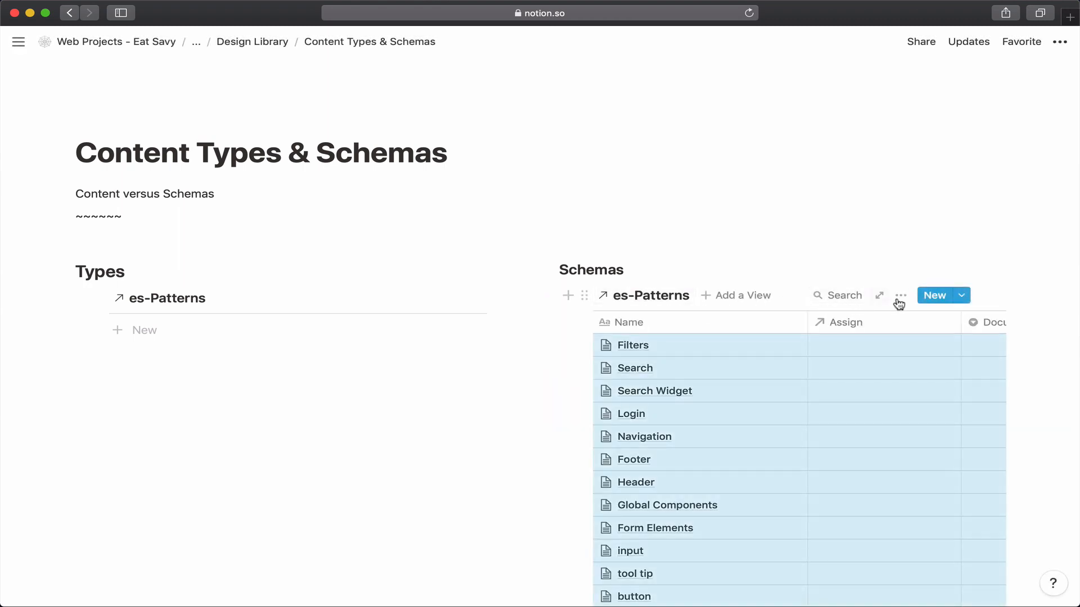
Add a List view to the es-Patterns database under Schemas and delete its original Table view
click(897, 297)
click(787, 271)
click(757, 297)
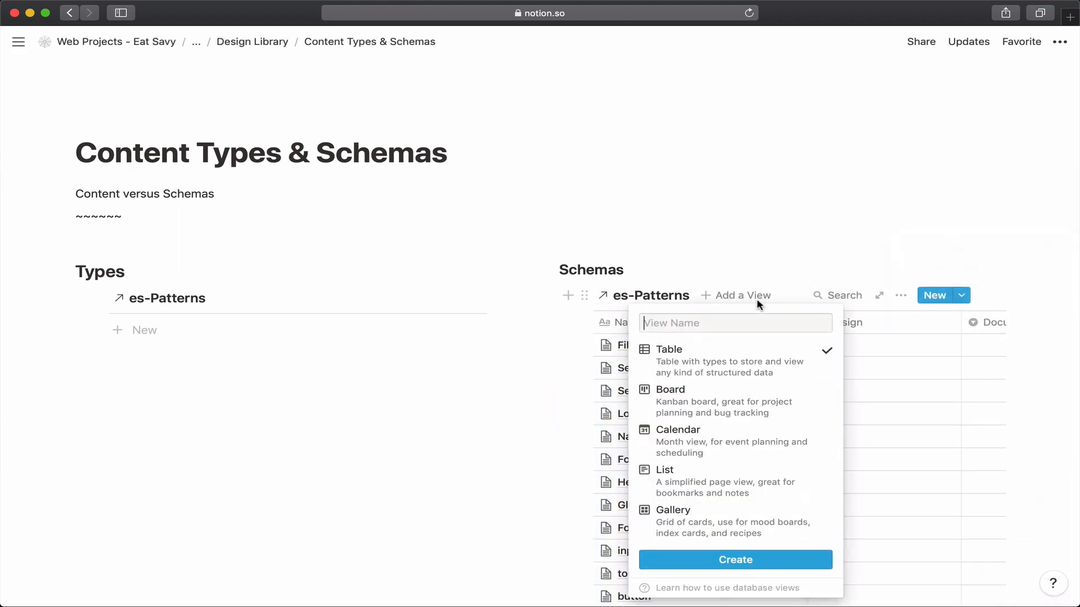
click(754, 470)
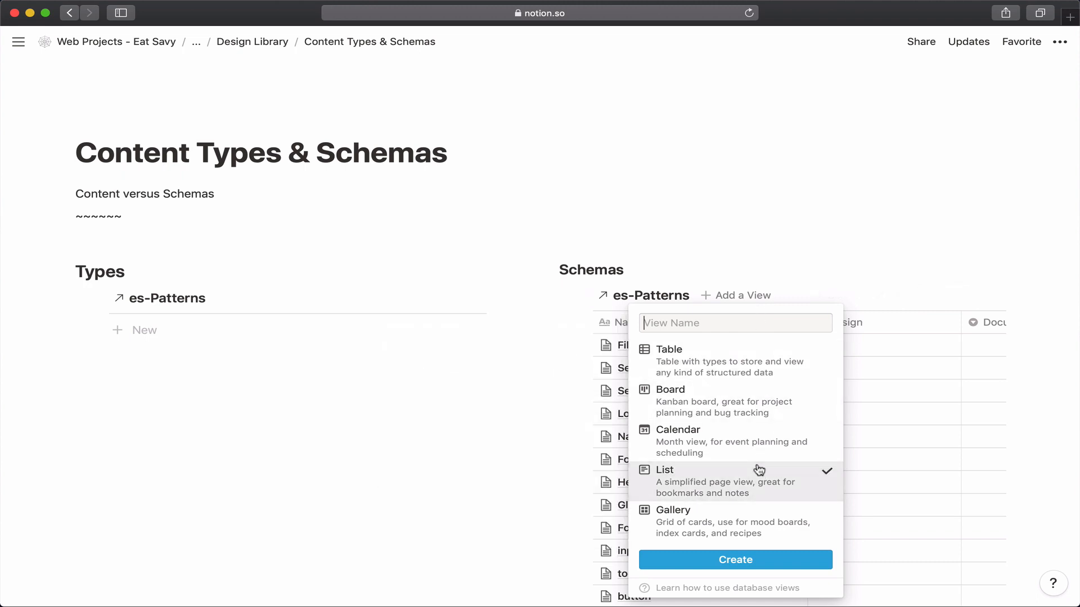
click(781, 560)
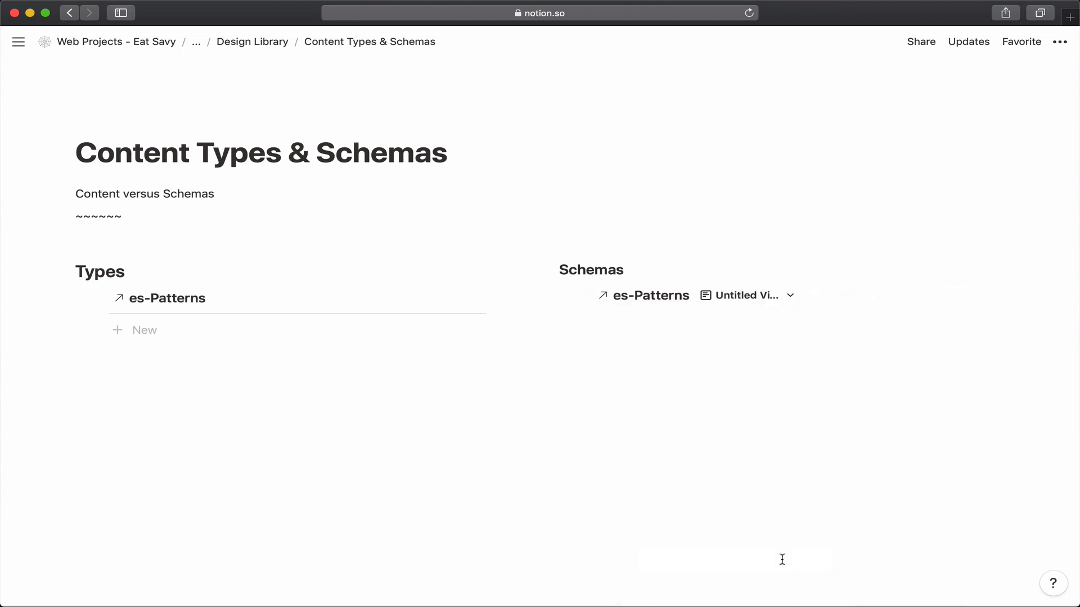
click(775, 292)
click(816, 325)
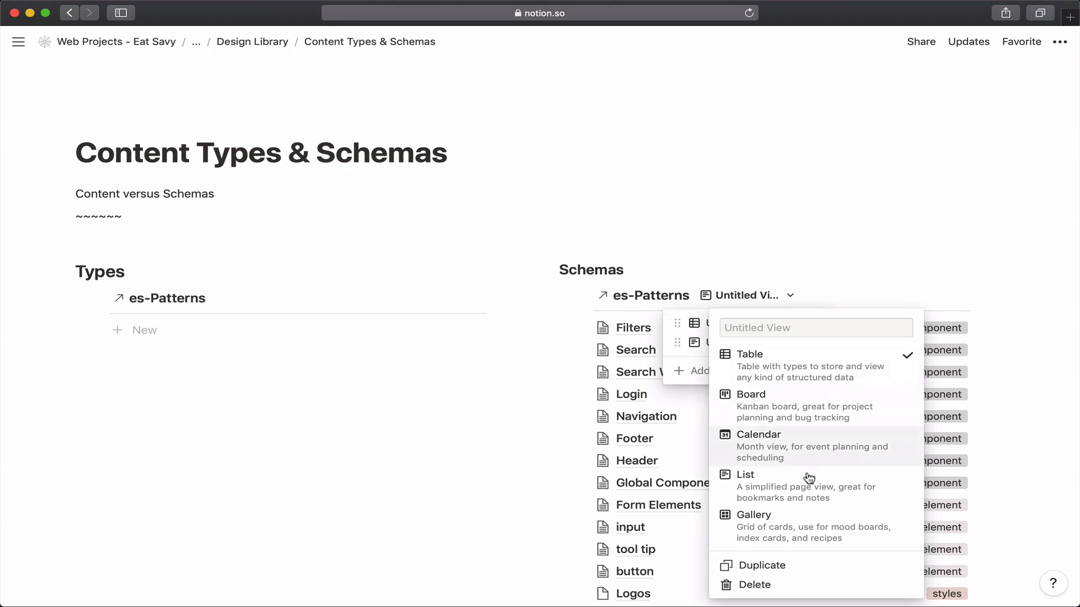
click(814, 585)
click(560, 327)
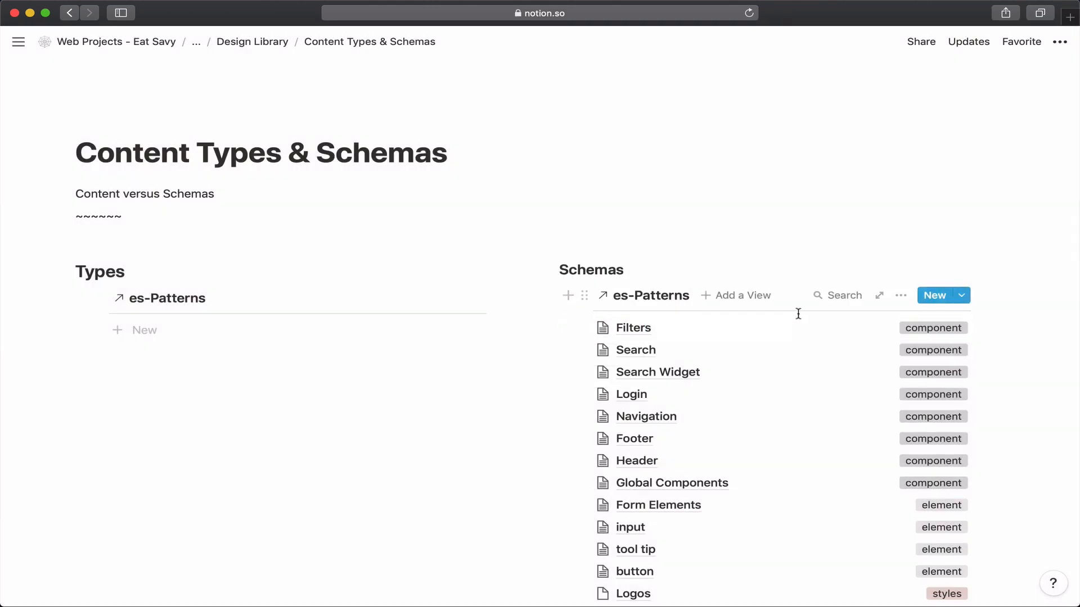
Filter the es-Patterns list under Schemas so that Pattern Type is schema
click(901, 296)
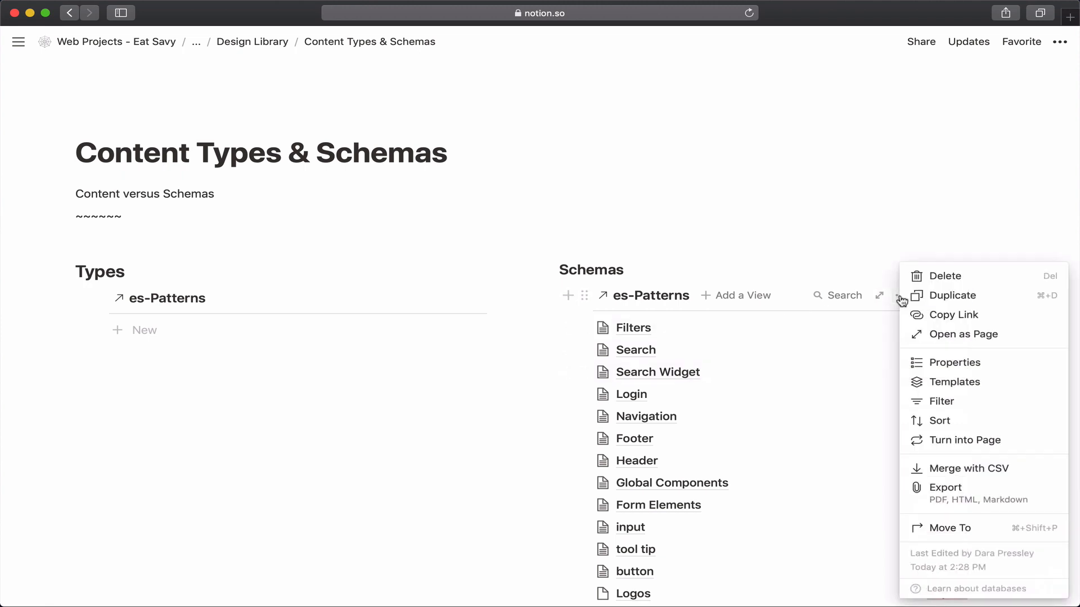
click(920, 403)
click(779, 416)
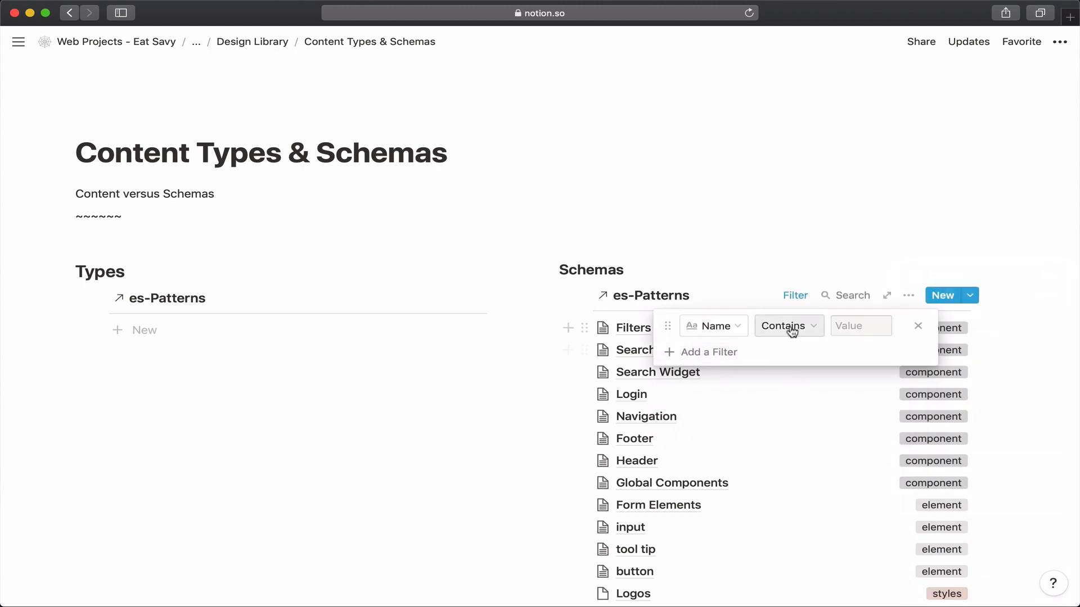
click(730, 327)
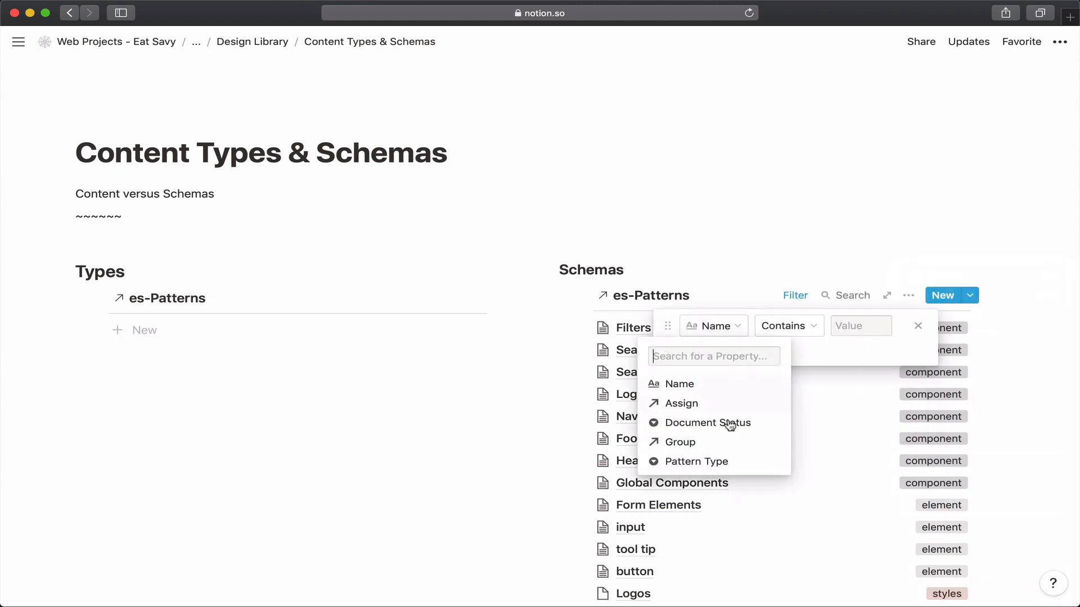
click(726, 462)
click(862, 328)
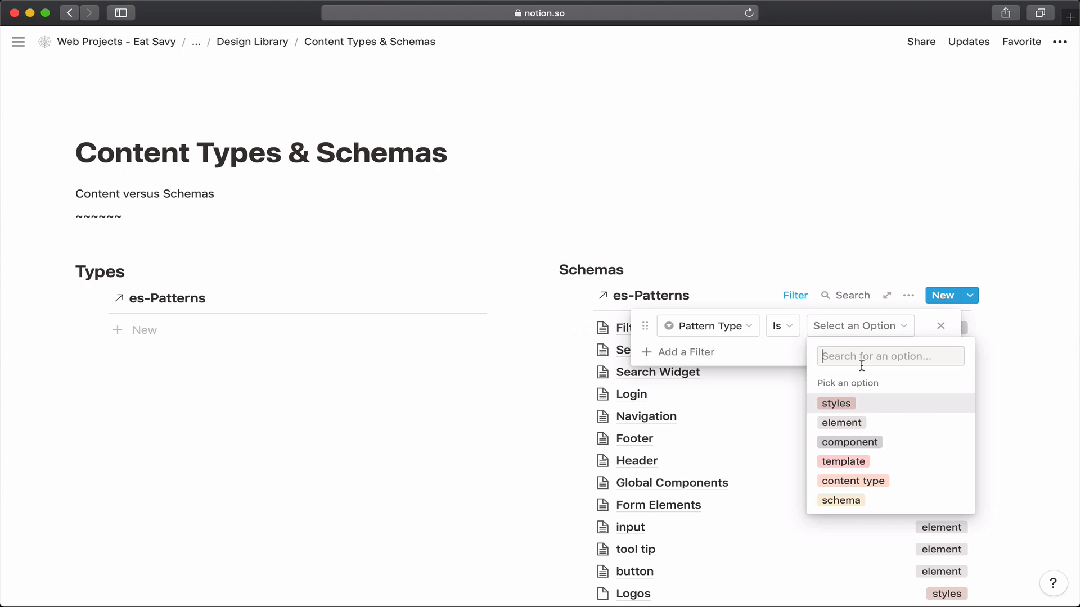
click(873, 501)
click(844, 247)
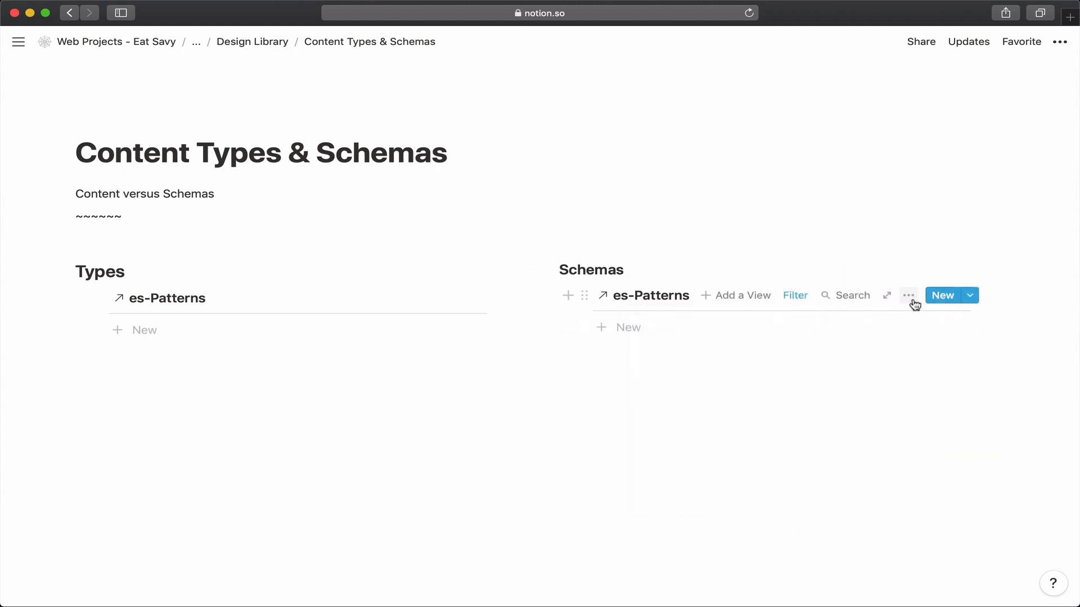
In the Schemas list, hide the Pattern Type property and show Document Status
click(908, 297)
click(951, 362)
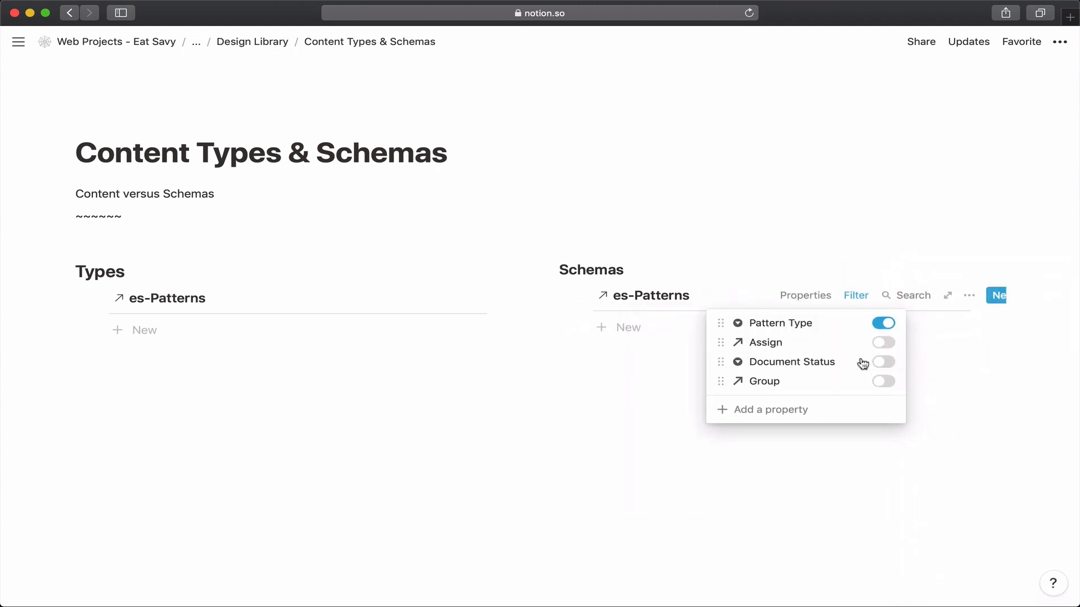
click(883, 323)
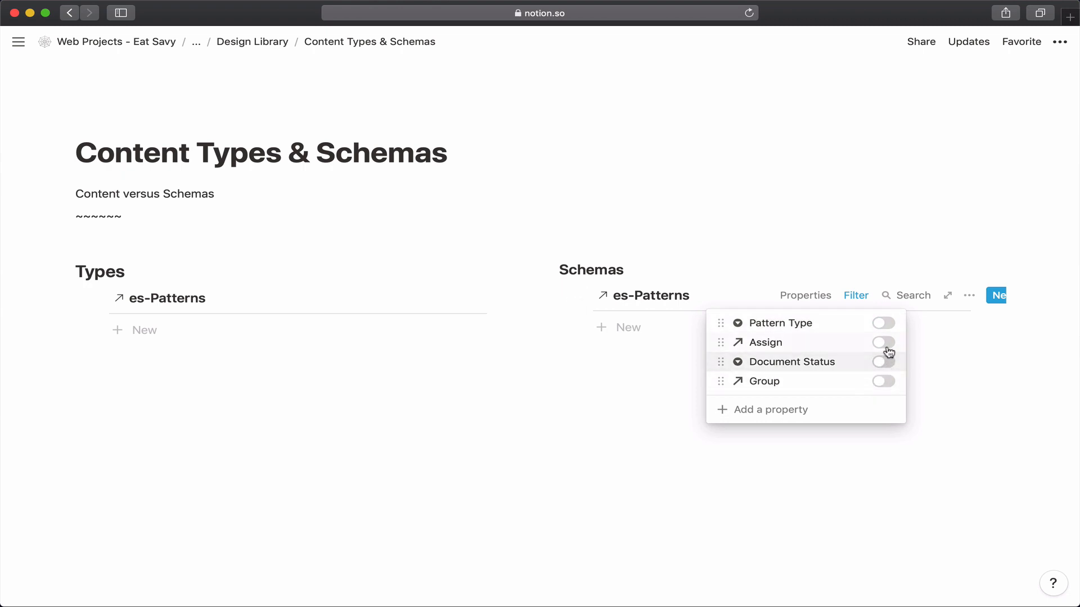
click(887, 367)
click(809, 254)
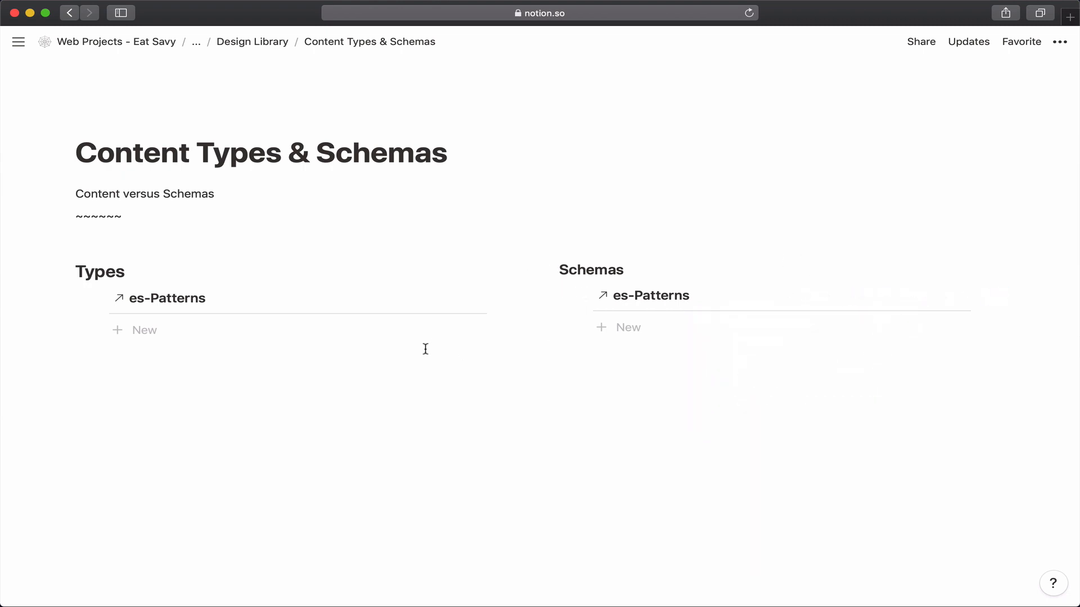
In the es-Patterns list under Types, show the Document Status property and hide Pattern Type
click(422, 298)
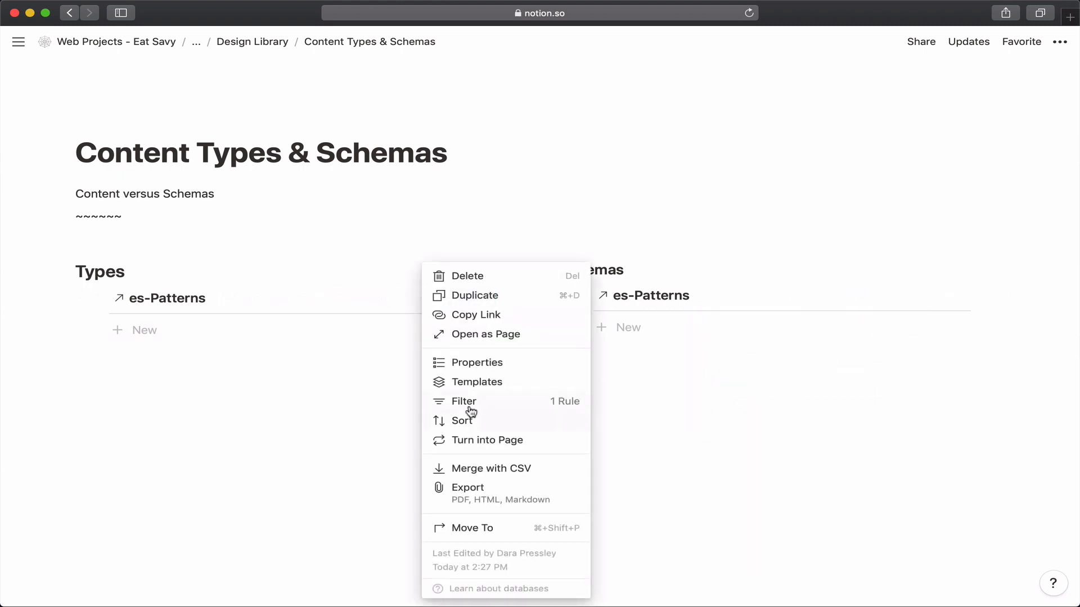
click(484, 365)
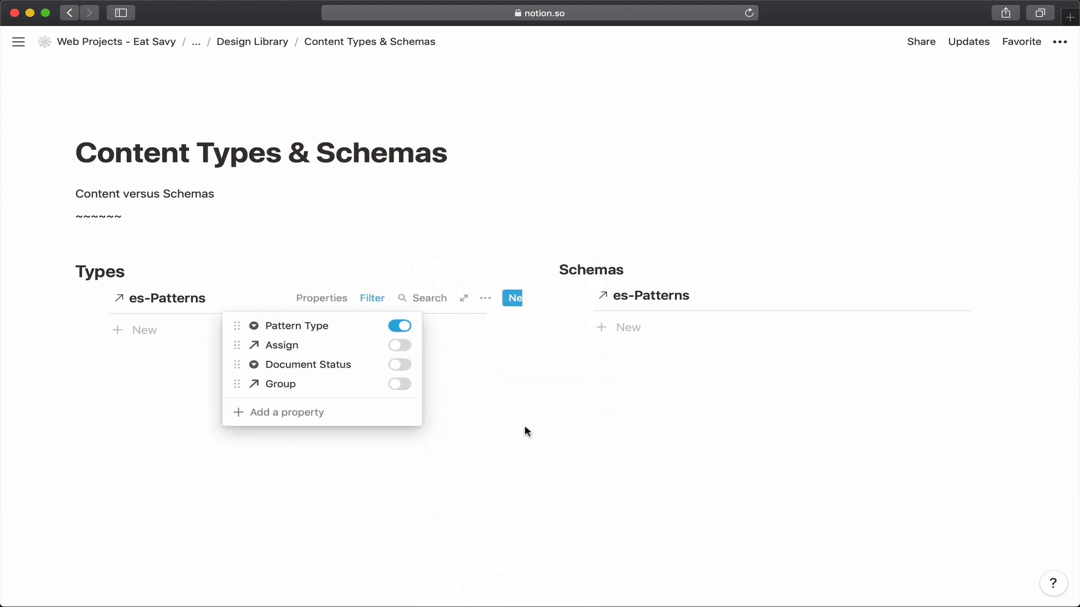
click(393, 365)
click(388, 333)
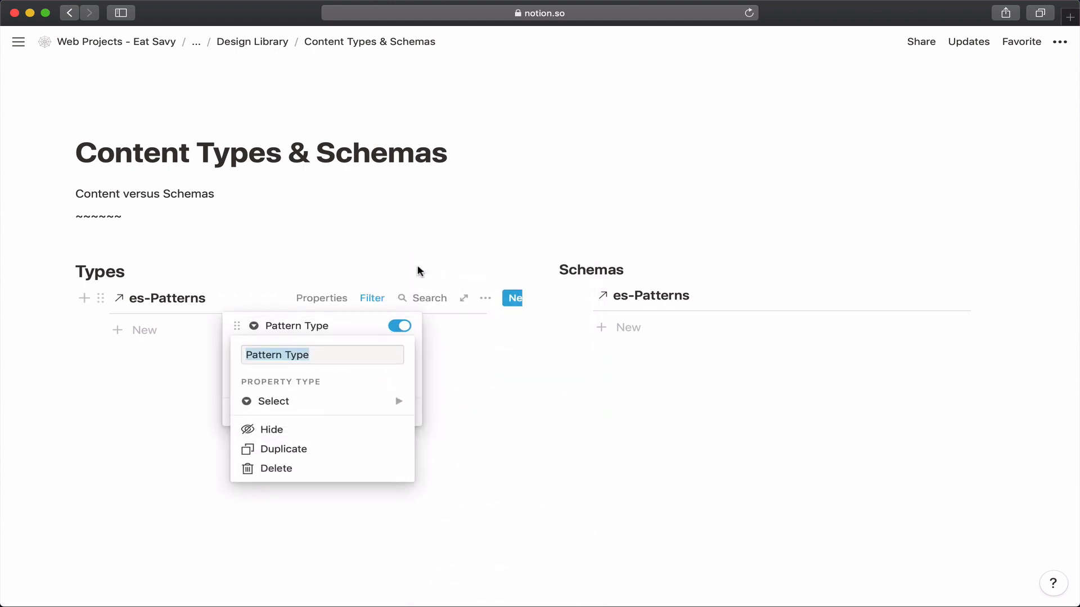
click(398, 326)
click(399, 327)
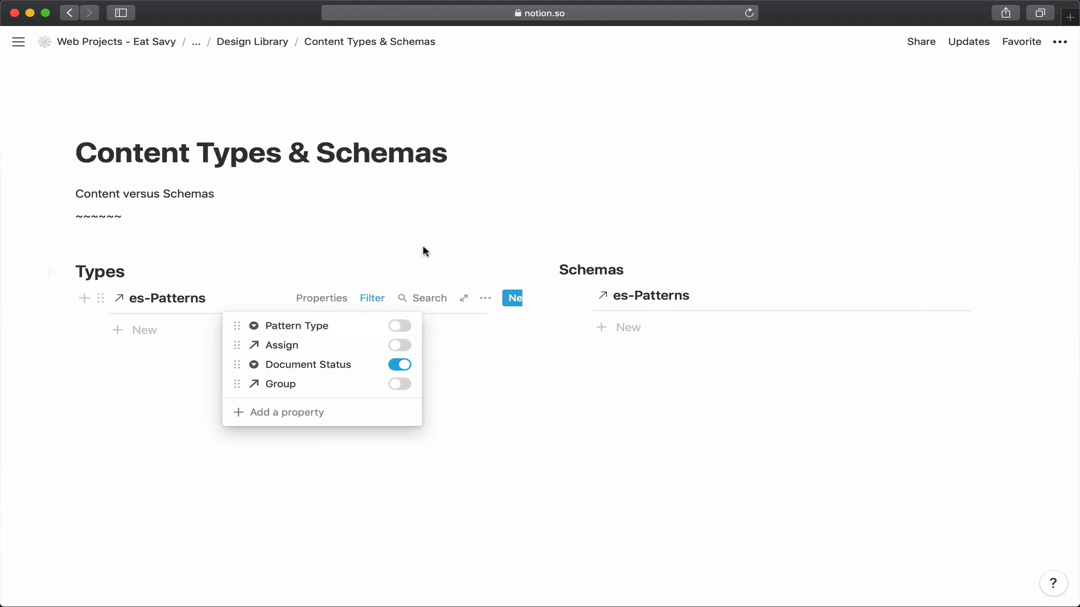
click(428, 239)
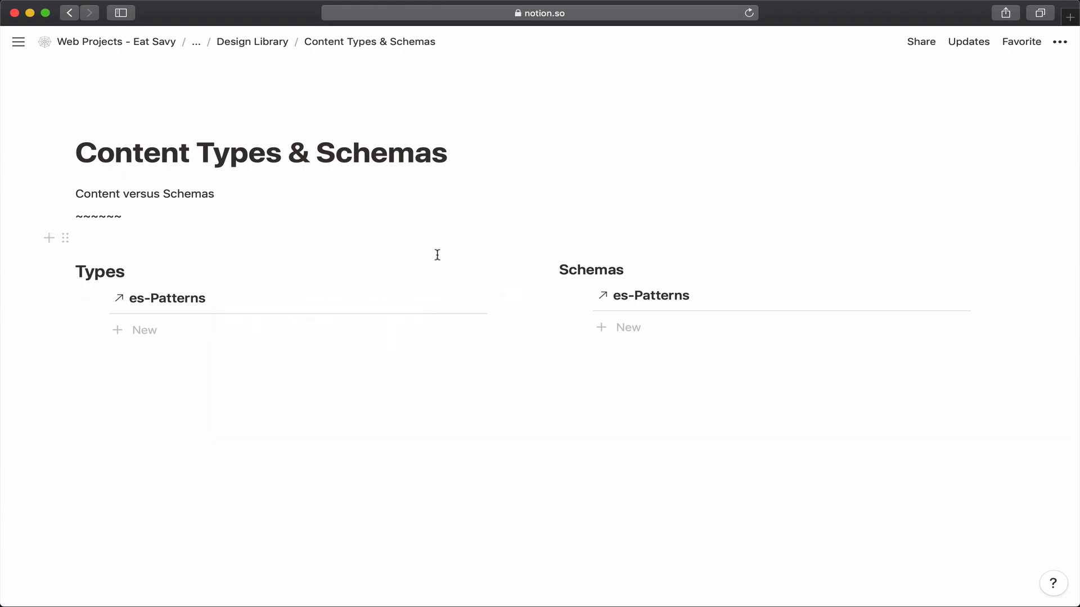
Go back to the Design Library page and open Responsive Layouts
click(255, 43)
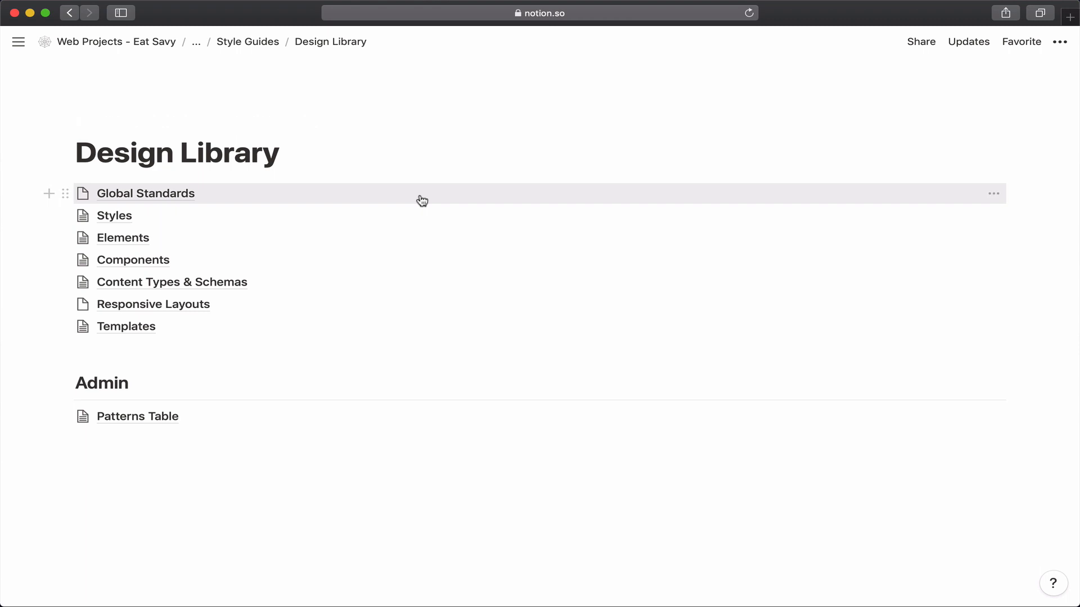
click(201, 305)
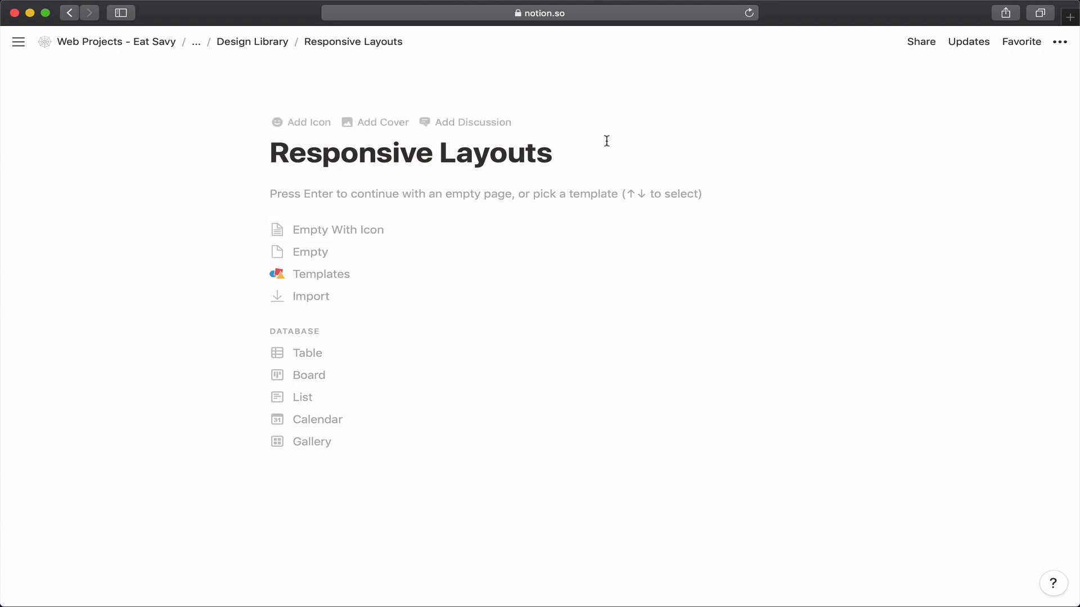
Switch to Sketch and examine how blocks 1 and 2 are arranged in the wide and narrow layout wireframes
click(529, 15)
click(550, 33)
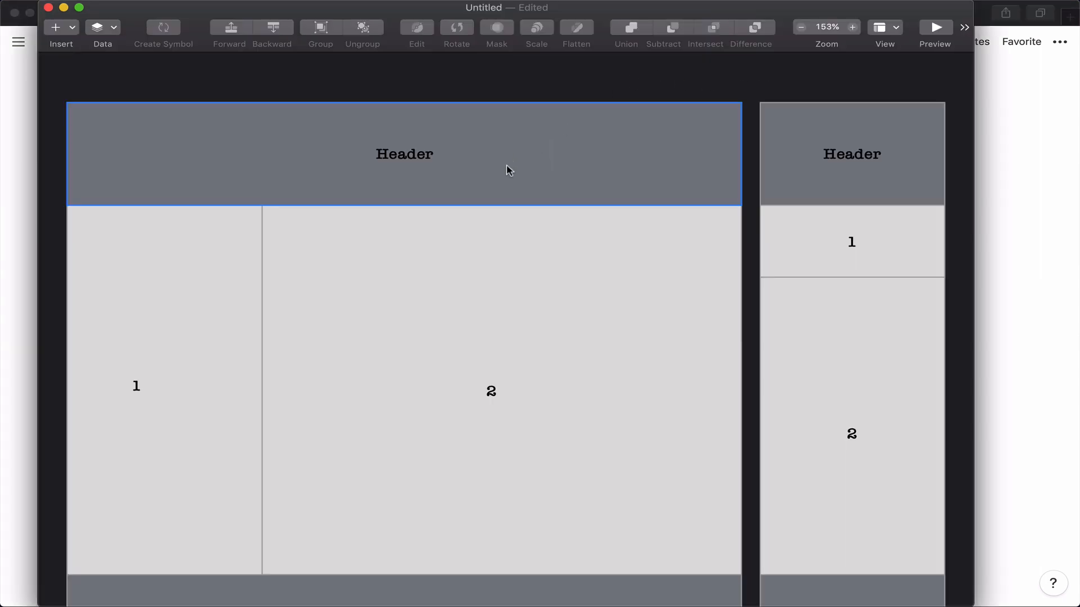
scroll(507, 165, down, 1)
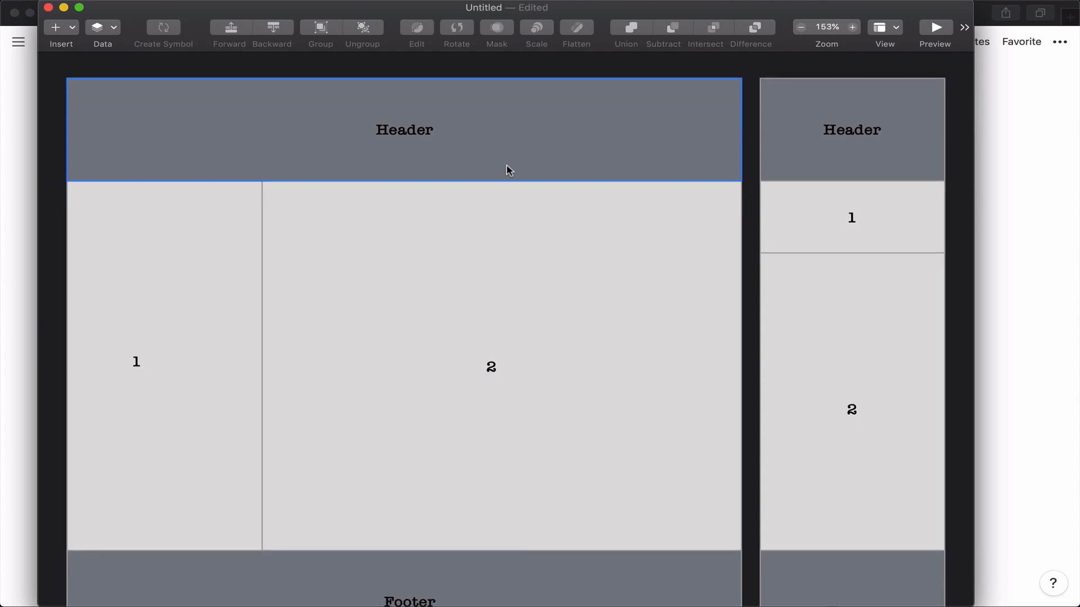
scroll(506, 166, down, 2)
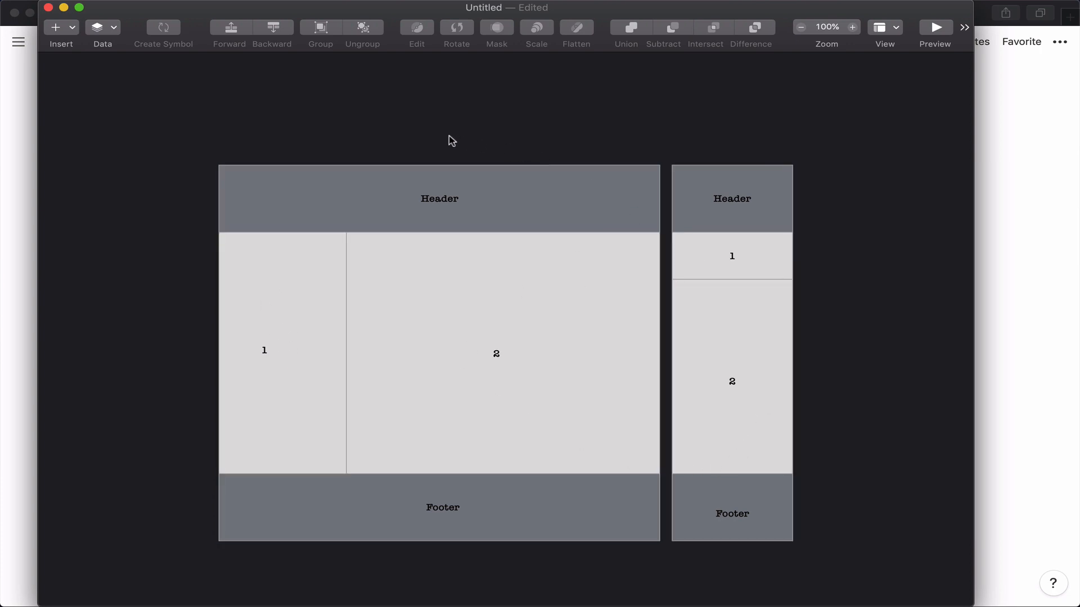
scroll(452, 140, right, 3)
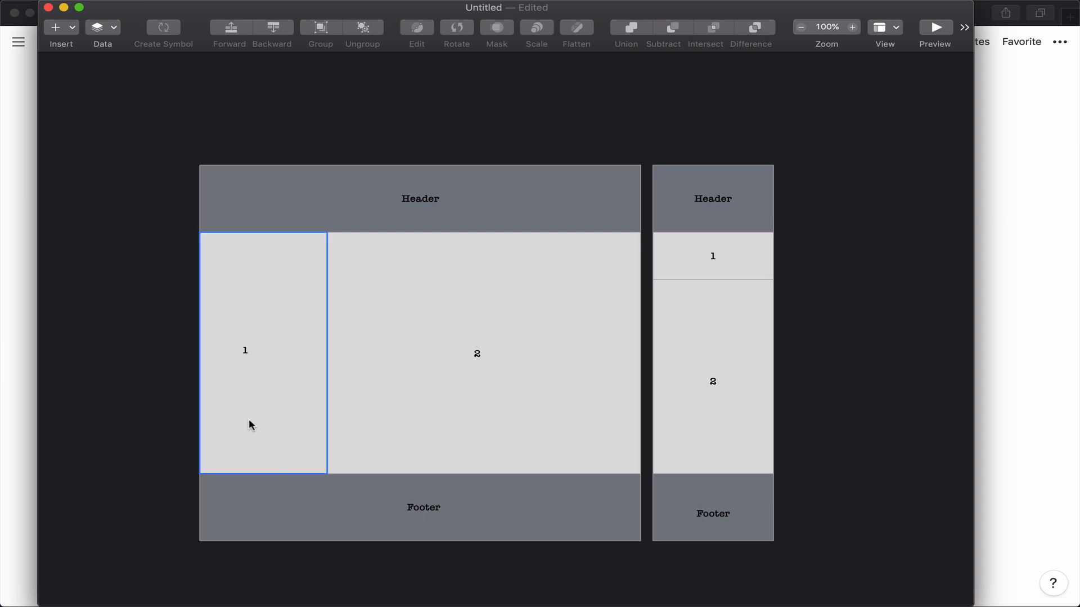
Try deleting block 1 and its label from the narrow layout wireframe, and undo both deletions
click(713, 256)
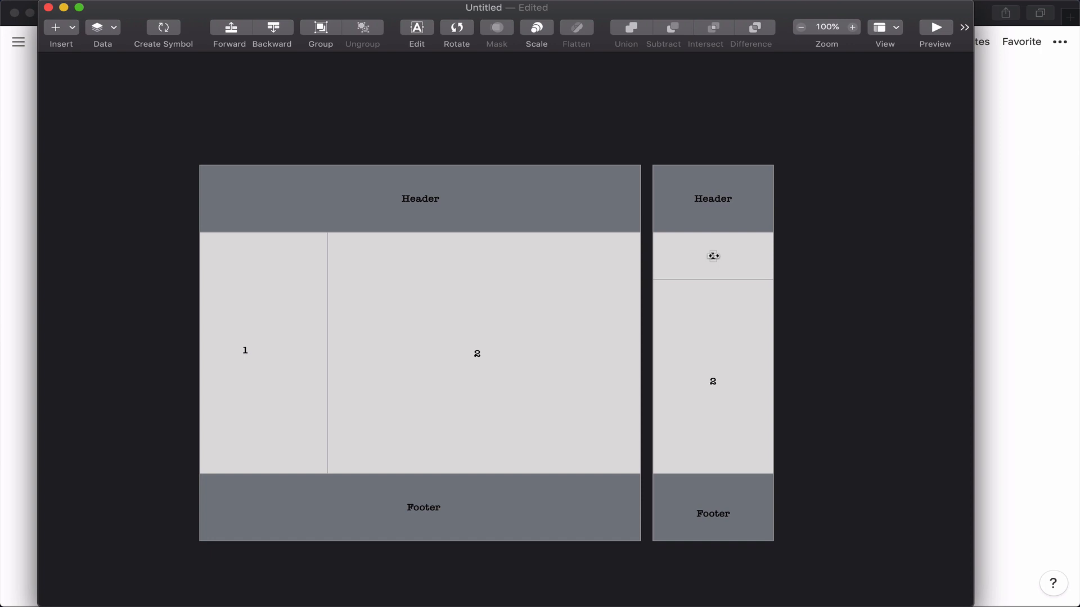
key(Delete)
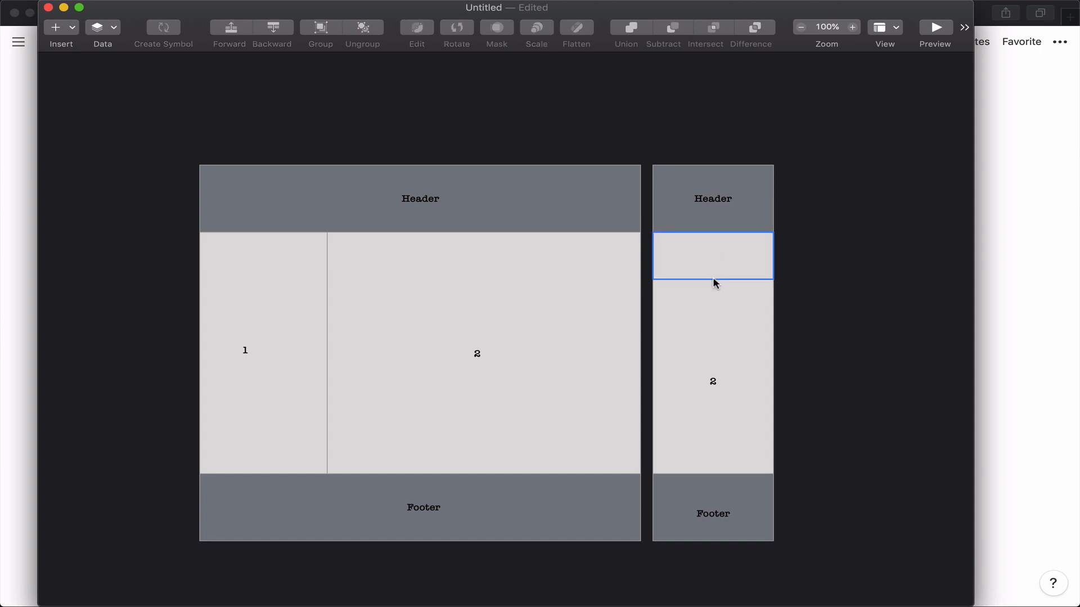
click(713, 280)
key(Delete)
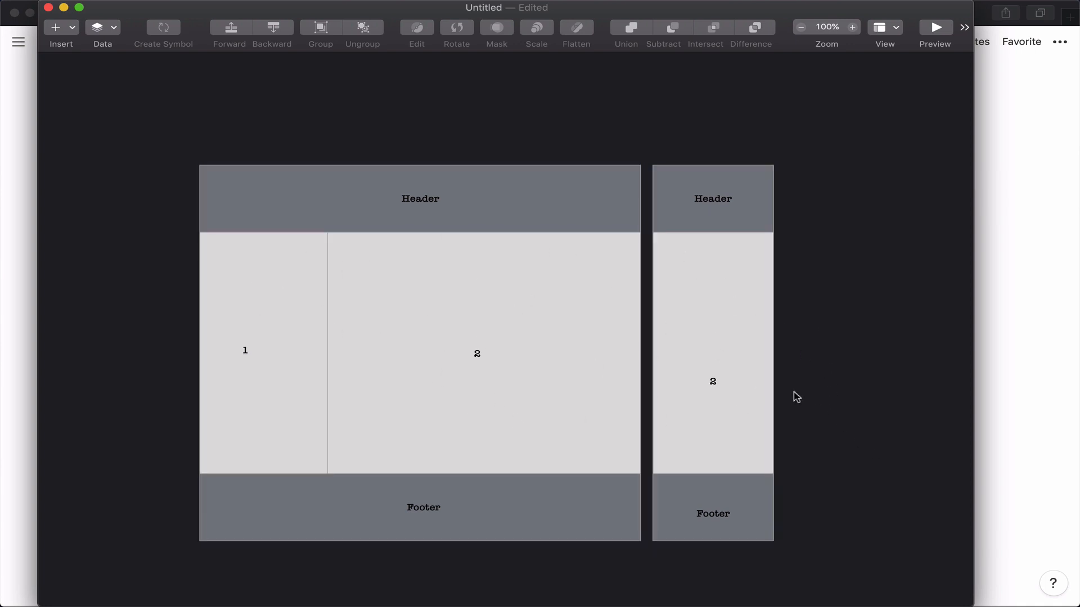
key(super+z)
key(super+z)
Switch back to Notion and start the Responsive Layouts page with a level 2 heading "Overview" and a divider beneath it
click(991, 270)
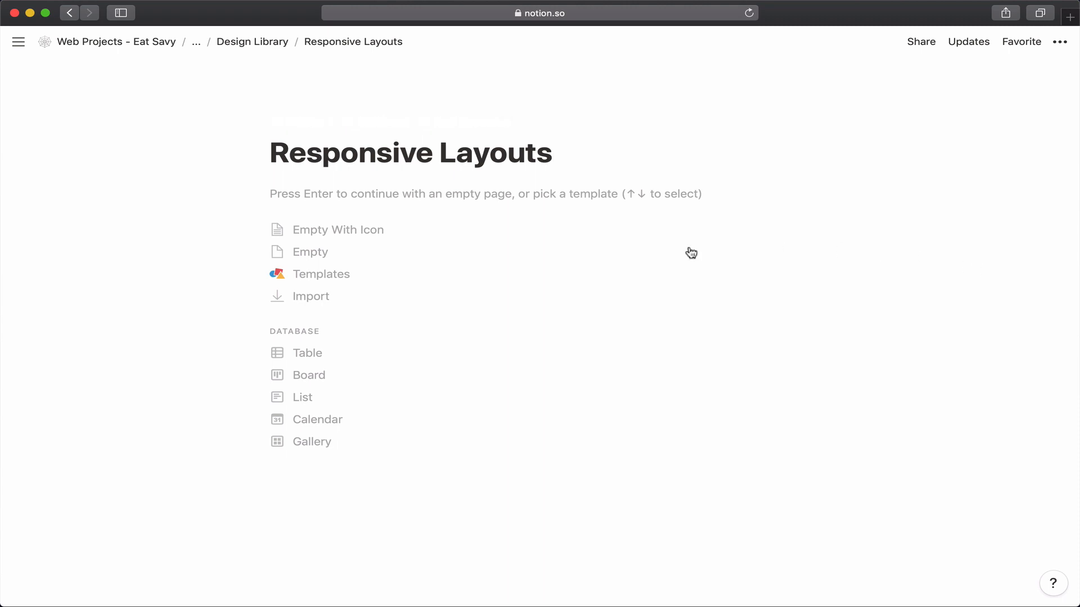
key(Return)
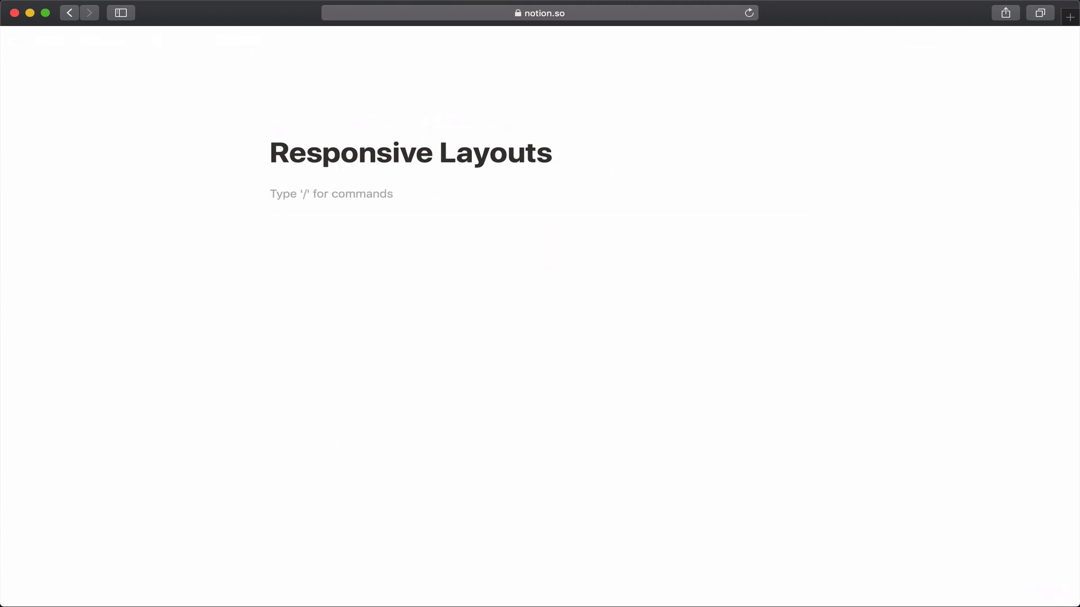
text(#)
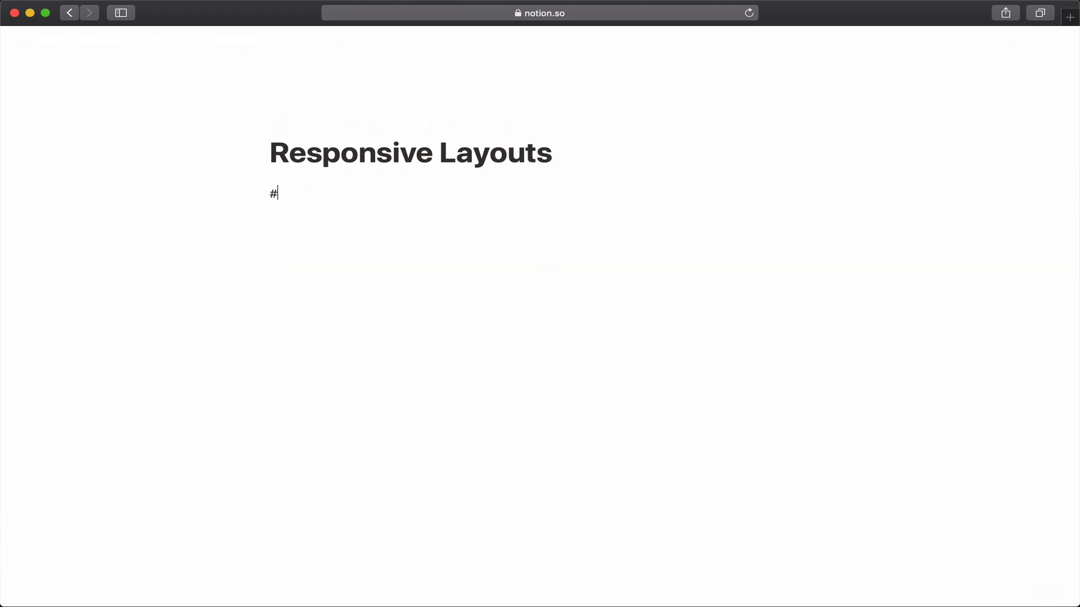
text(# Overw)
key(BackSpace)
text(view)
key(Return)
text(---)
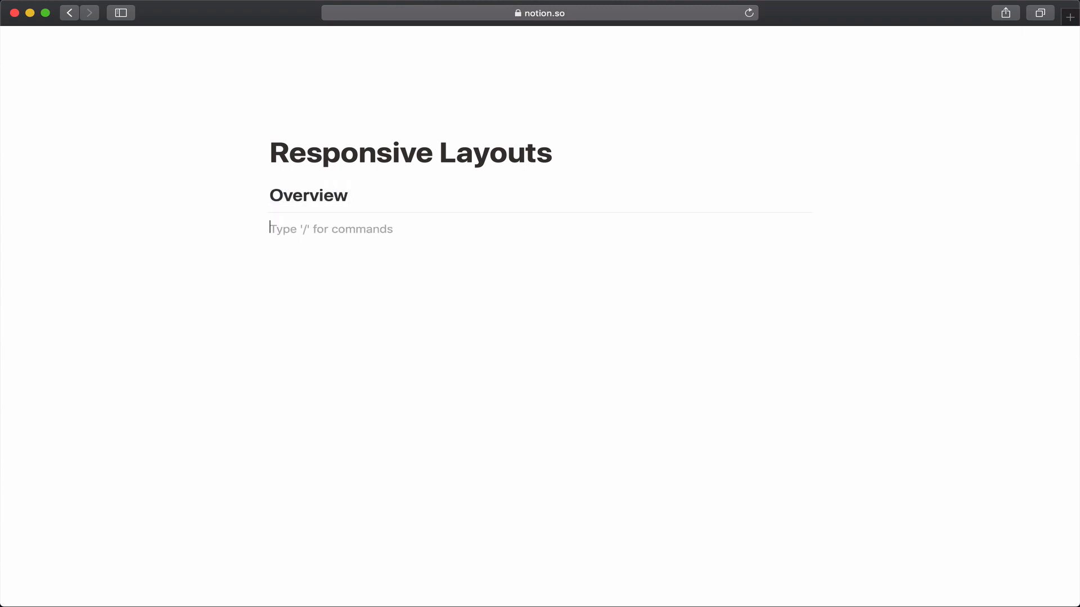
Insert a linked view of the es-Patterns database below the Overview divider, leaving blank lines above it
key(Return)
key(Return)
text(/)
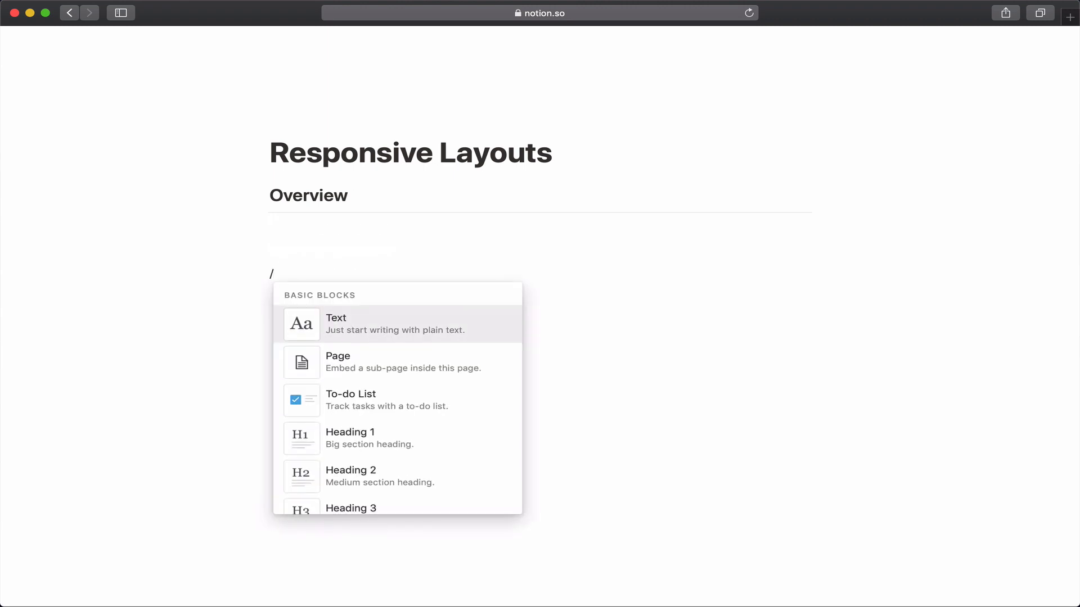
text(pat)
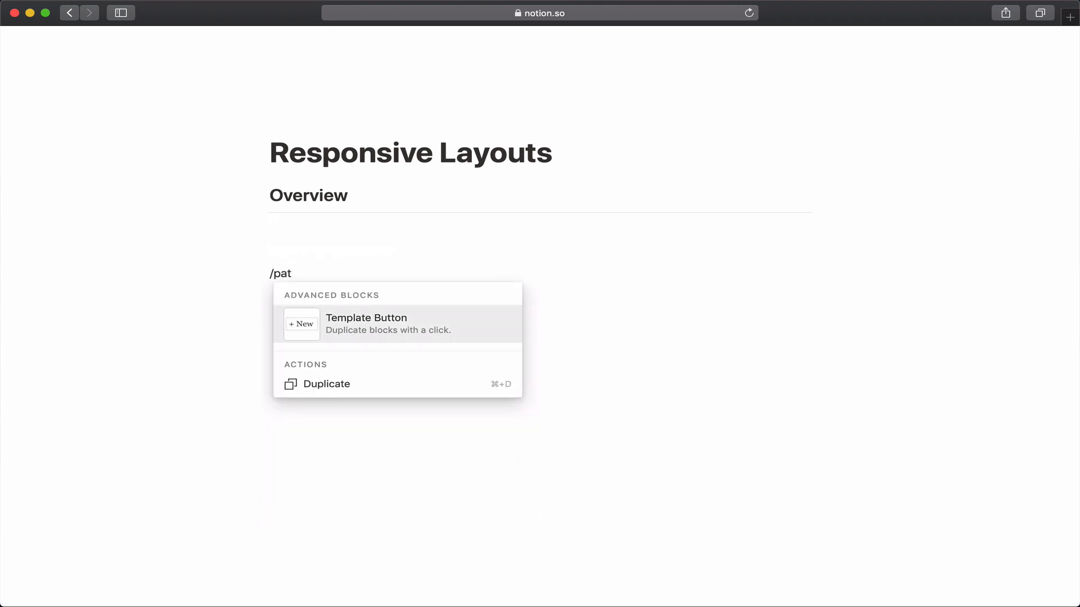
key(BackSpace)
key(BackSpace)
key(BackSpace)
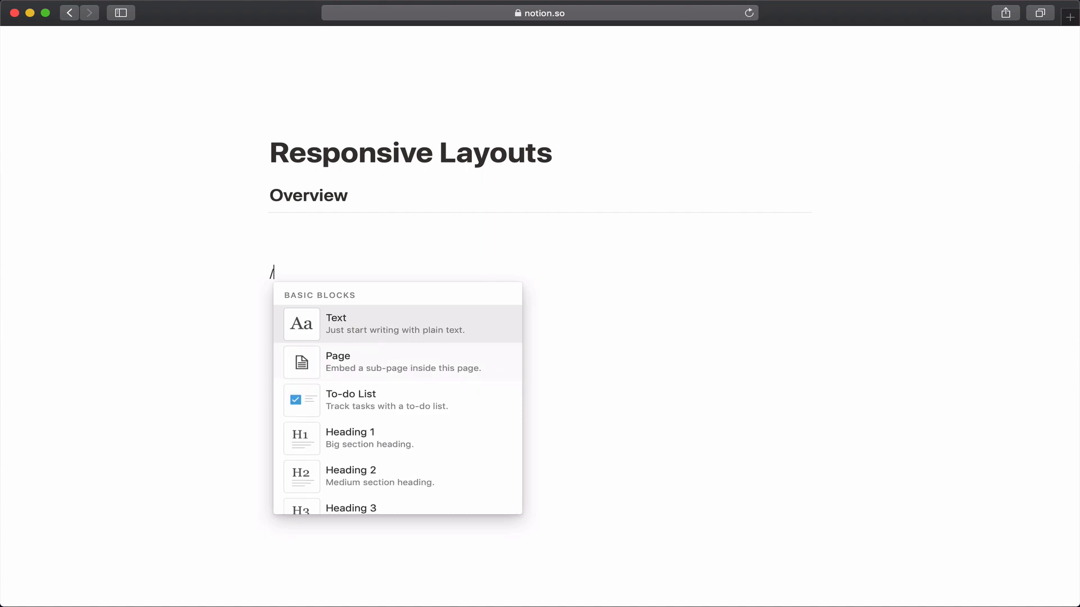
text(link)
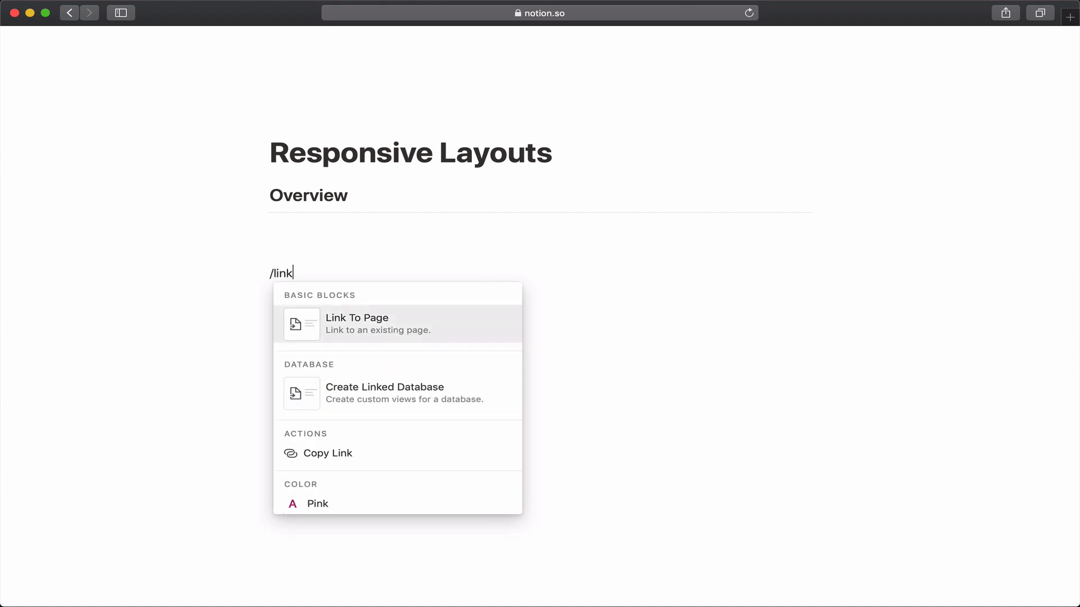
key(Down)
key(Return)
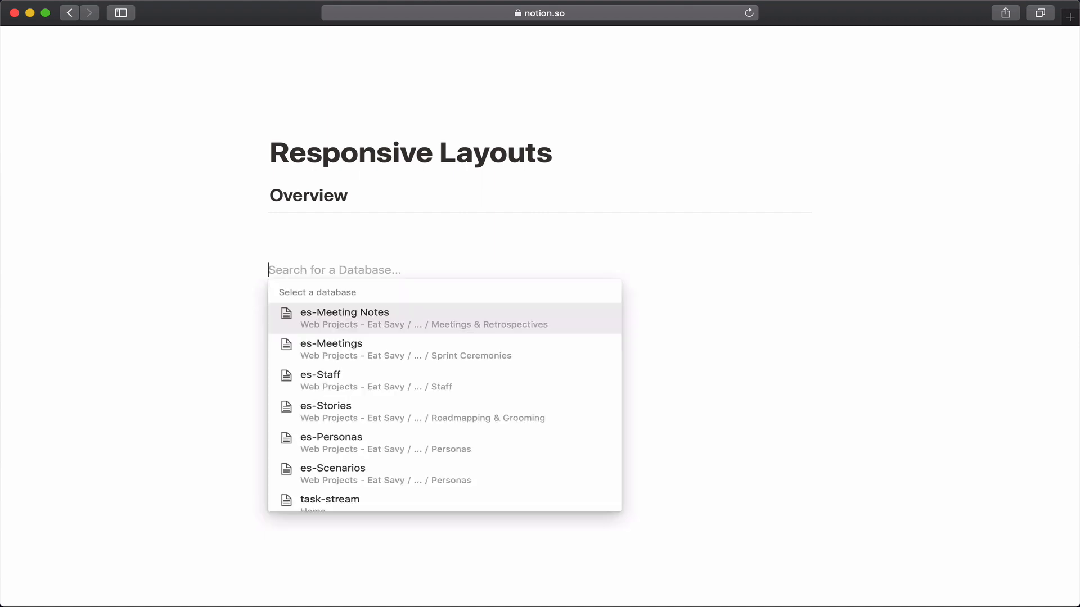
text(patter)
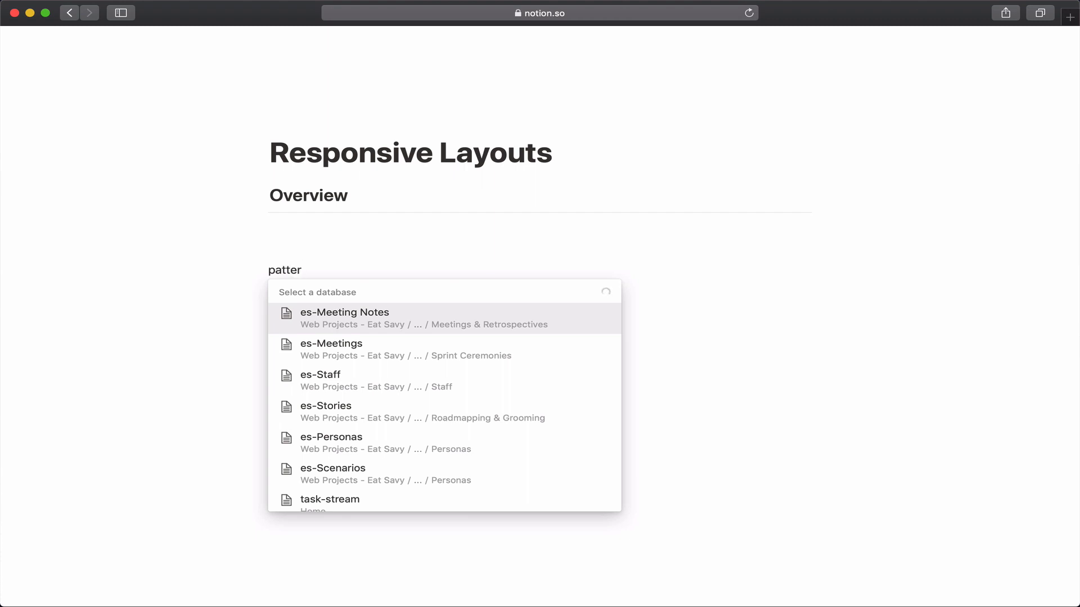
key(Return)
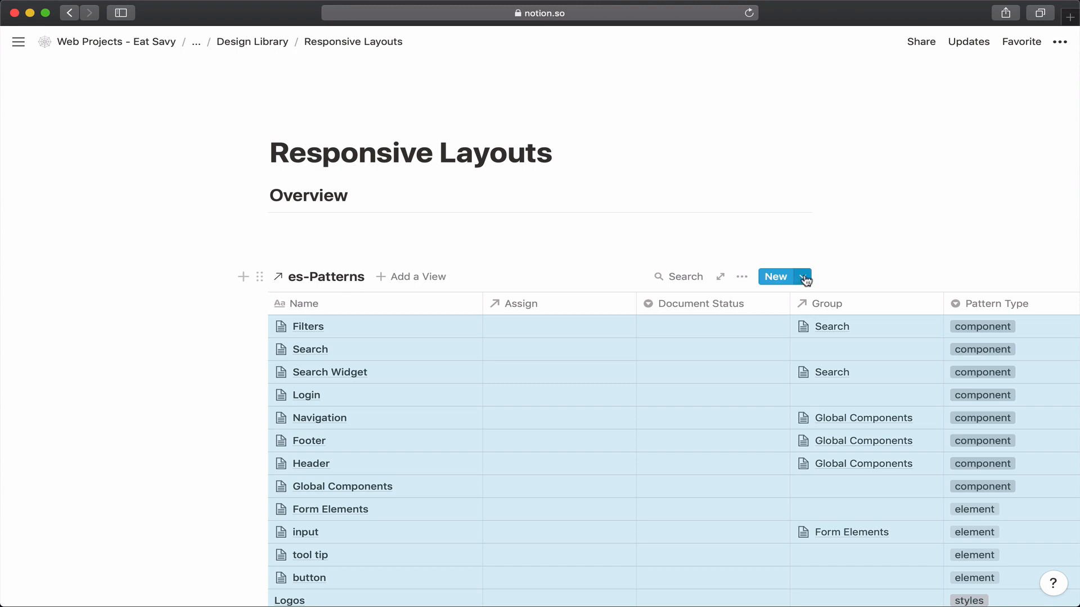
Set the Responsive Layouts page to full width
click(1060, 42)
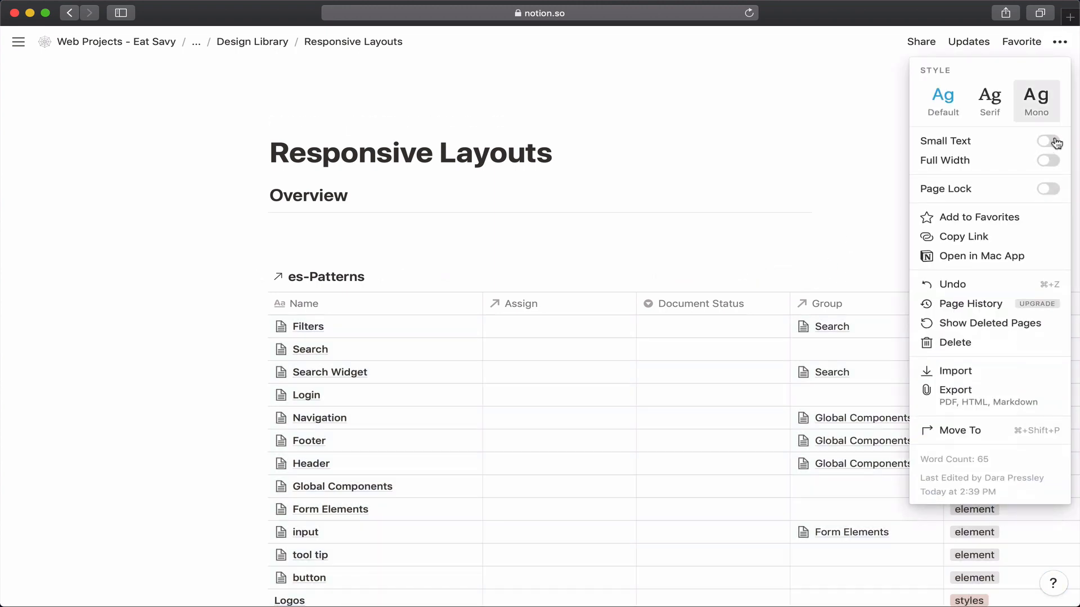
click(1056, 162)
click(839, 143)
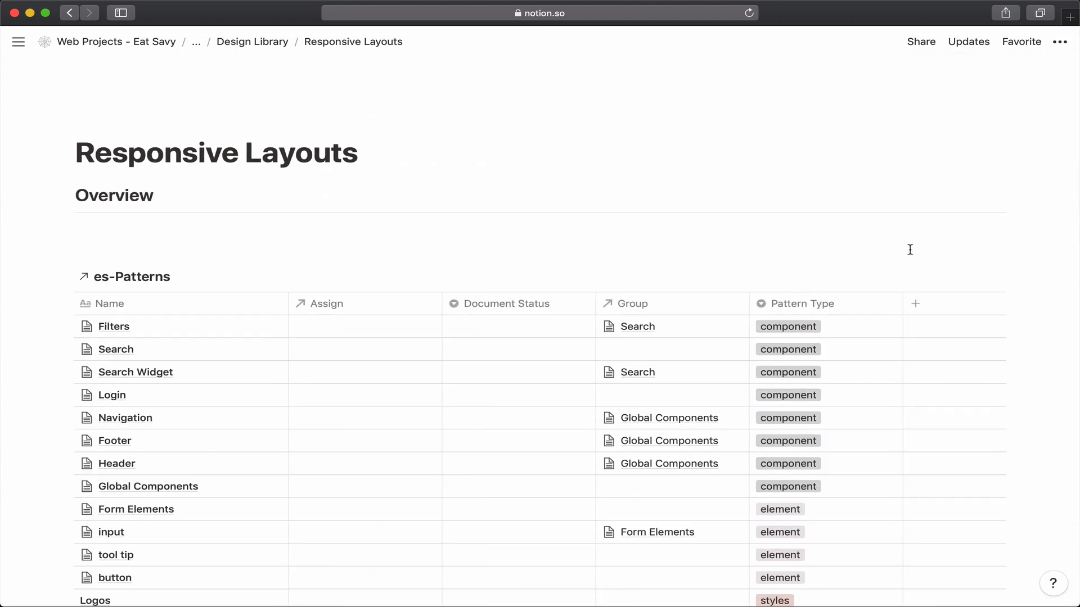
Create a new template in the es-Patterns database and title it "Responsive"
click(994, 278)
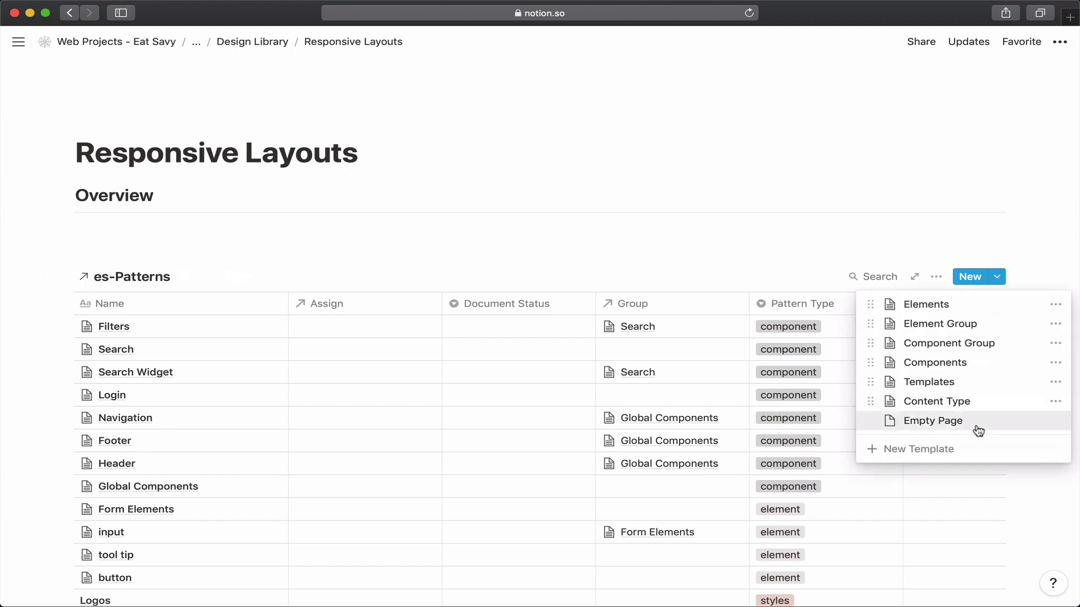
click(964, 450)
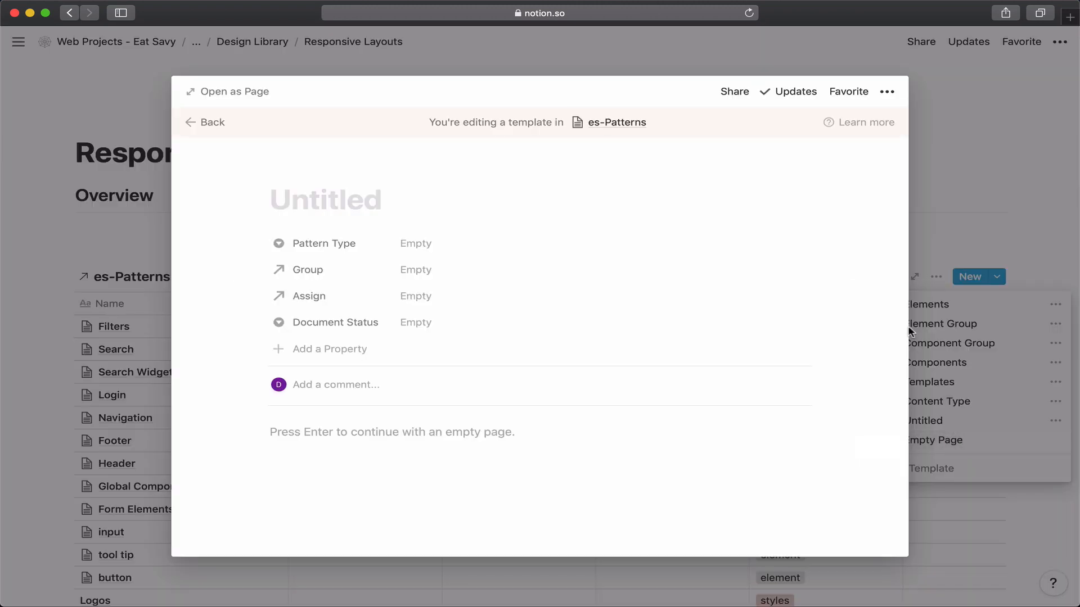
click(978, 127)
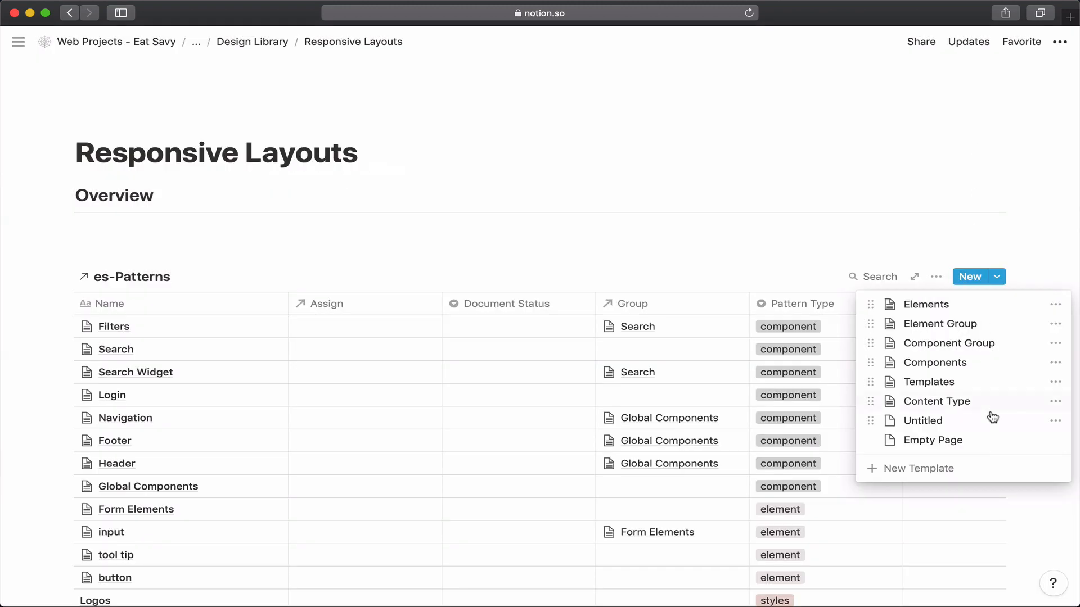
click(967, 470)
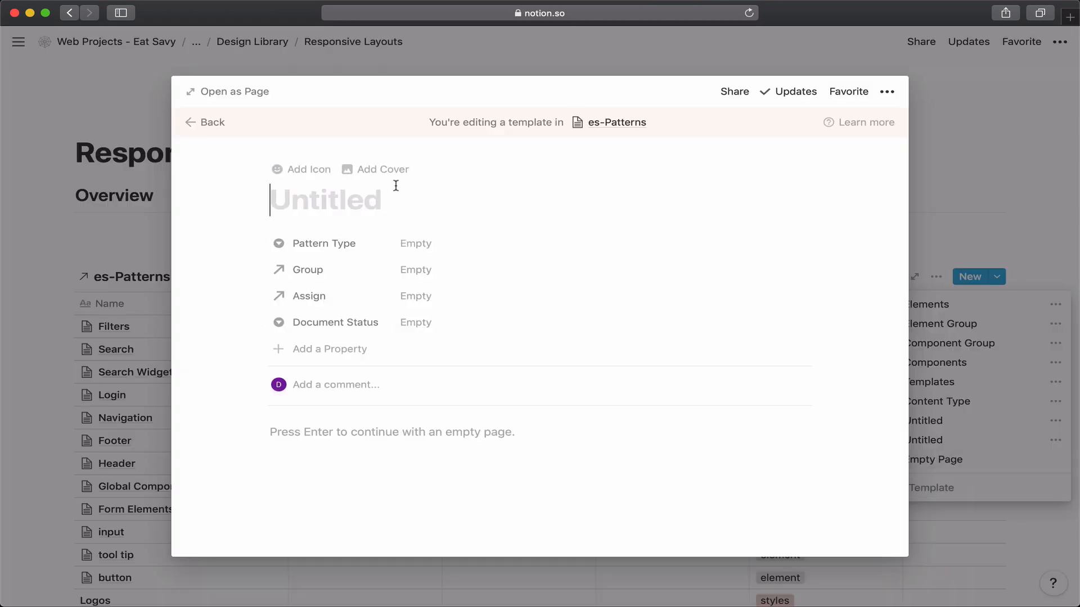
click(385, 209)
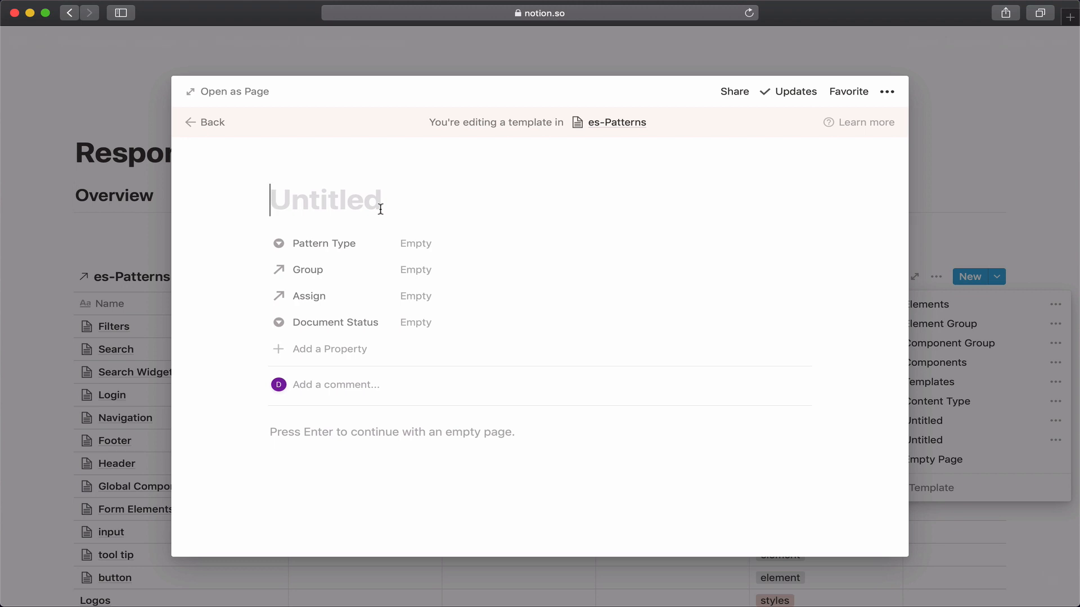
text(Respo)
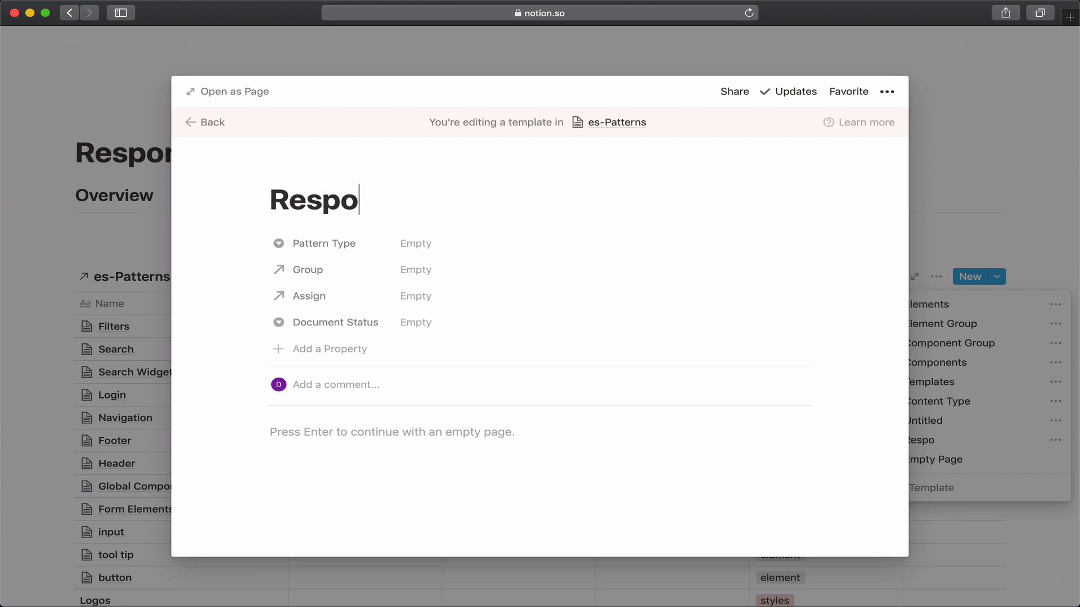
text(nsive)
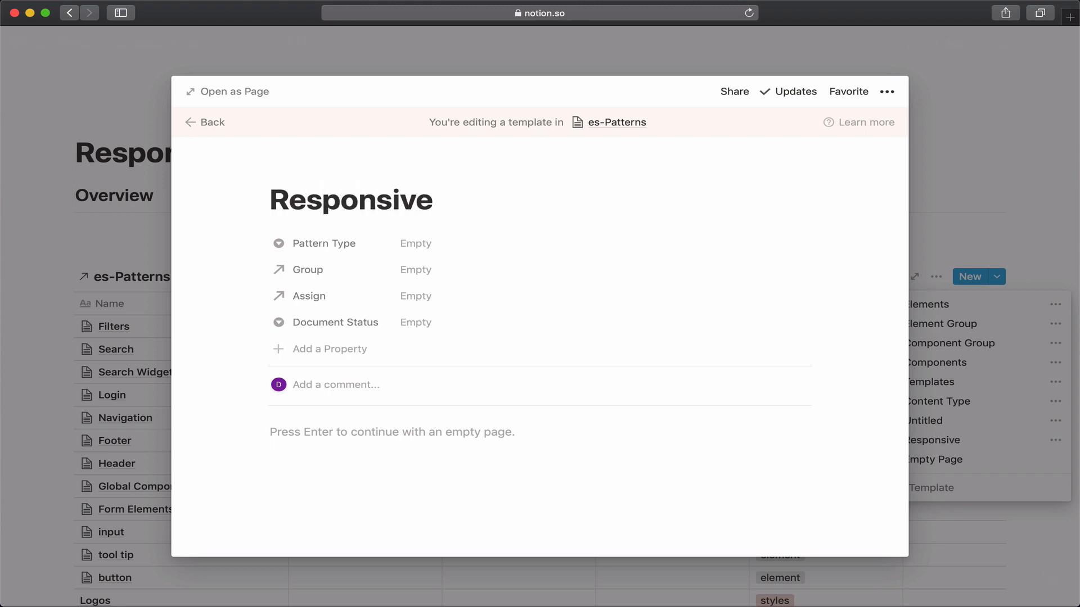
Set the template's Pattern Type to a newly created option "responsive layouts"
click(415, 244)
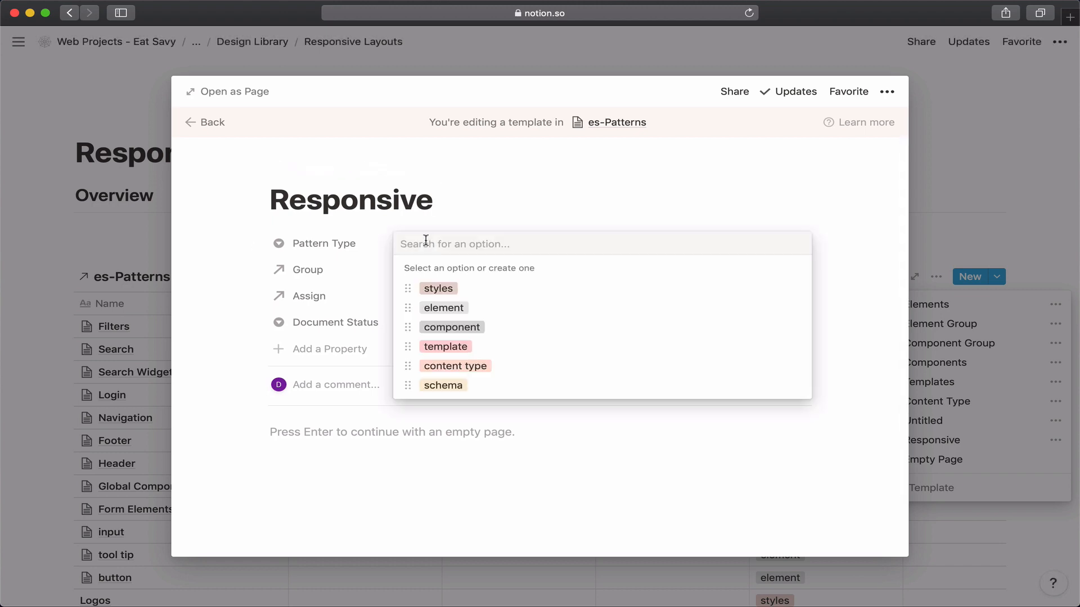
text(respons)
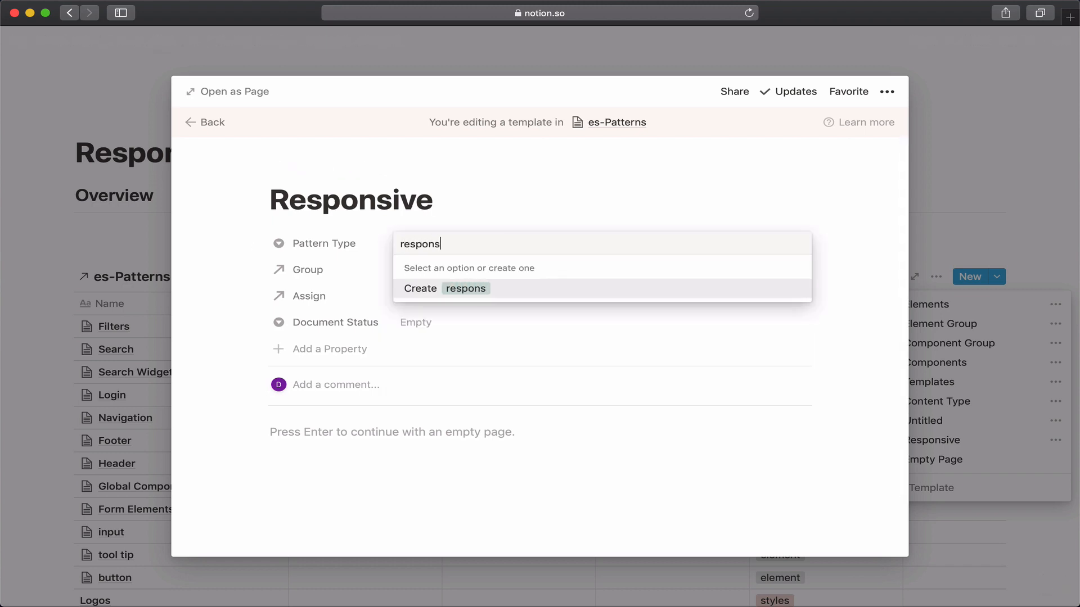
text(ive layouts)
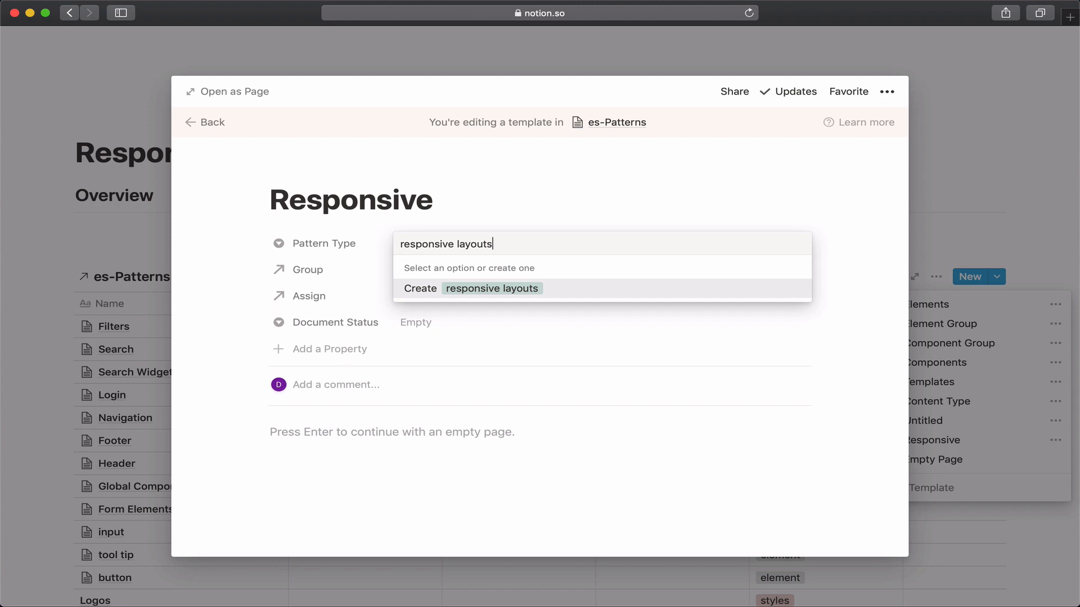
key(Return)
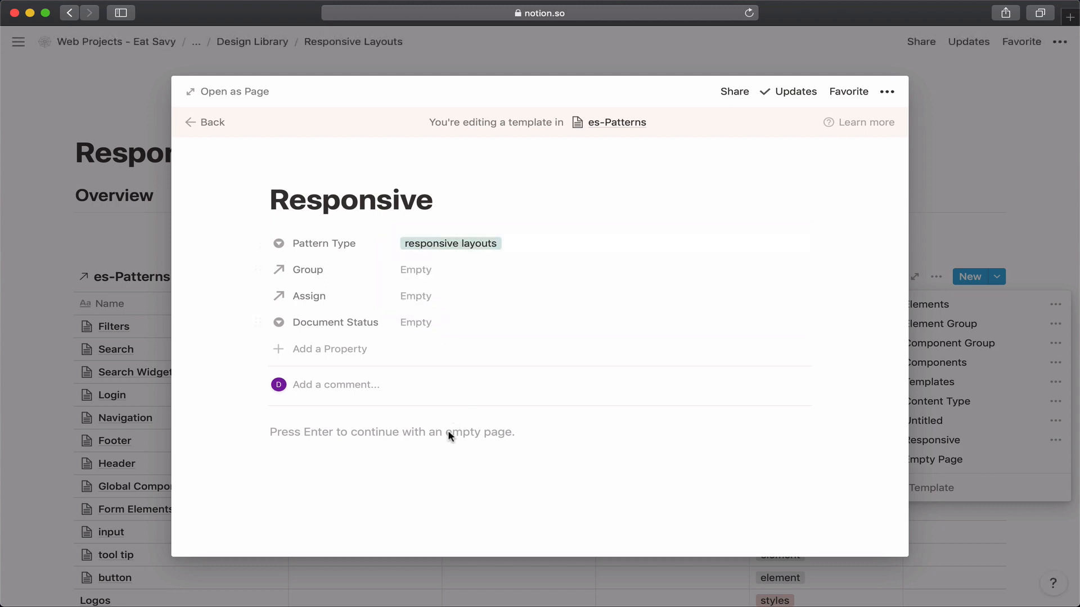
Start the template body with a blank line and the placeholder text "{ Snapshot of layouts}"
click(447, 434)
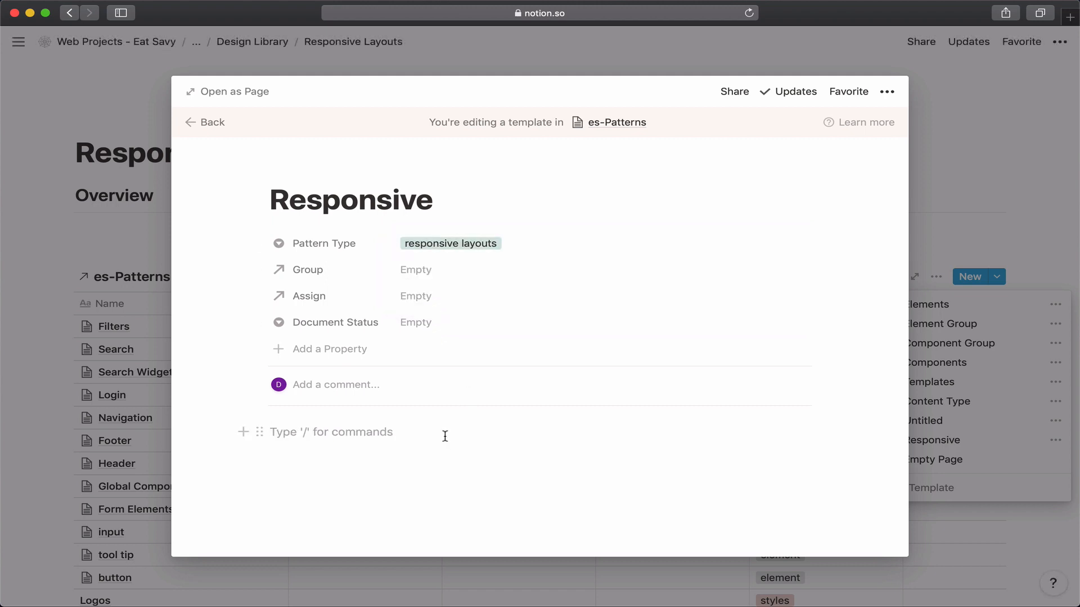
key(Return)
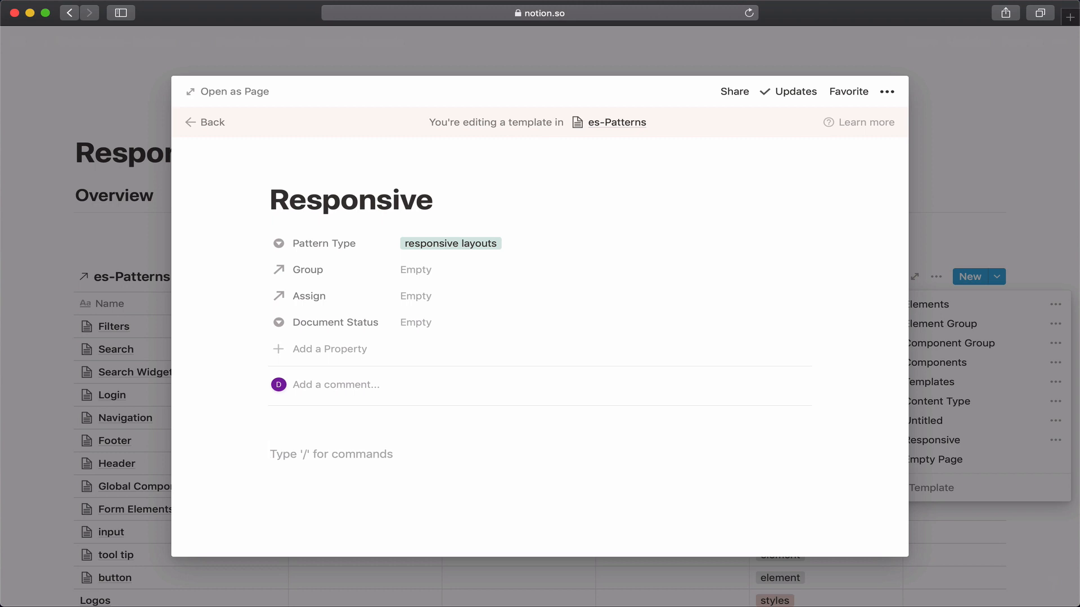
text({ Snap)
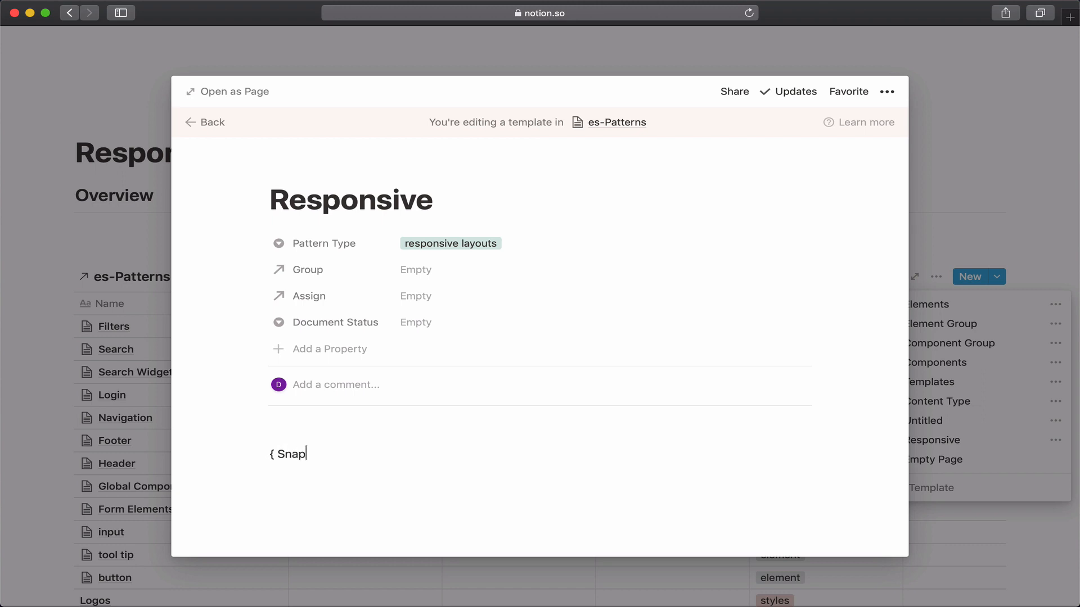
text(shot of layouts})
key(Return)
key(Return)
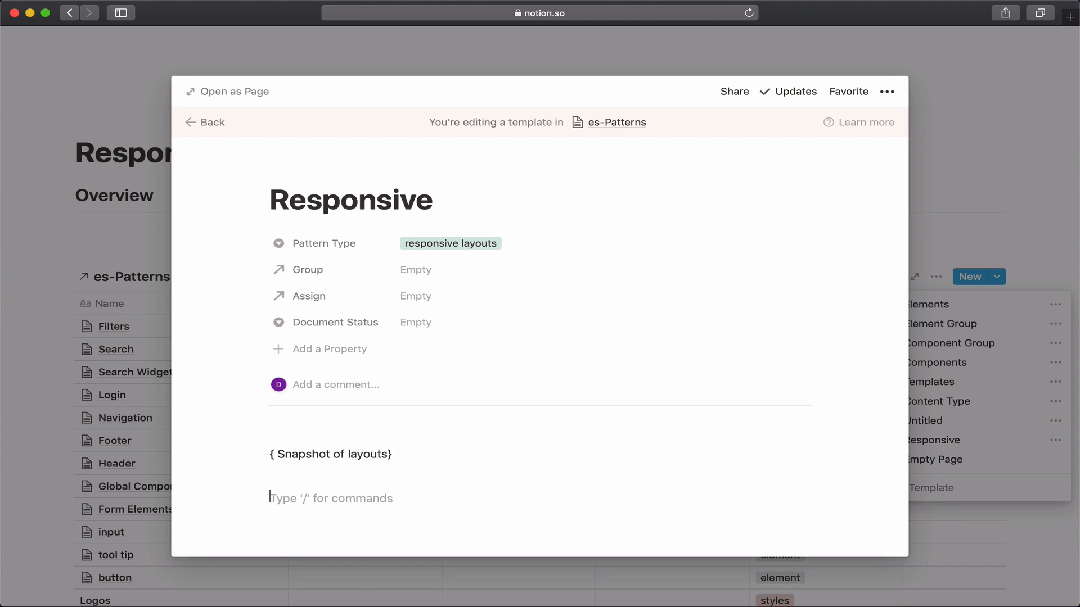
Add a level 3 heading "Regions" below the placeholder, followed by the lines "A- Header", "1-" and "B- Footer"
text(### )
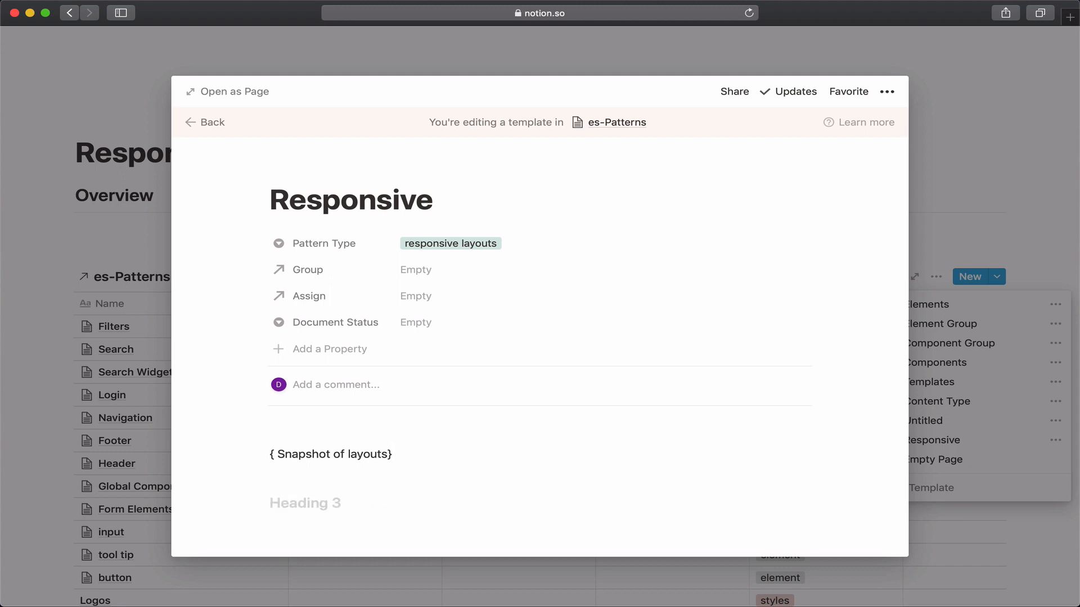
text(Regions)
key(Return)
text(A)
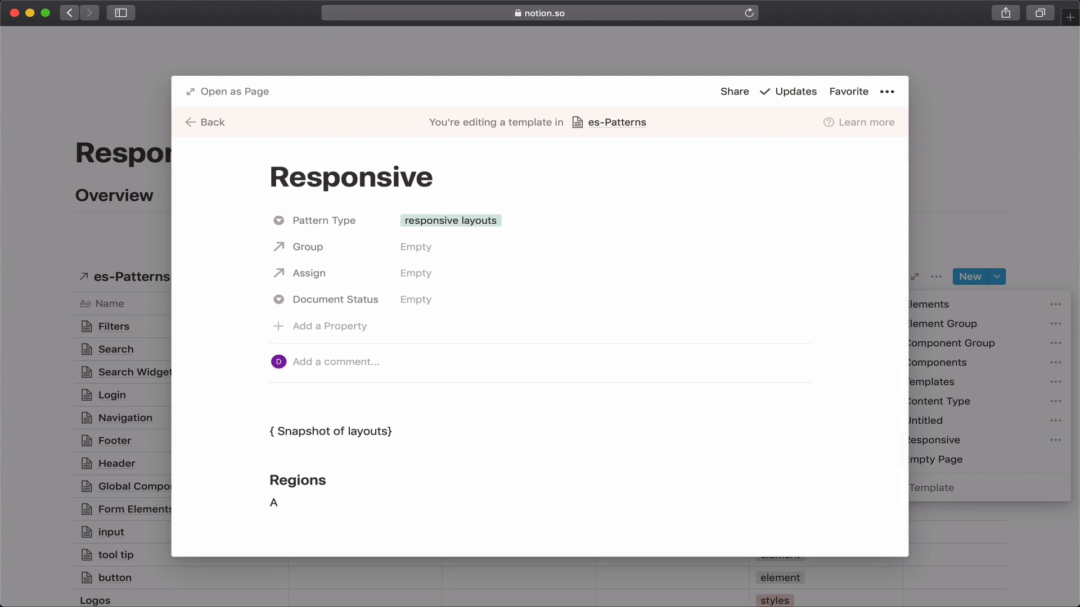
text(- Header)
key(Return)
text(1)
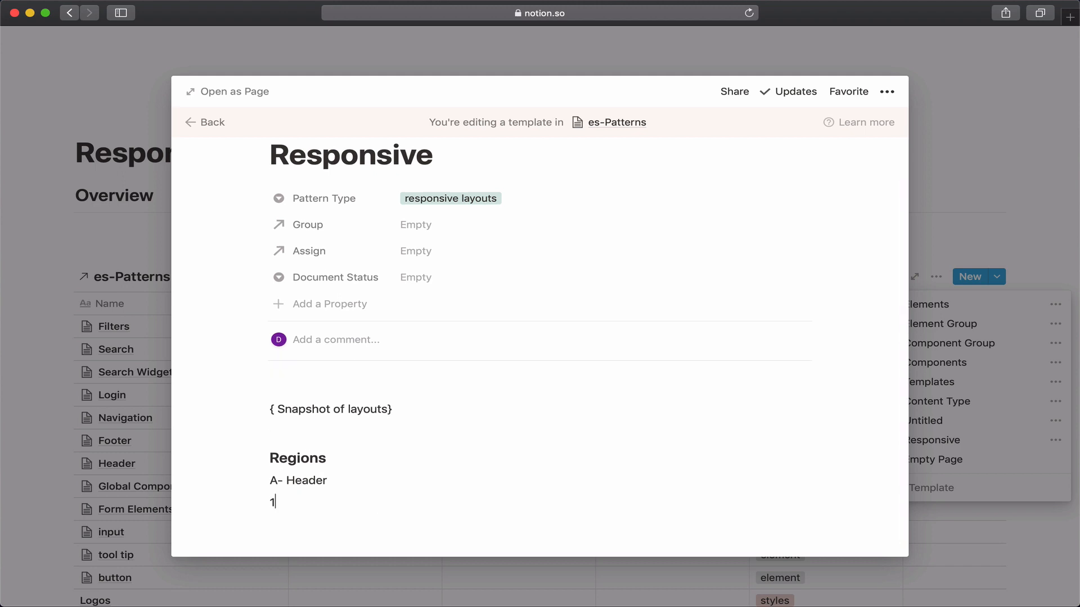
text(-)
key(Return)
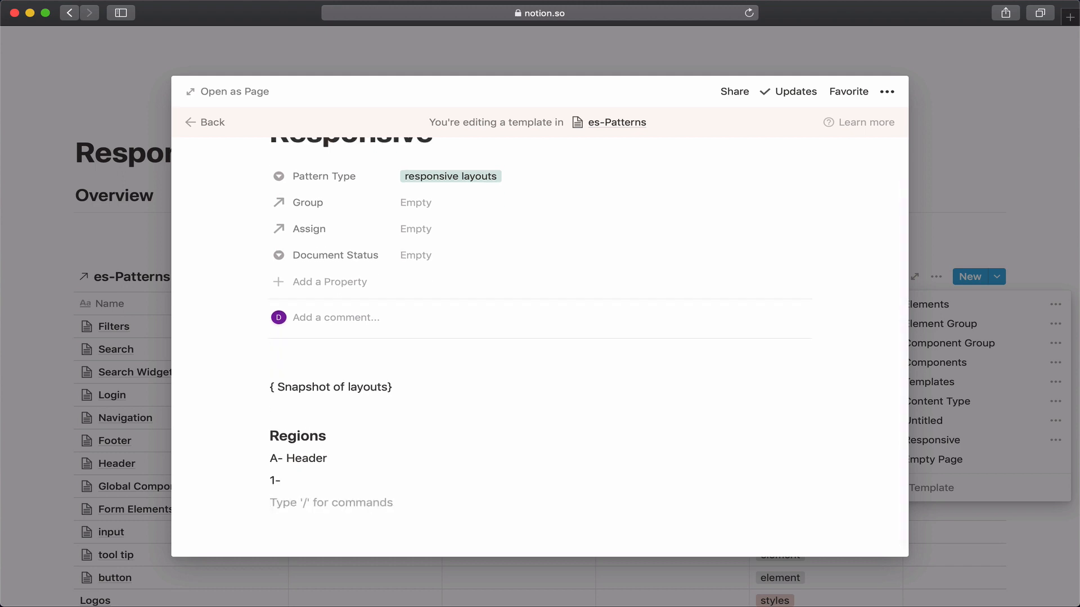
text(B)
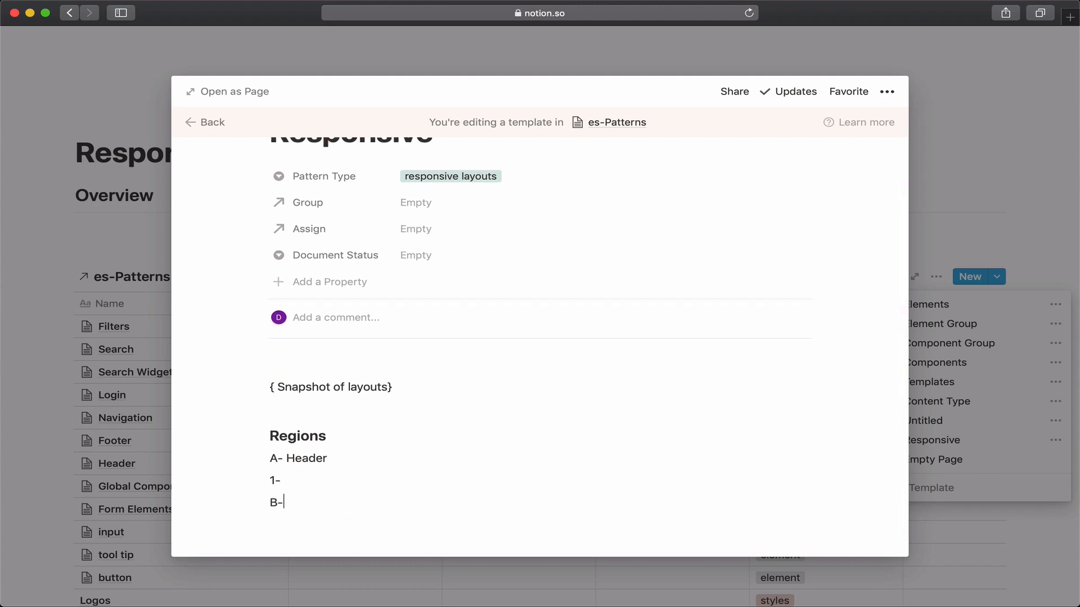
text(- Footer)
key(Return)
key(Return)
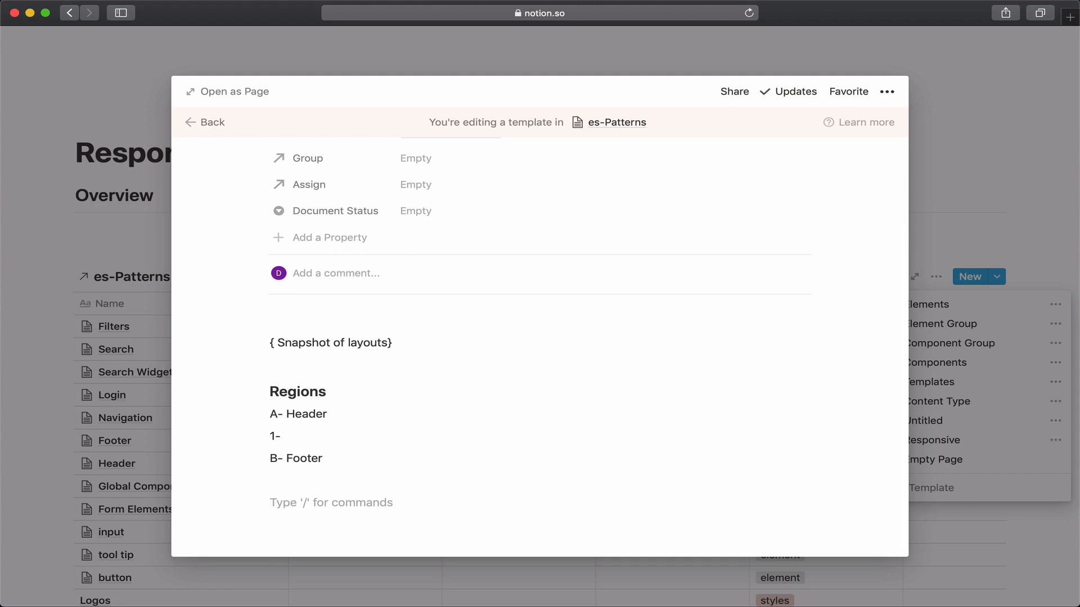
Add a level 3 heading "Template Grid" below the regions, with the line "Region 1 = 100% of all breakpoints" under it
text(###)
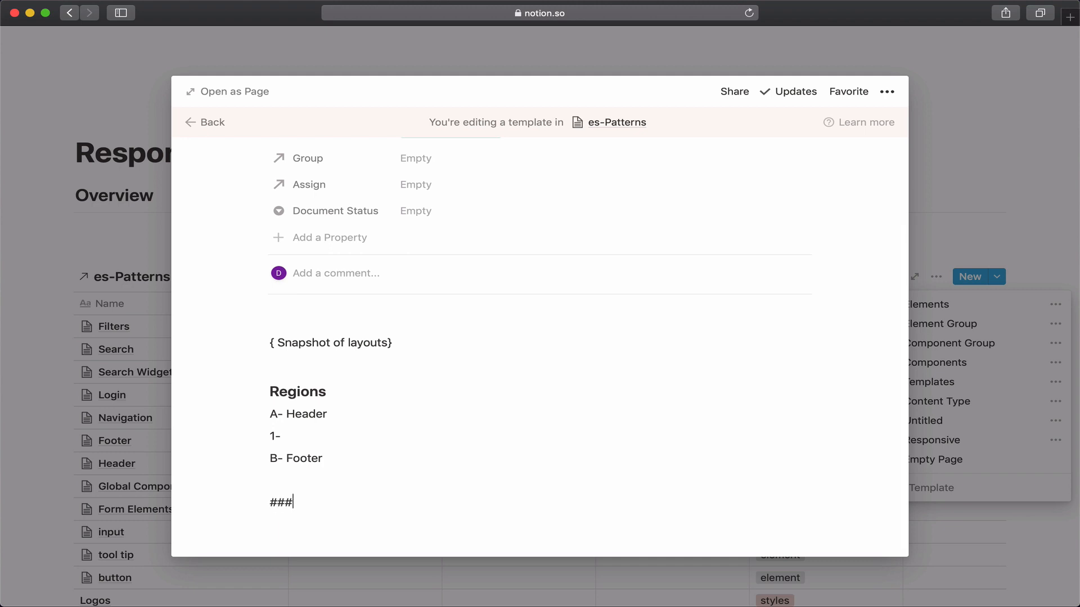
text( Template Grid)
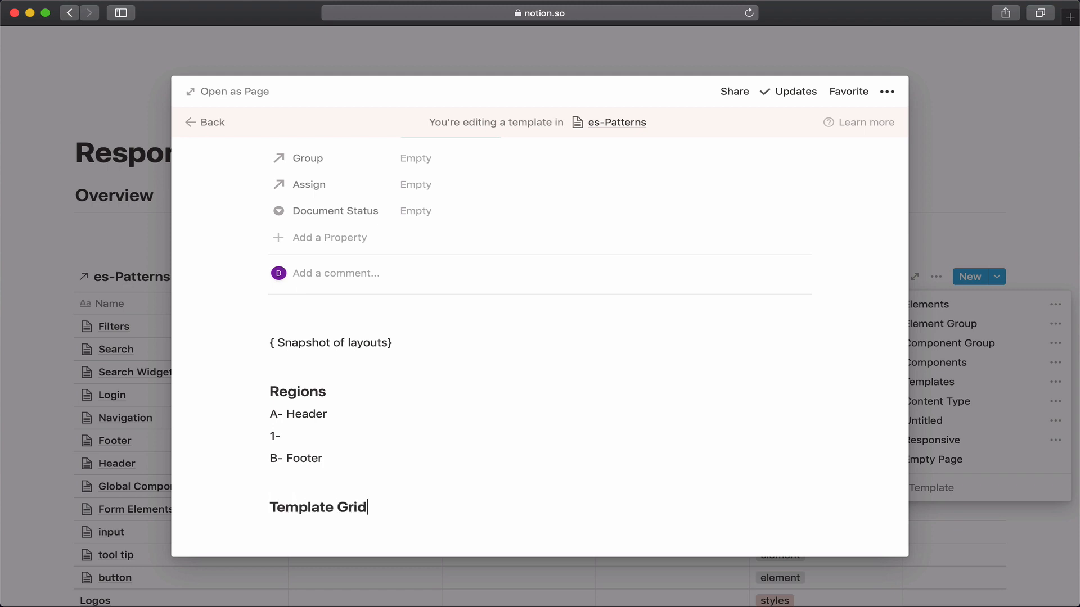
key(Return)
text(Re)
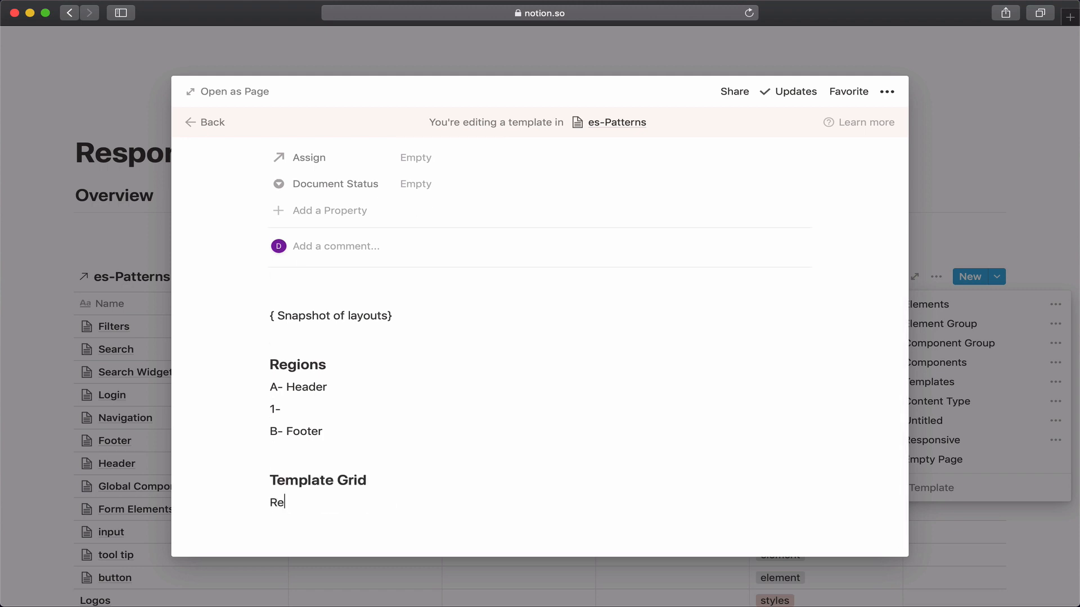
text(gion 1 = 1-)
key(BackSpace)
text(00% of all )
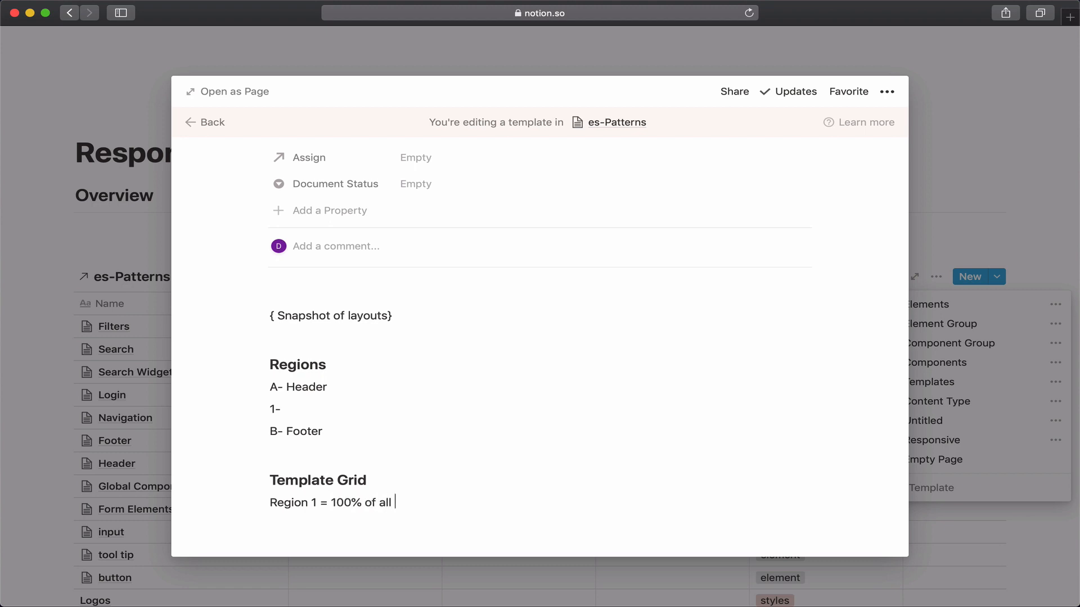
text(breakpoints)
key(Return)
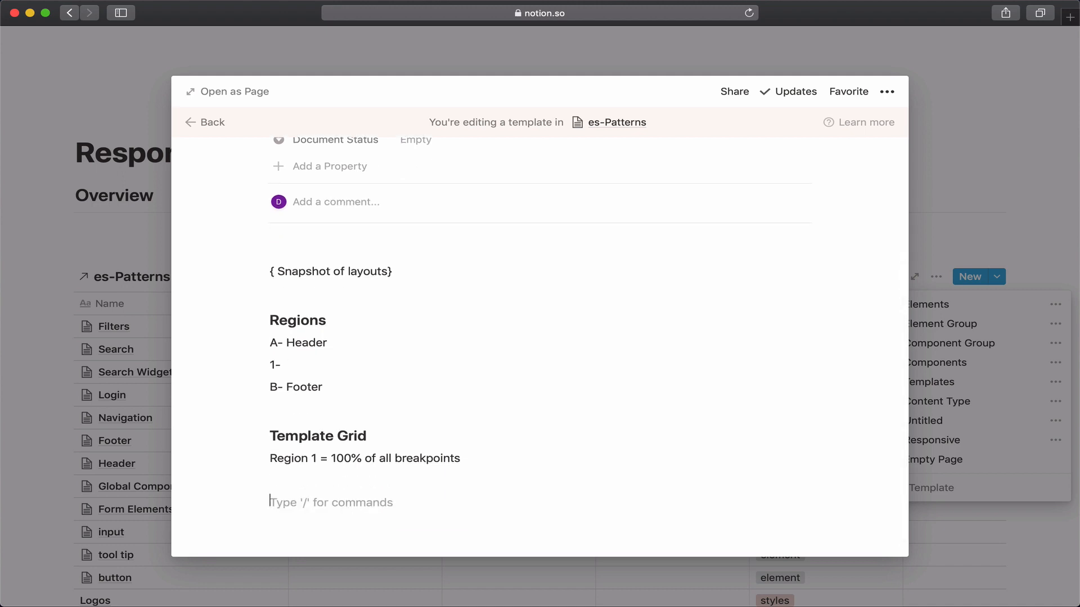
Add a level 3 heading "Pages that use this template" at the end of the template and close the template editor
text(#)
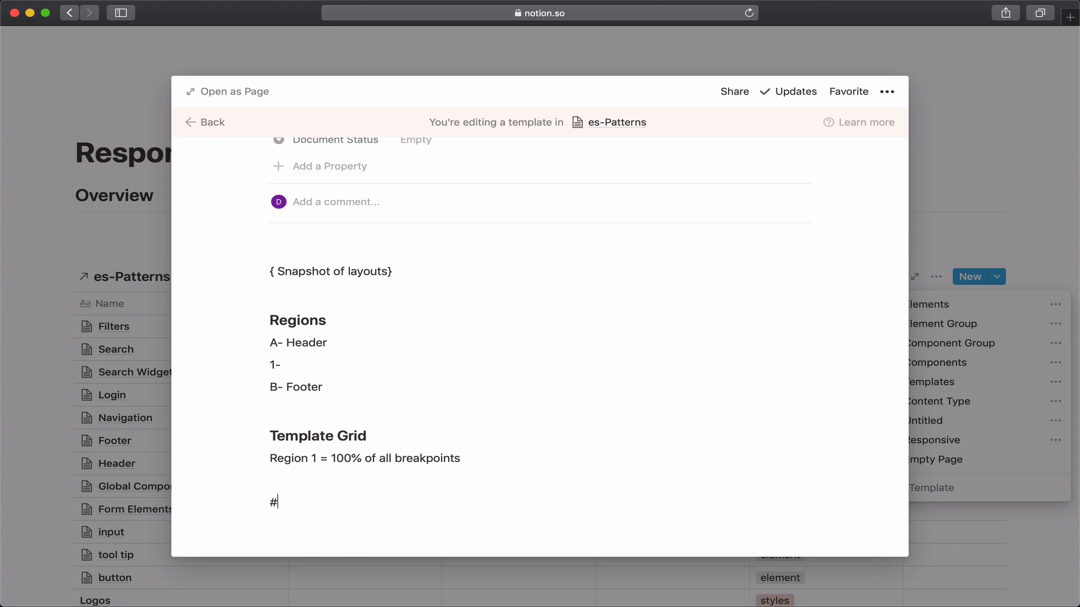
text(##p)
key(space)
text(Pages that use thi)
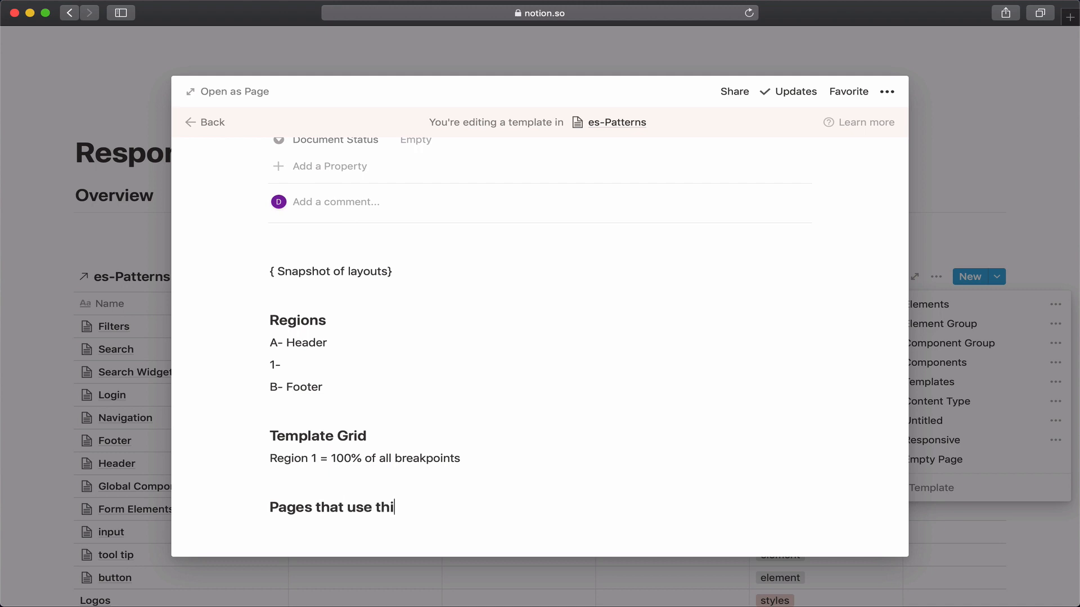
text(s template)
click(531, 410)
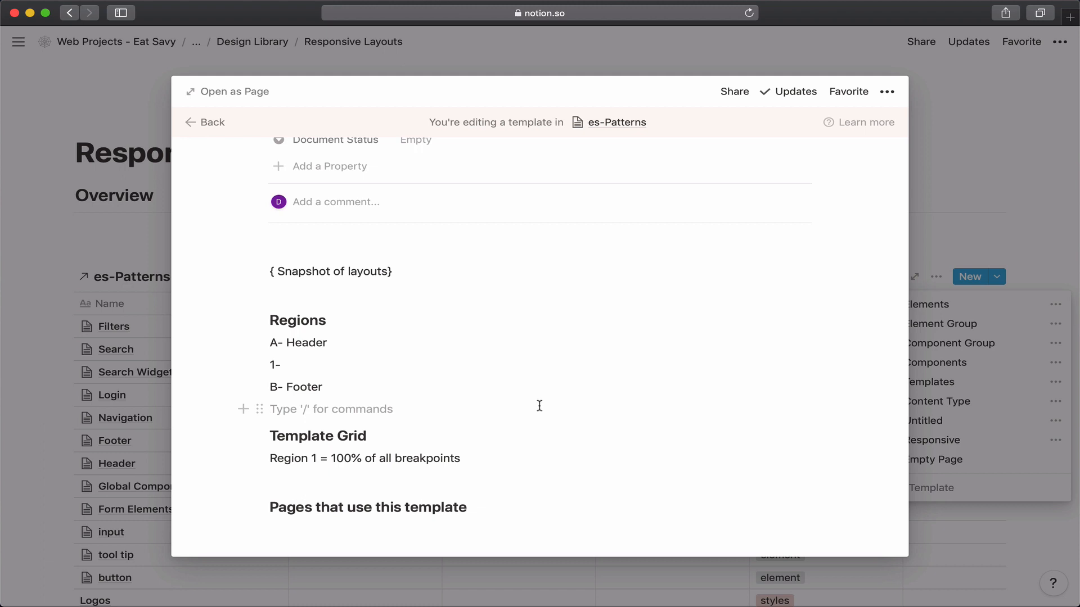
scroll(539, 406, down, 1)
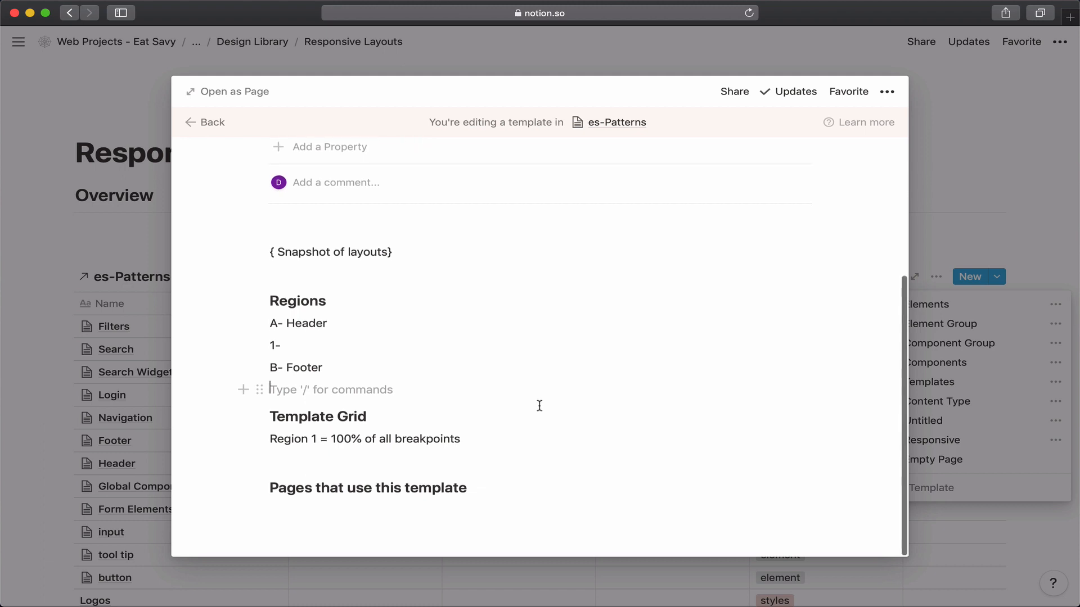
click(52, 363)
click(411, 219)
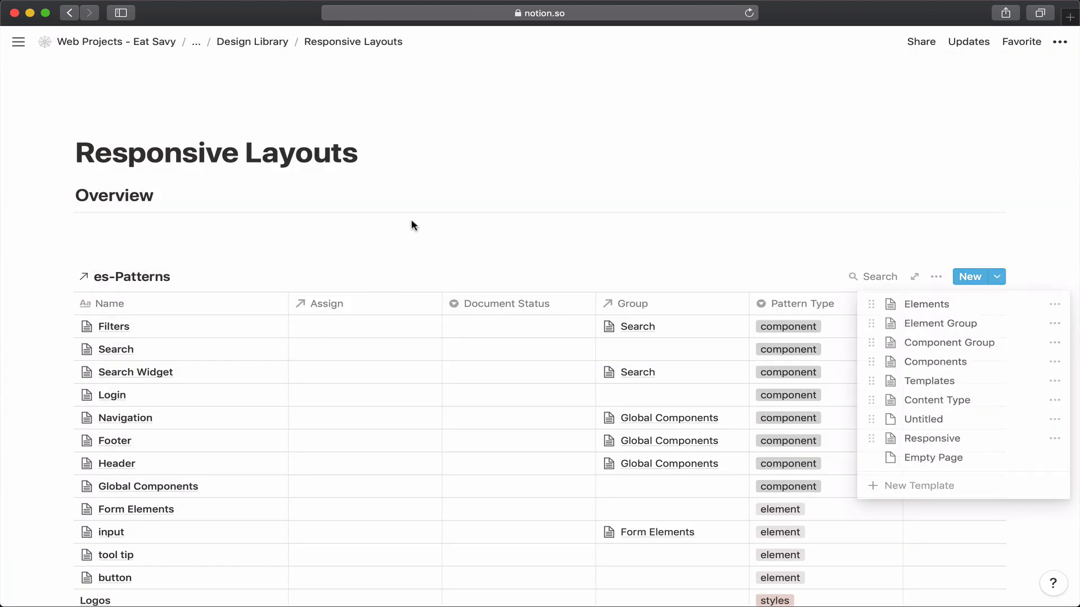
Add a row named "Search Page" at the end of the es-Patterns table
scroll(194, 491, down, 5)
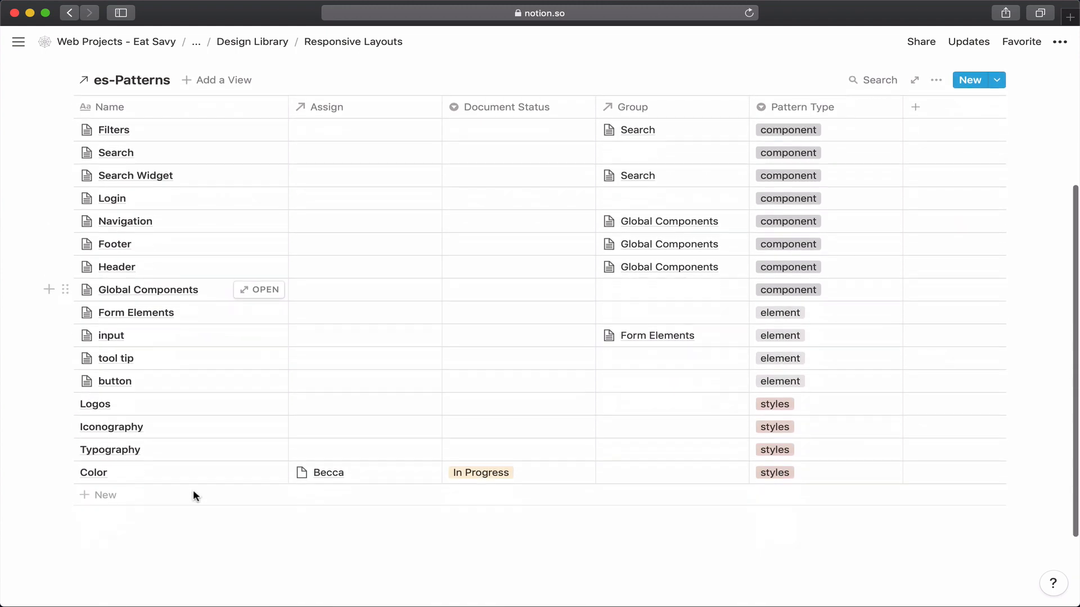
scroll(193, 449, down, 3)
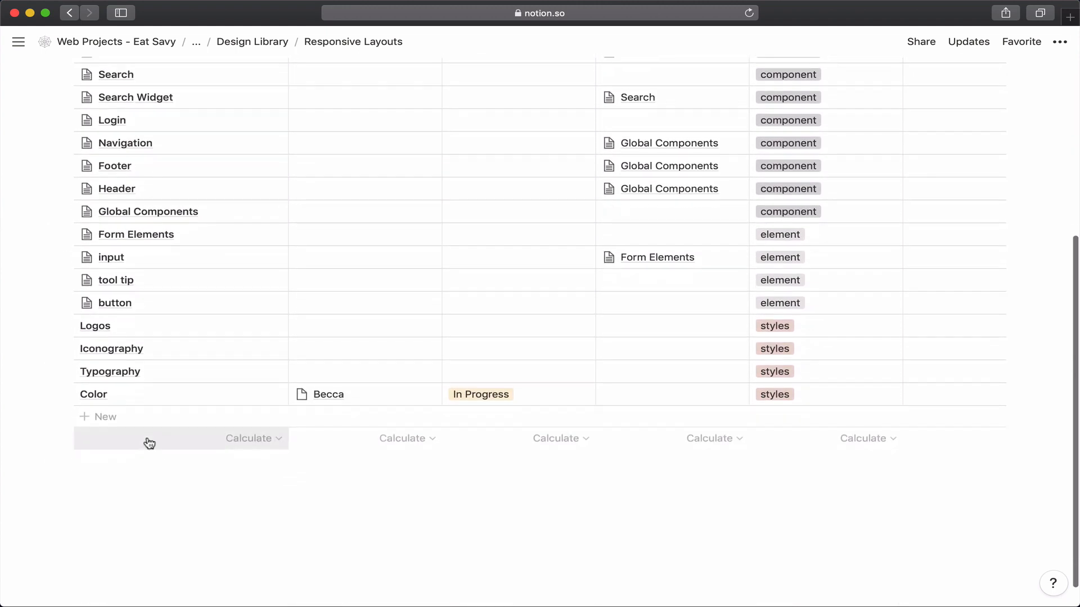
click(131, 416)
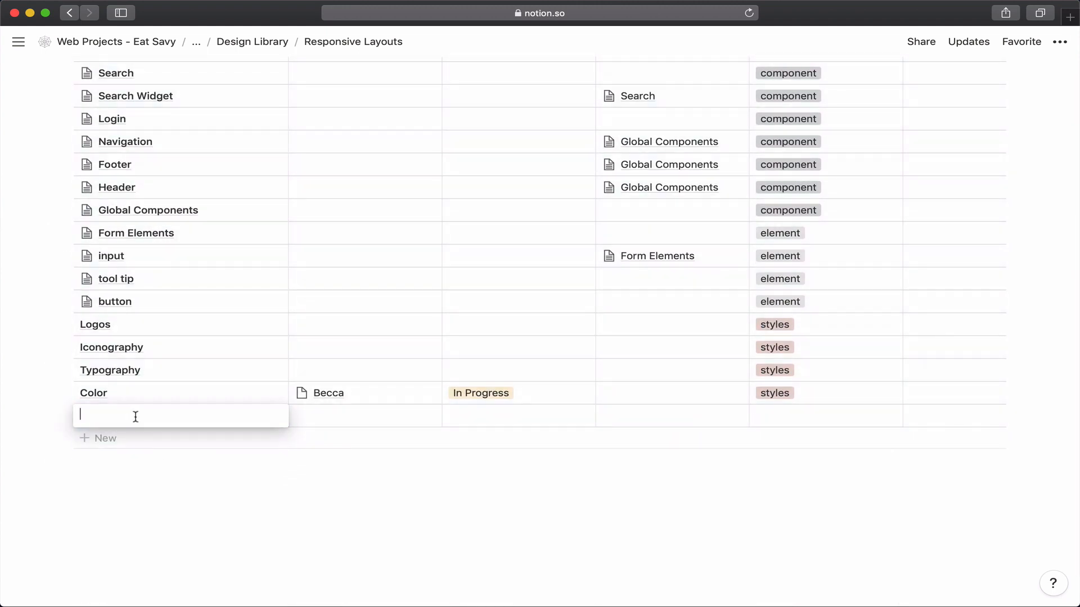
text(Search P)
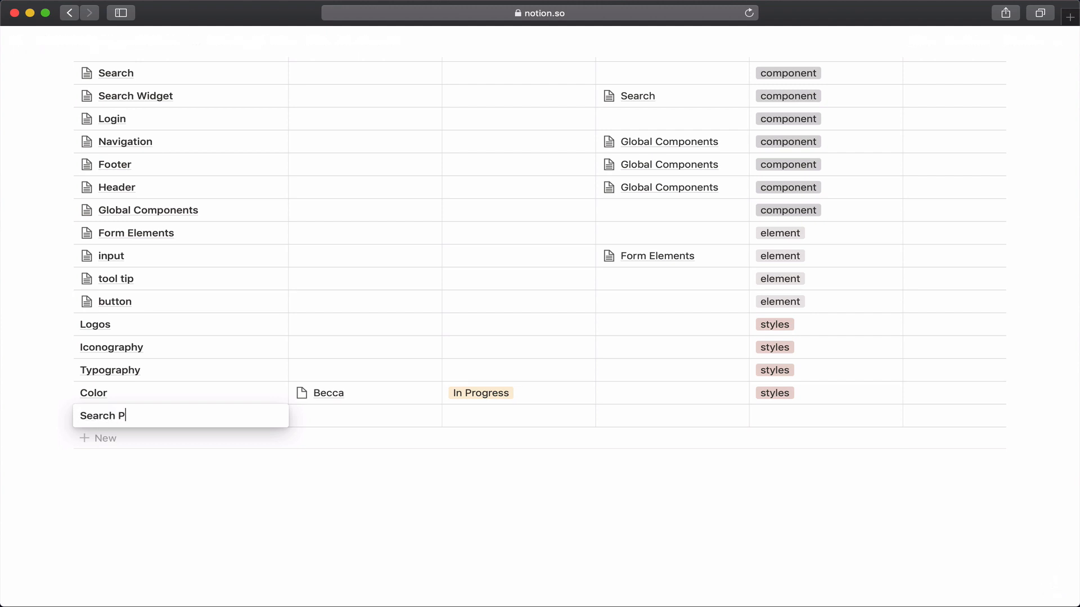
text(ag)
key(BackSpace)
text(age)
key(Tab)
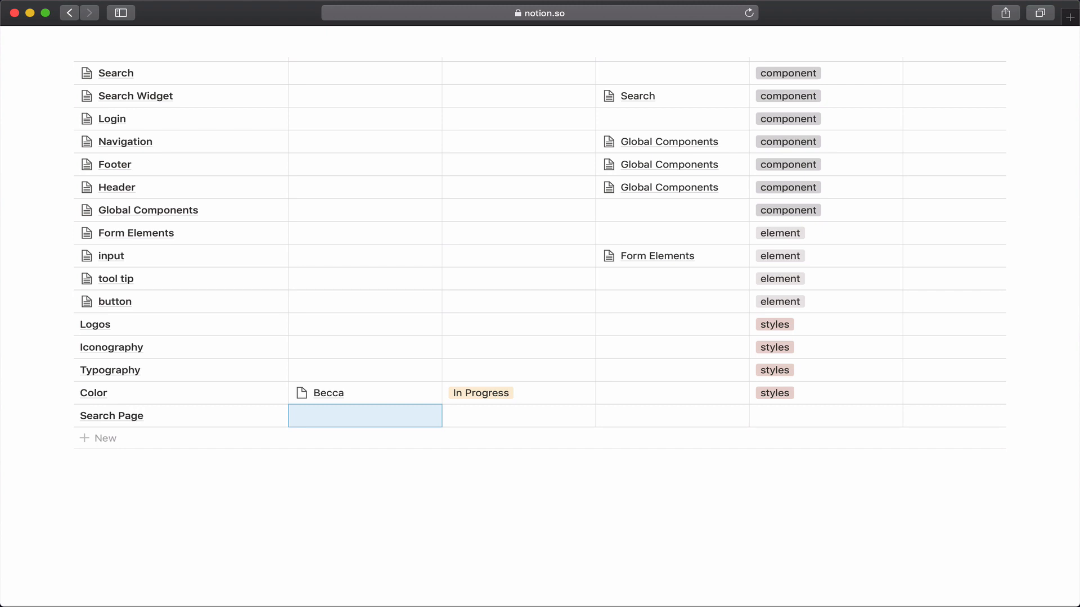
click(246, 417)
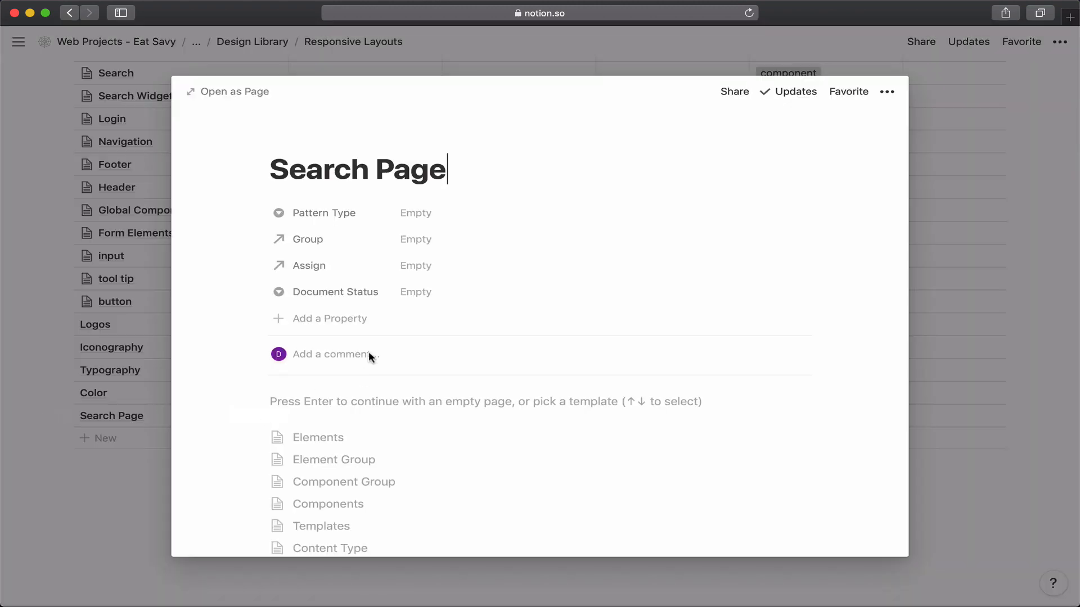
click(441, 240)
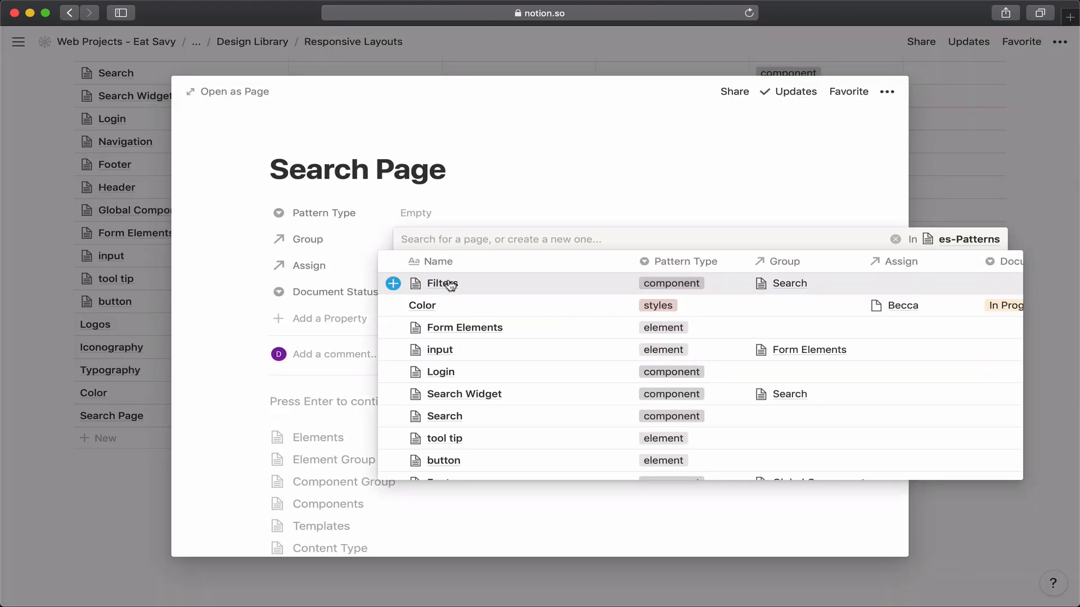
scroll(456, 351, down, 3)
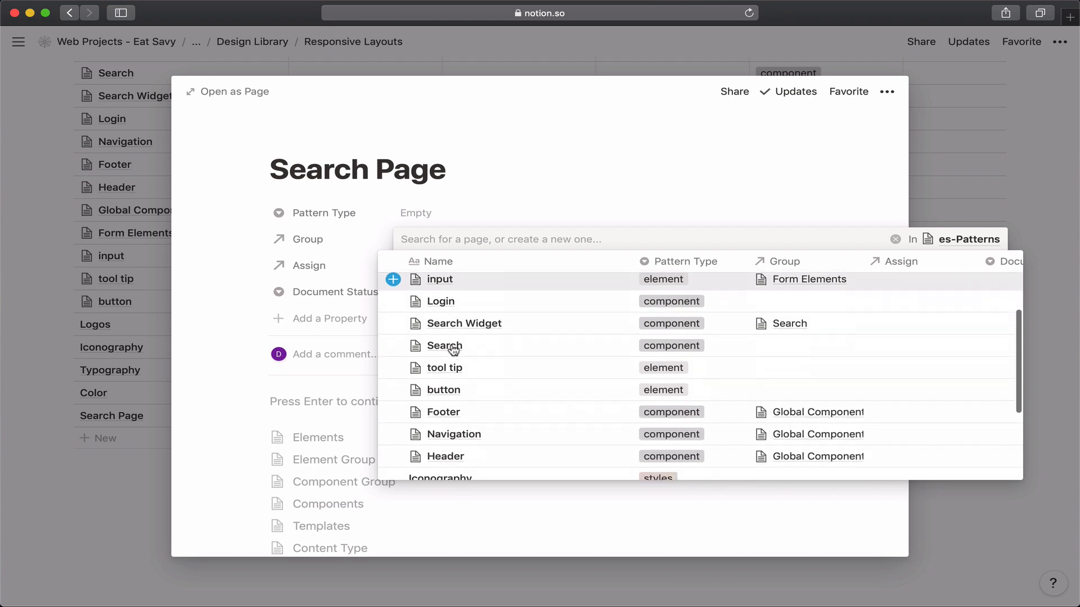
scroll(454, 349, down, 5)
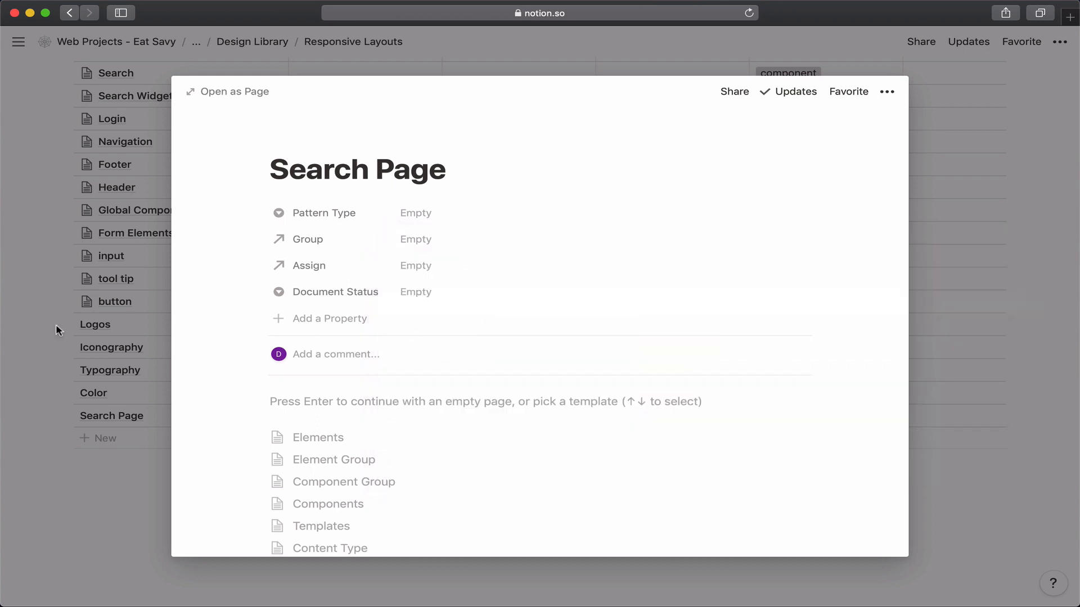
click(38, 332)
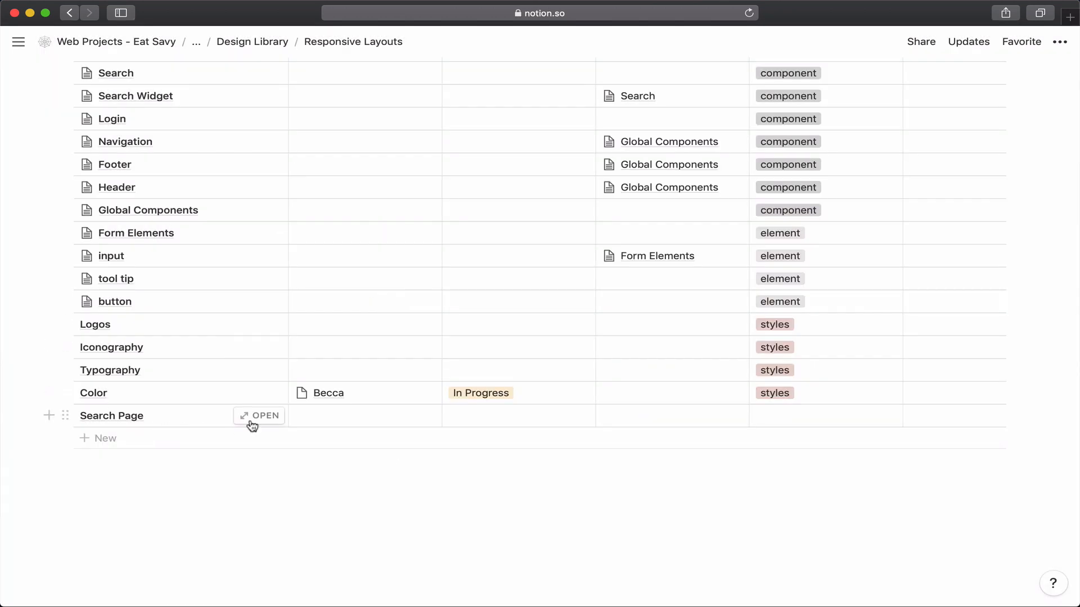
Rename the "Search Page" row to "Home Page"
click(220, 417)
drag(164, 417, 63, 416)
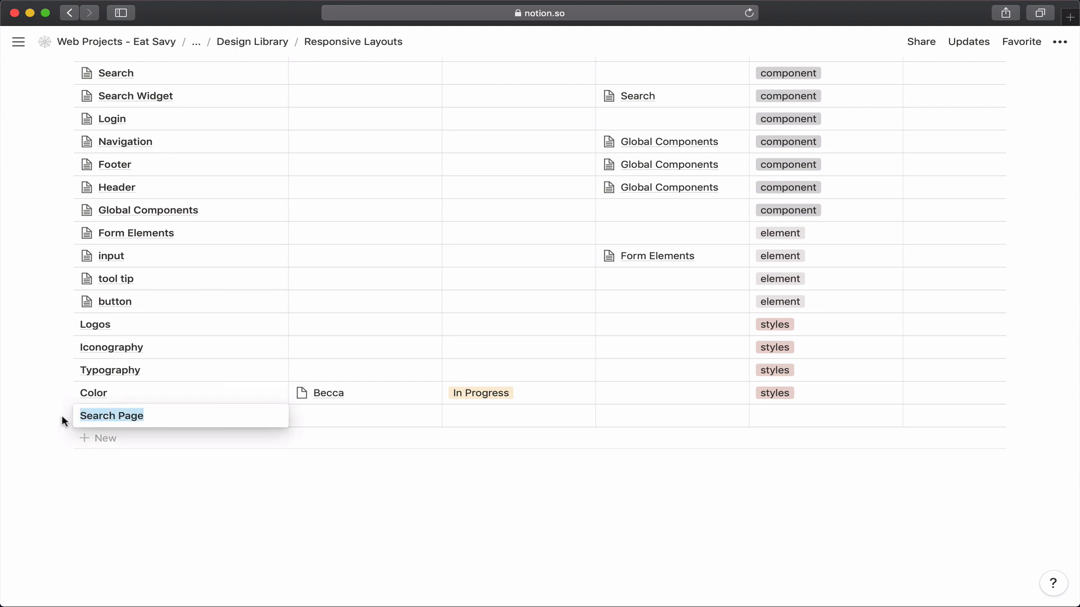
text(Home Pagte)
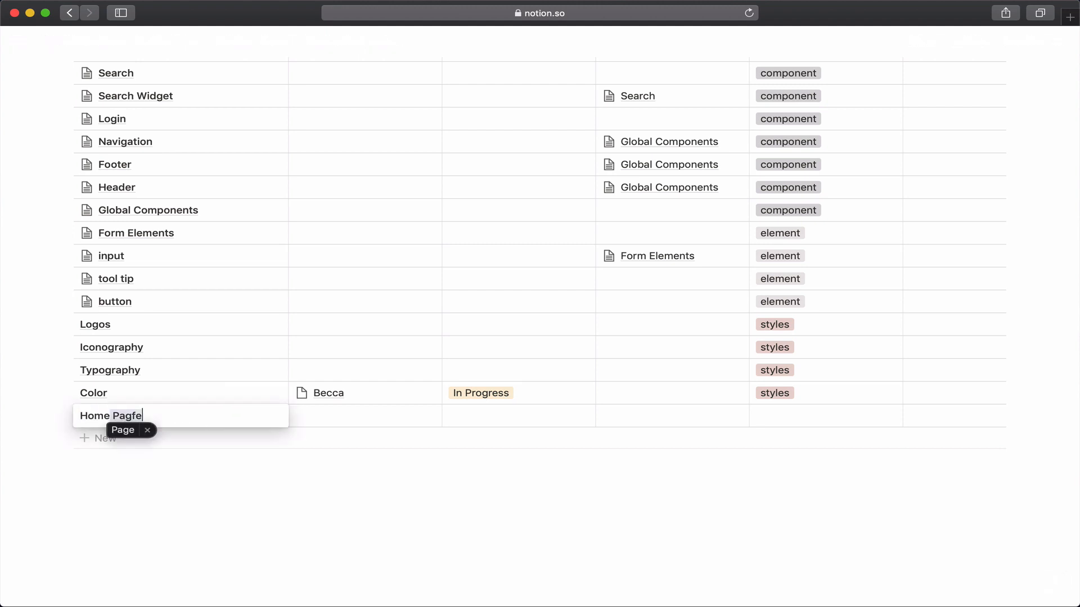
key(BackSpace)
key(BackSpace)
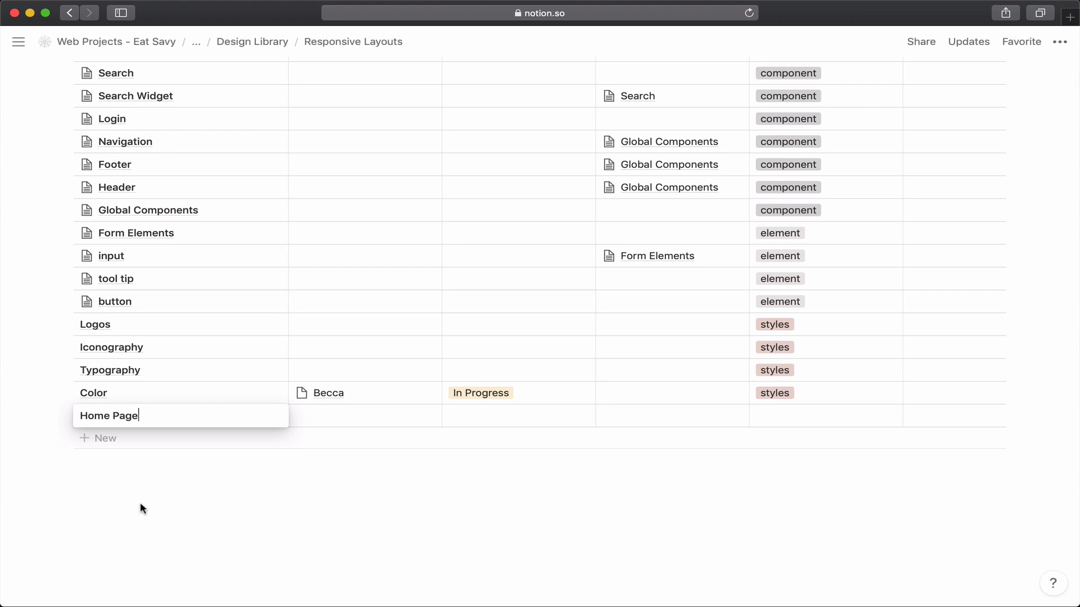
key(Escape)
Add a row named "Region 1" below Home Page and apply the Responsive template to its page
click(140, 439)
text(Region 1)
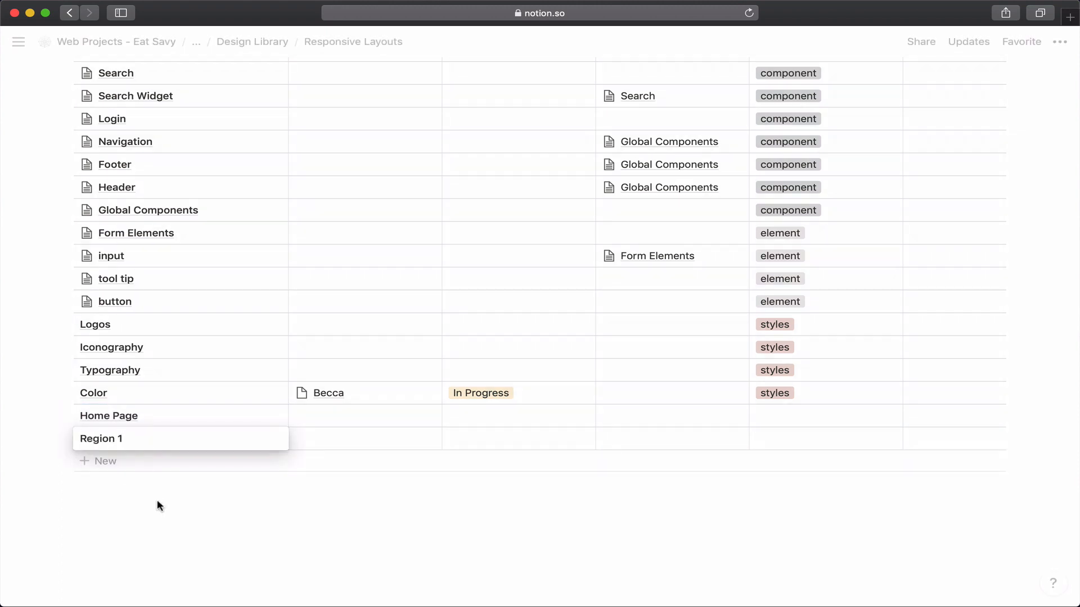
key(Escape)
click(263, 439)
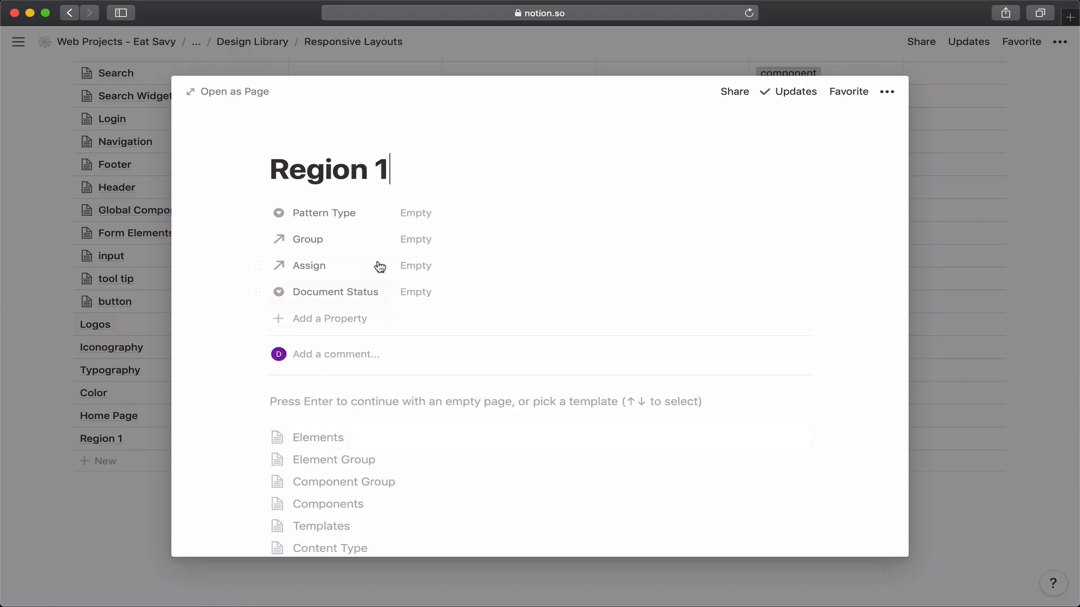
scroll(437, 415, down, 3)
scroll(437, 415, down, 4)
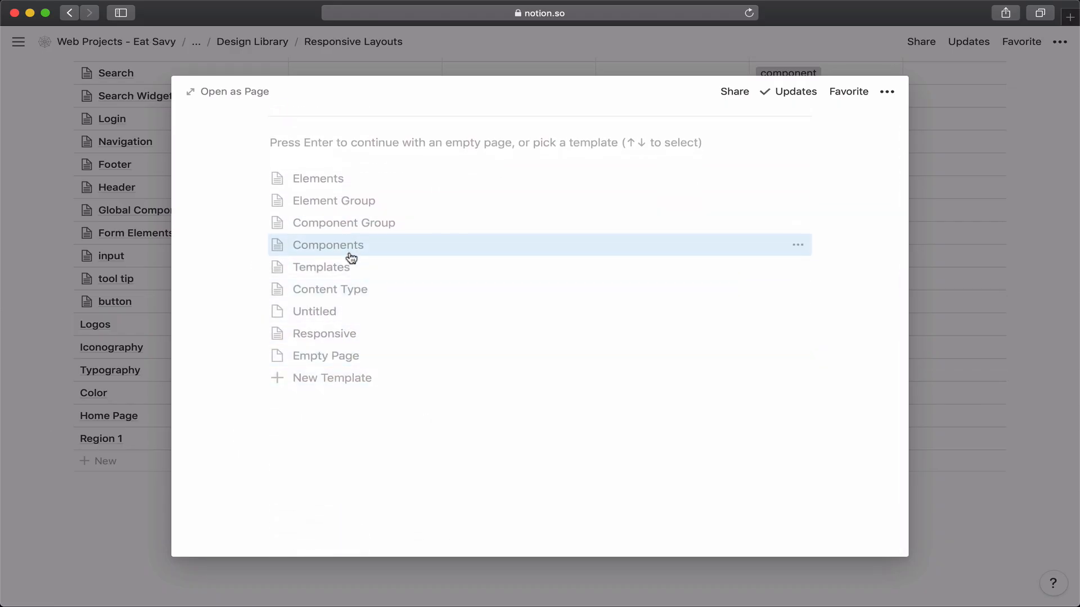
click(334, 334)
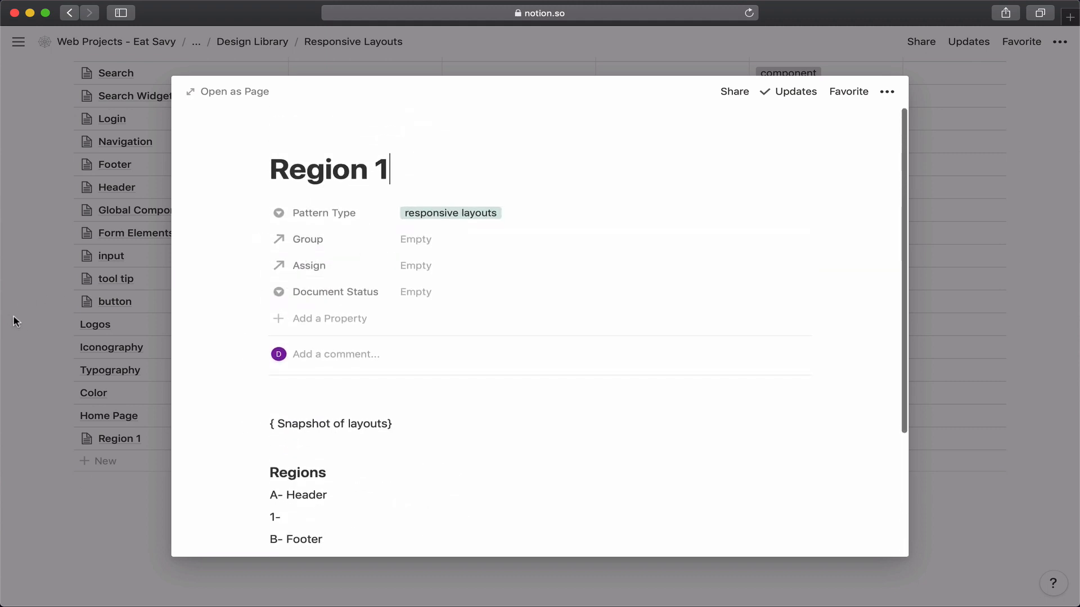
click(39, 321)
Set the Home Page entry's Pattern Type to "template" and link its Group to Region 1
click(260, 414)
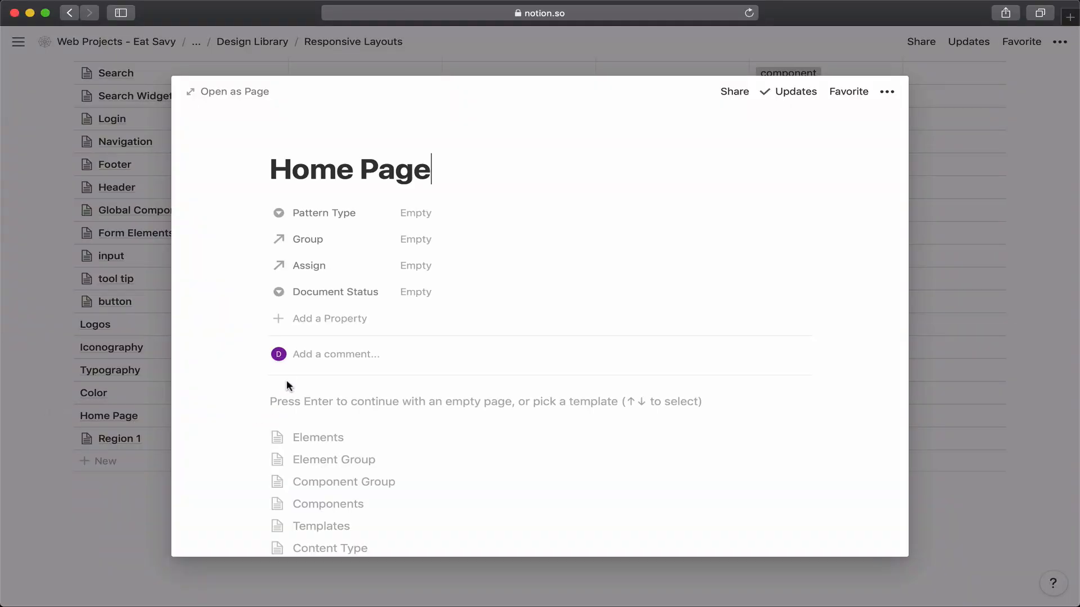
click(412, 215)
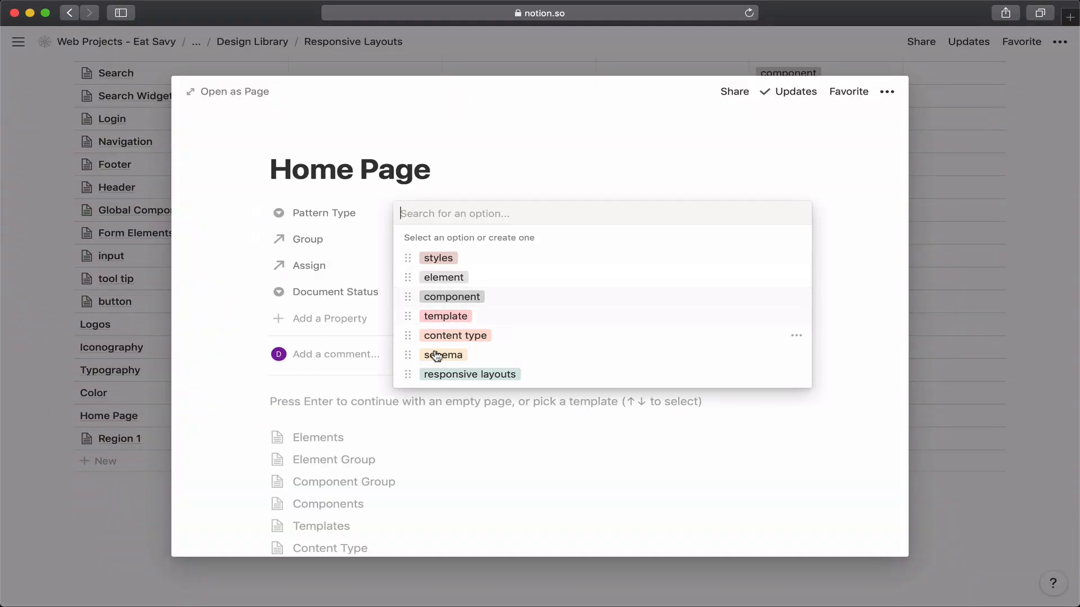
click(431, 316)
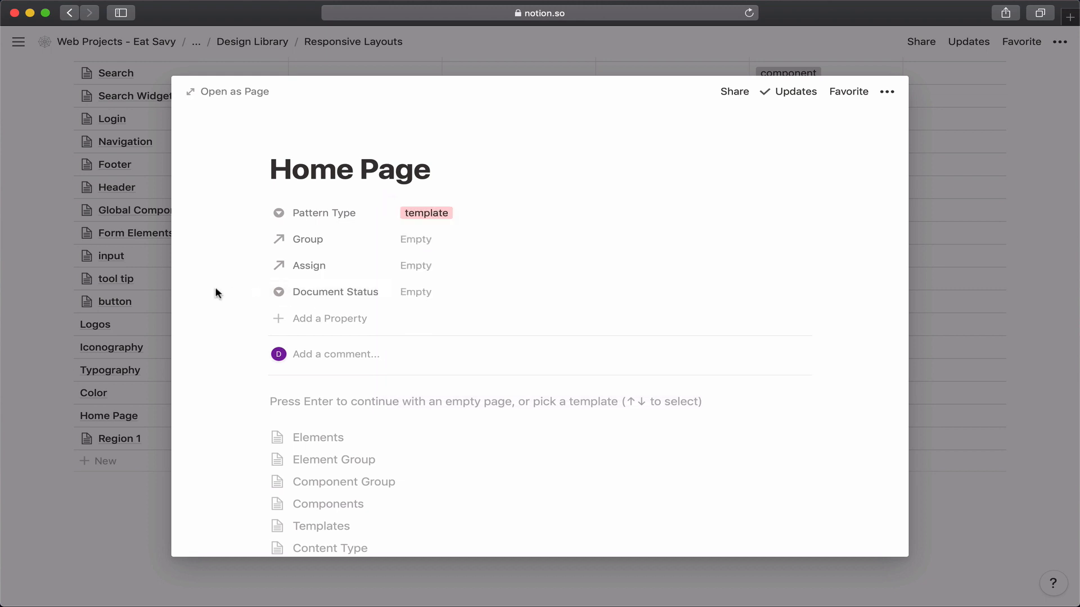
click(403, 240)
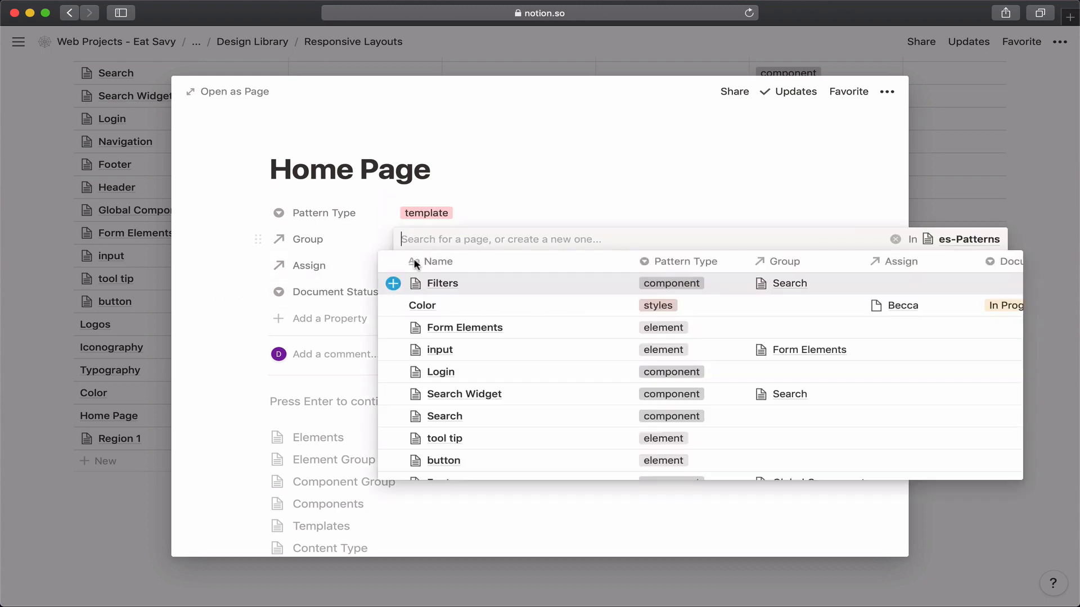
text(reg)
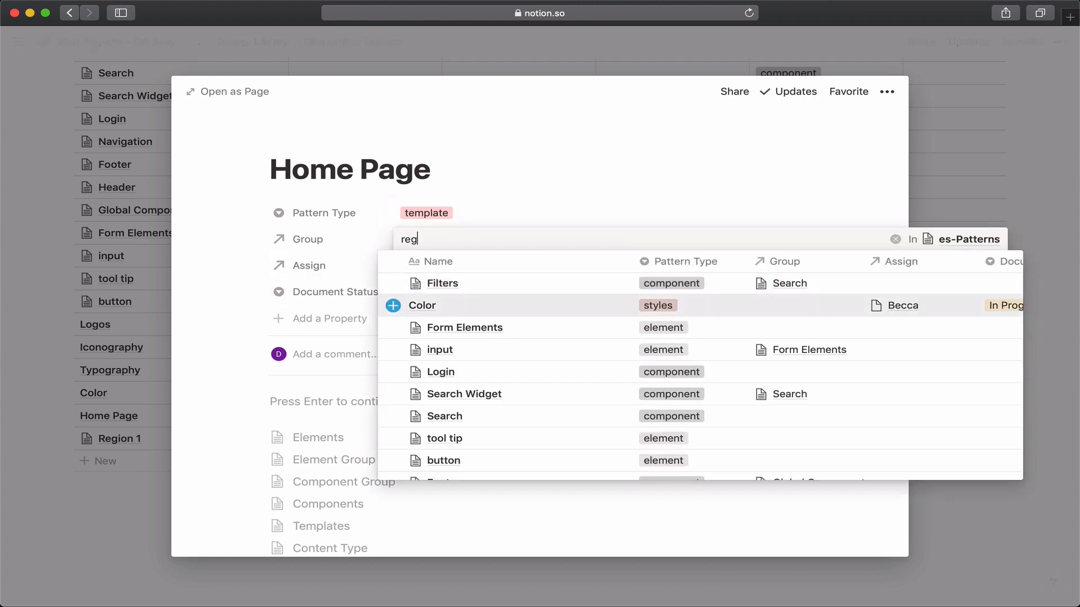
click(393, 284)
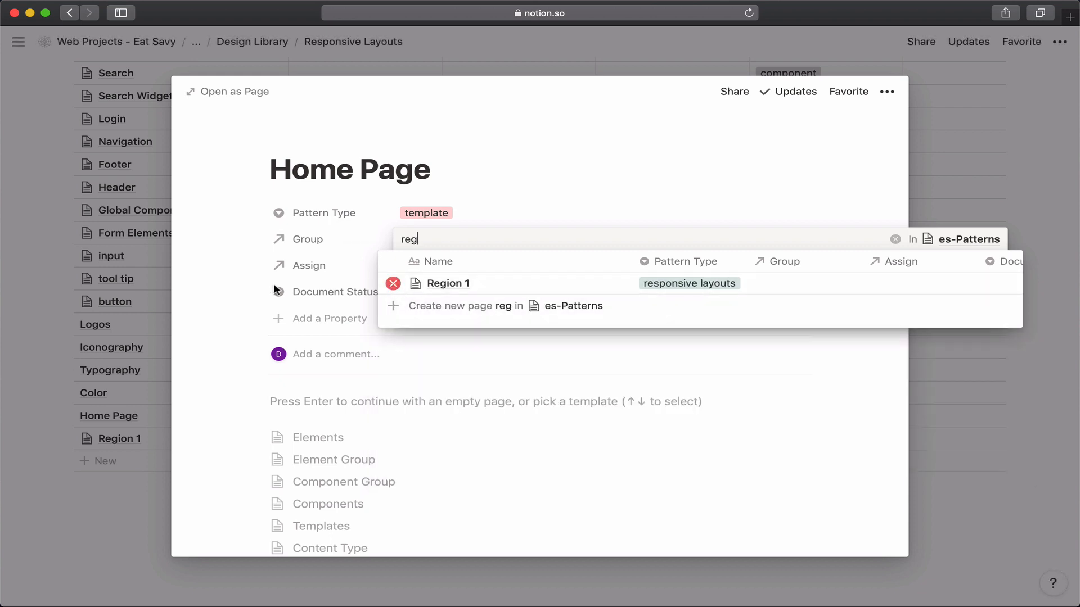
click(221, 285)
click(34, 349)
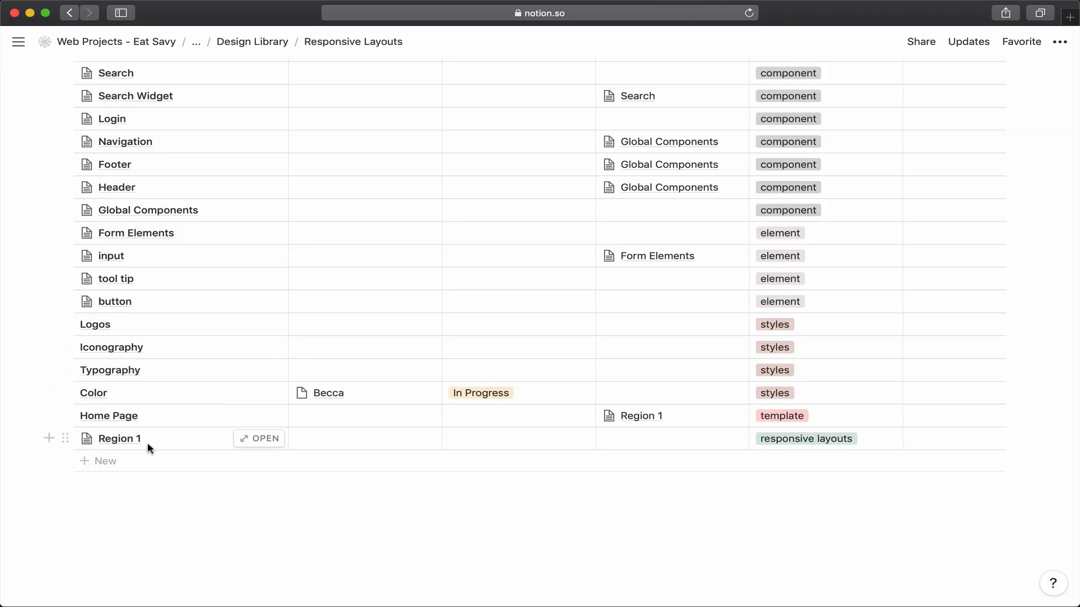
Delete all body content from the Region 1 page and return to the start of the Responsive Layouts page
click(238, 438)
scroll(395, 495, down, 5)
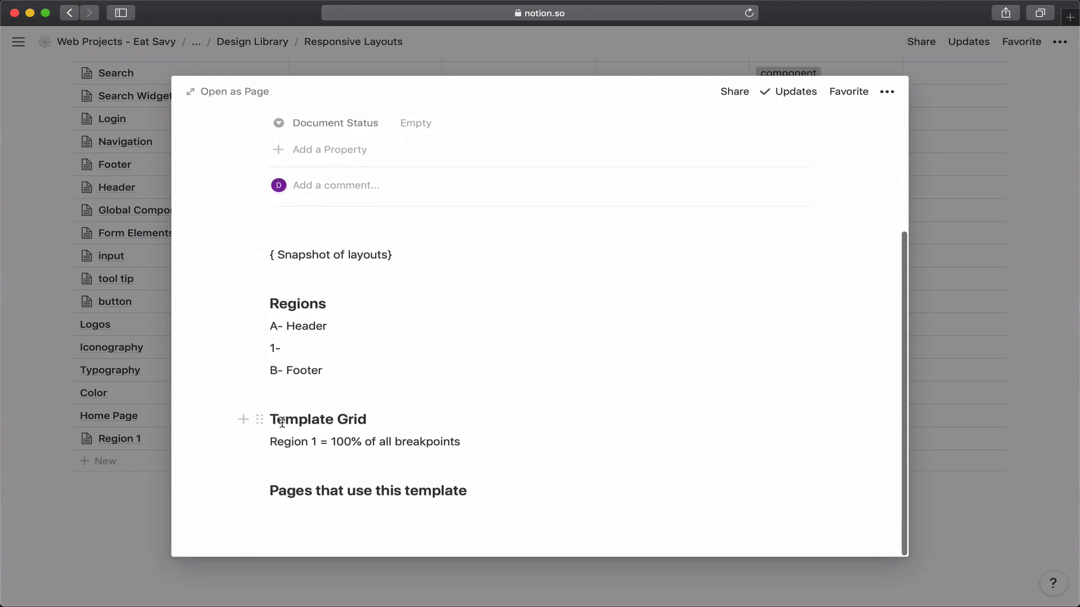
click(378, 512)
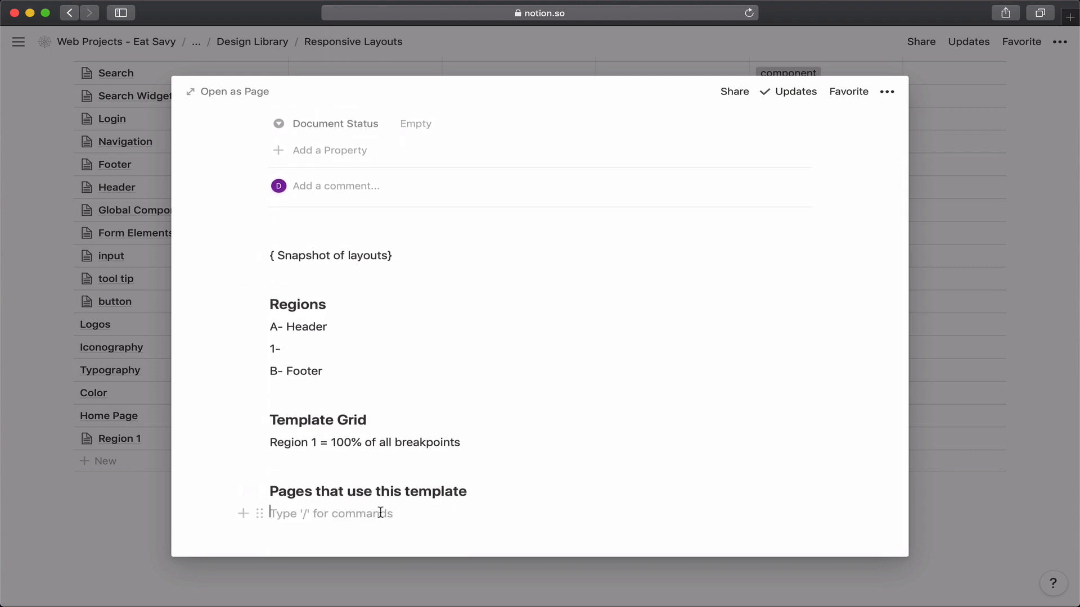
text(/)
key(BackSpace)
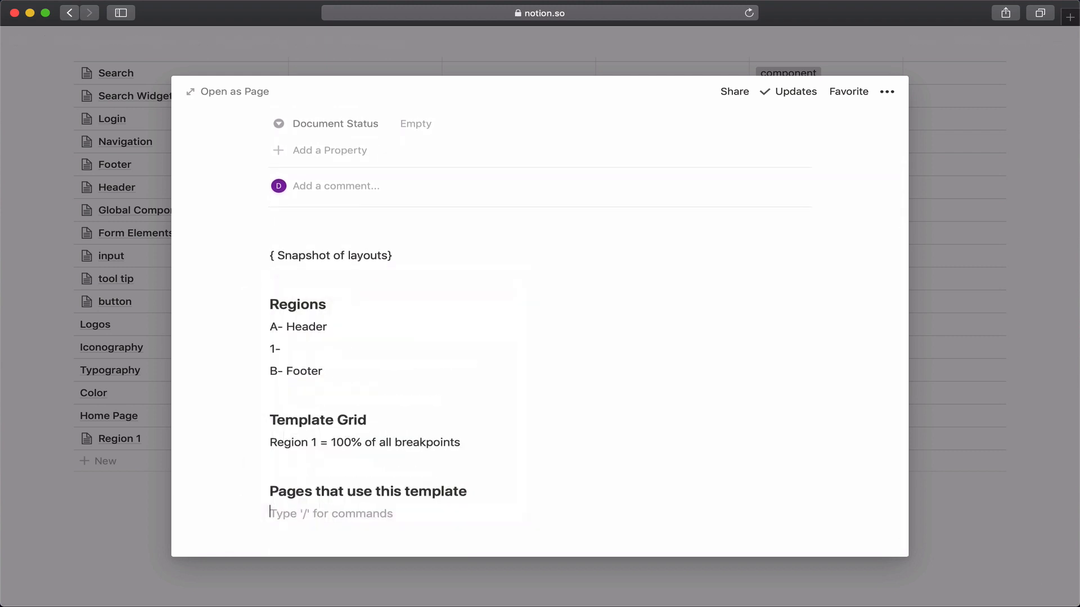
key(super+a)
key(super+a)
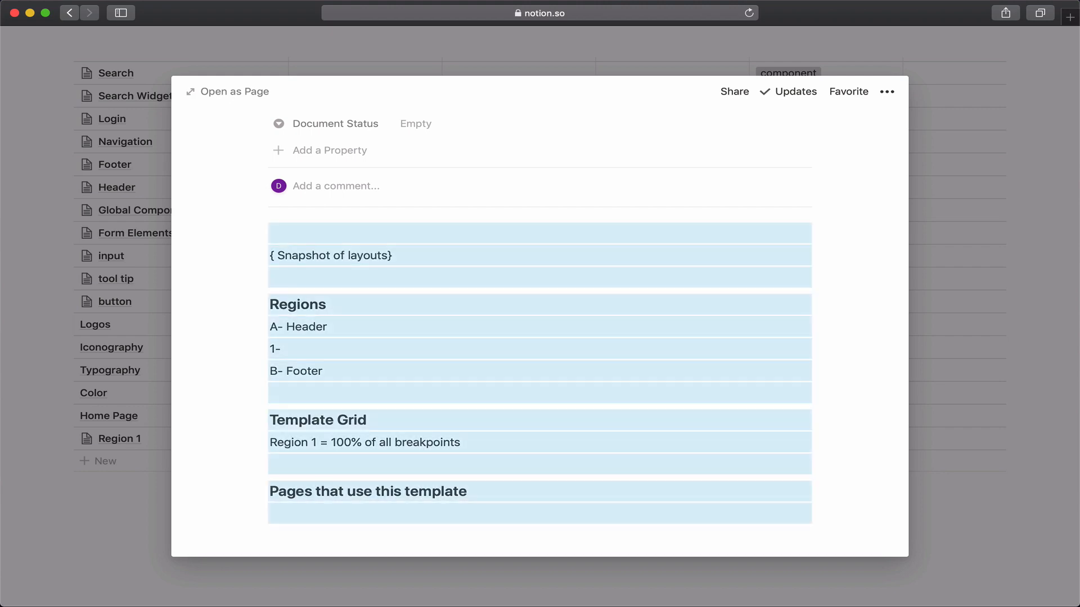
key(BackSpace)
click(166, 546)
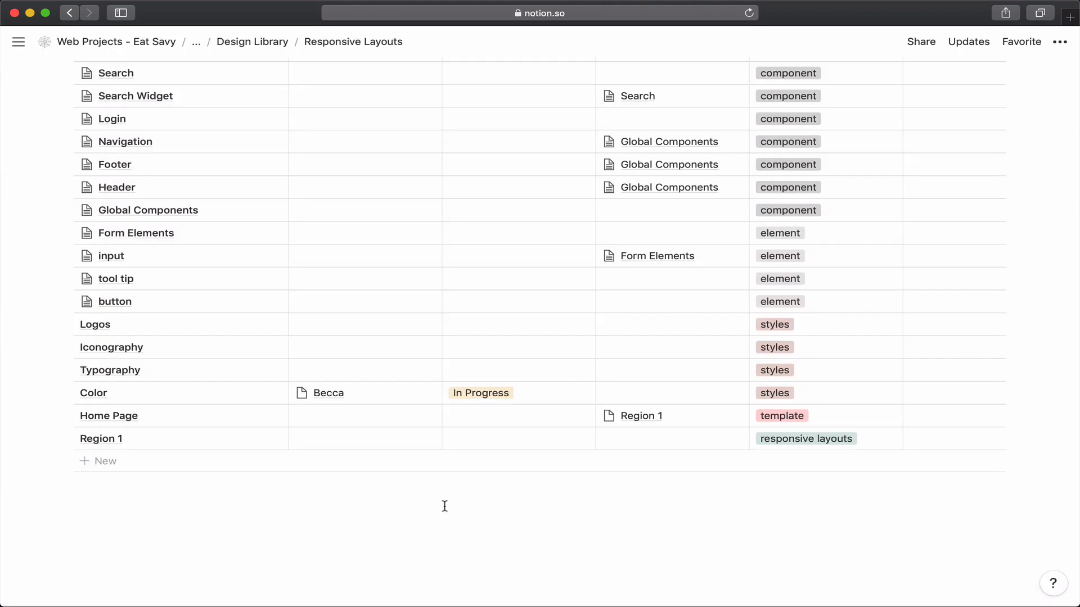
scroll(834, 415, up, 5)
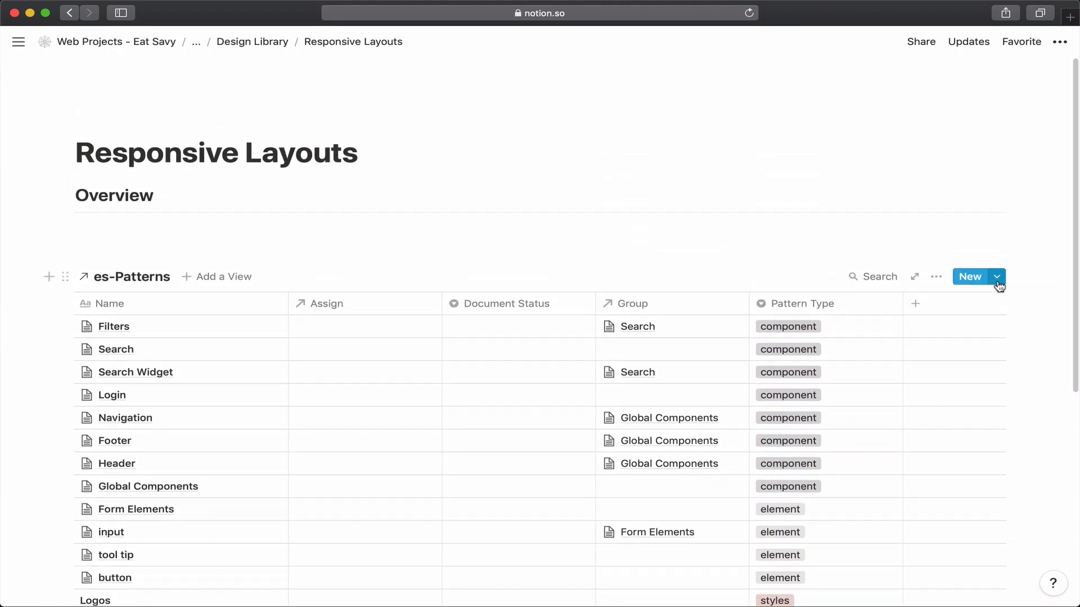
Delete the surplus template listed just below Content Type from the es-Patterns templates and confirm its removal
click(997, 277)
click(1055, 421)
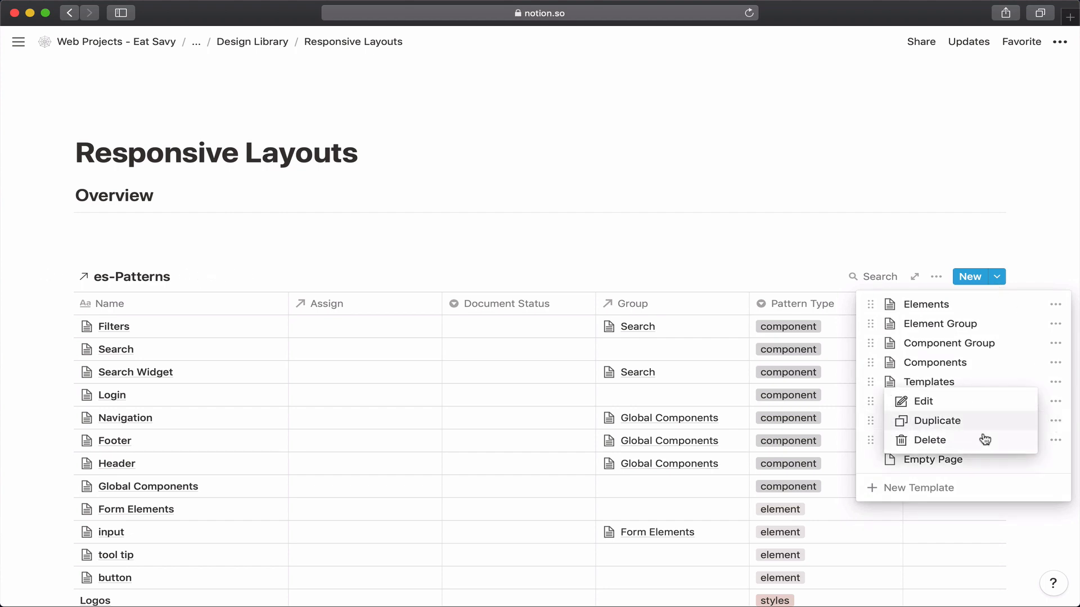
click(986, 439)
click(586, 330)
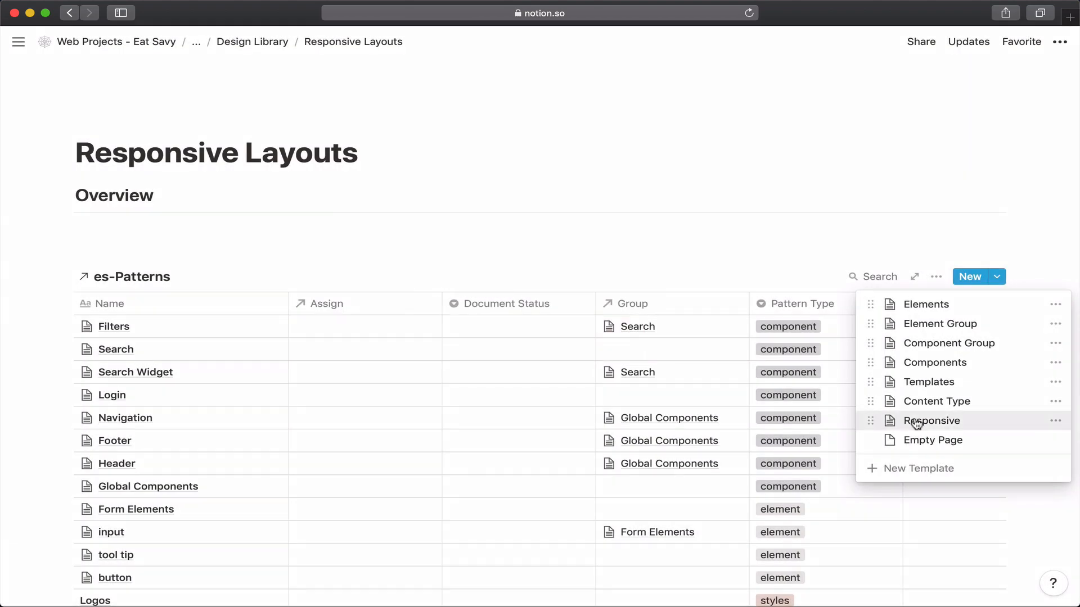
Open the Responsive template of es-Patterns for editing at its "Pages that use this template" section
click(1057, 422)
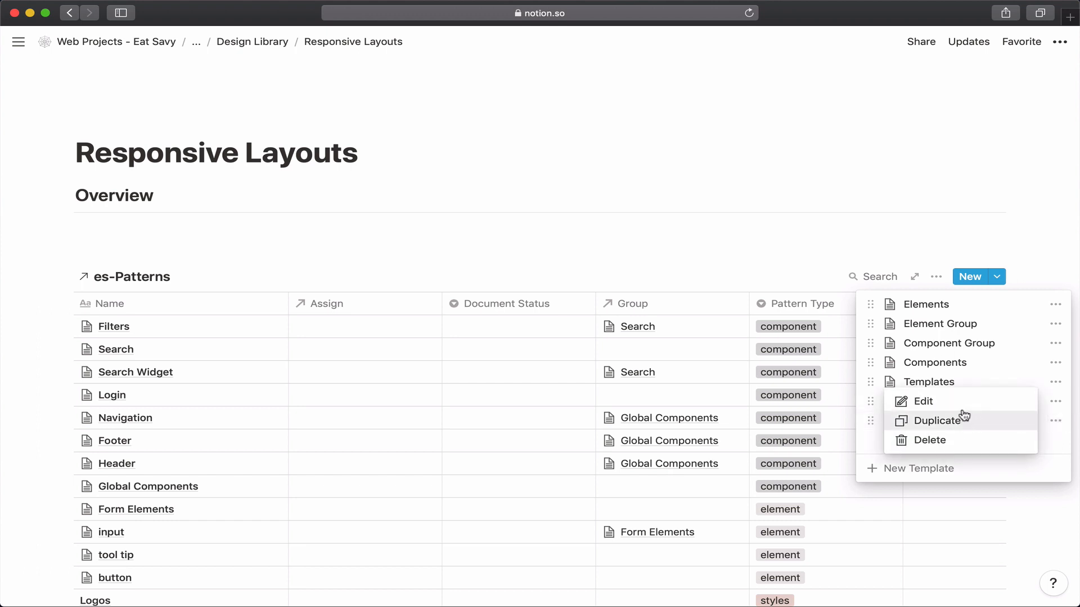
click(945, 400)
scroll(491, 311, down, 5)
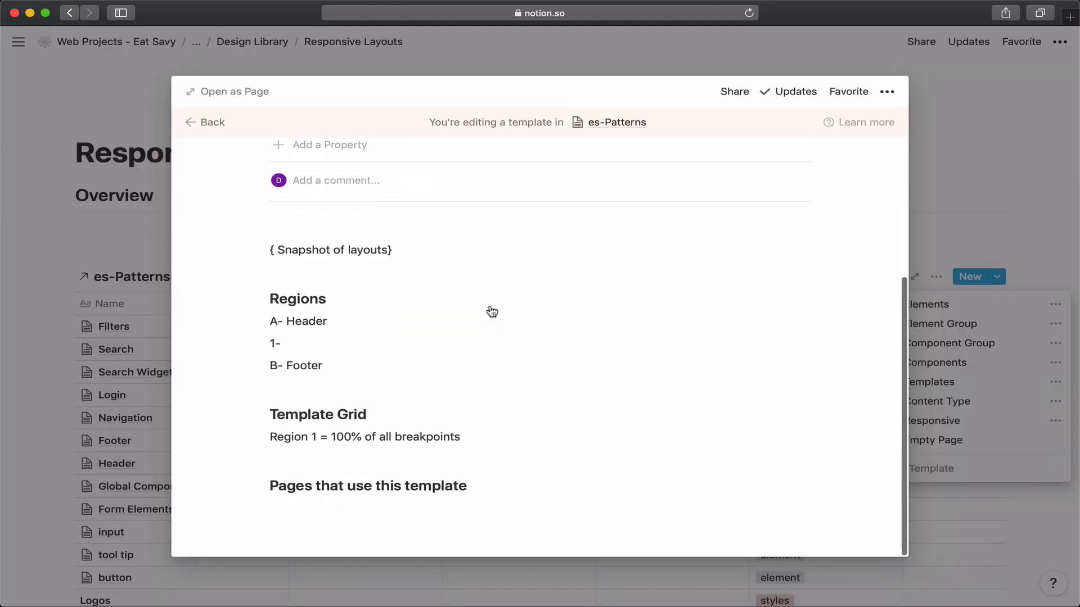
Insert a linked es-Patterns database under the "Pages that use this template" heading
click(454, 518)
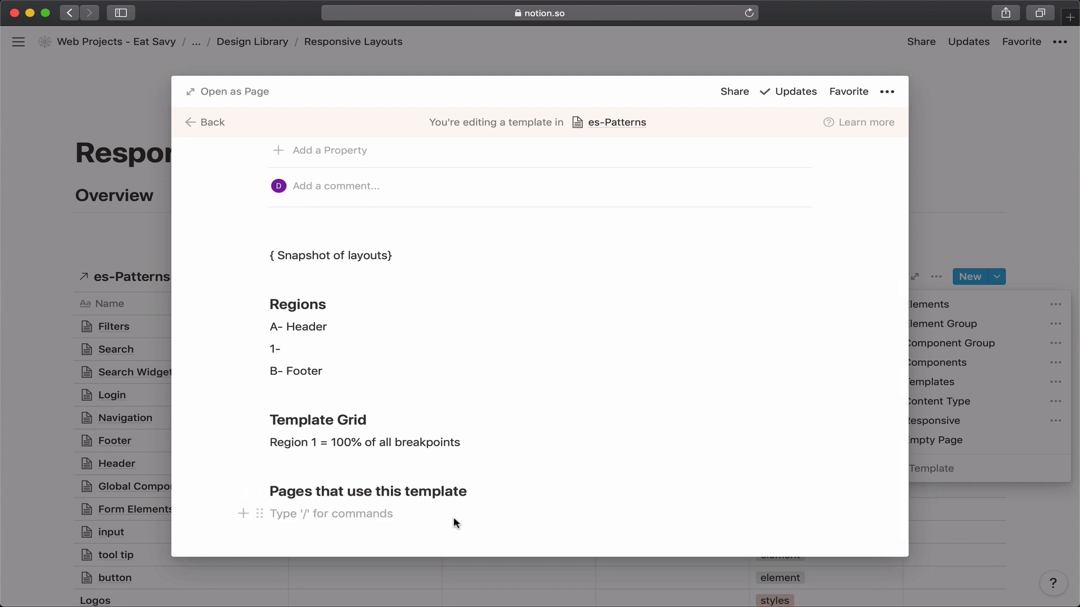
text(/link)
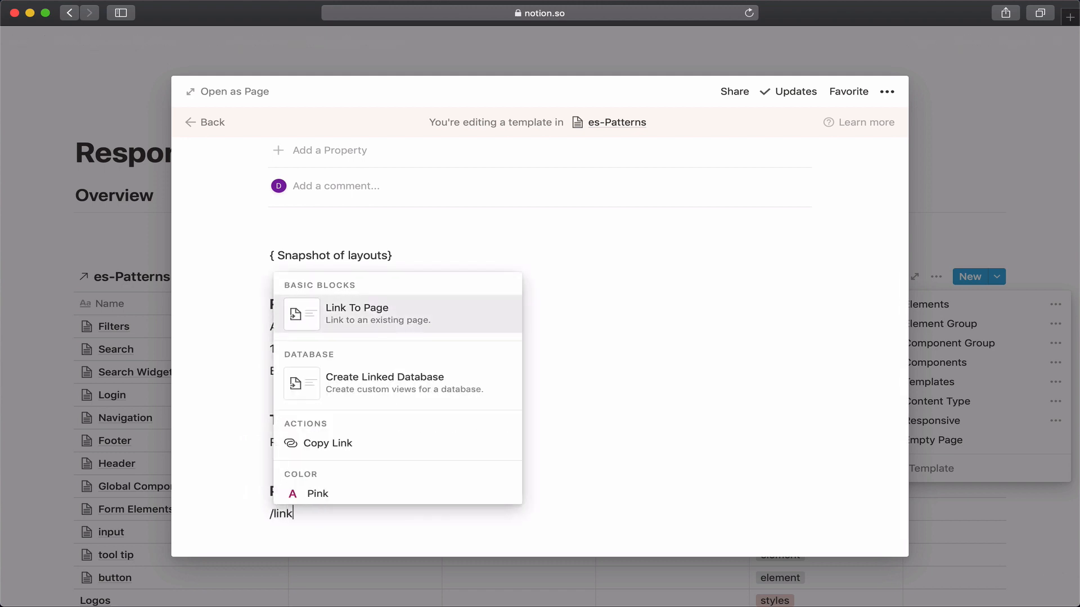
key(Down)
key(Return)
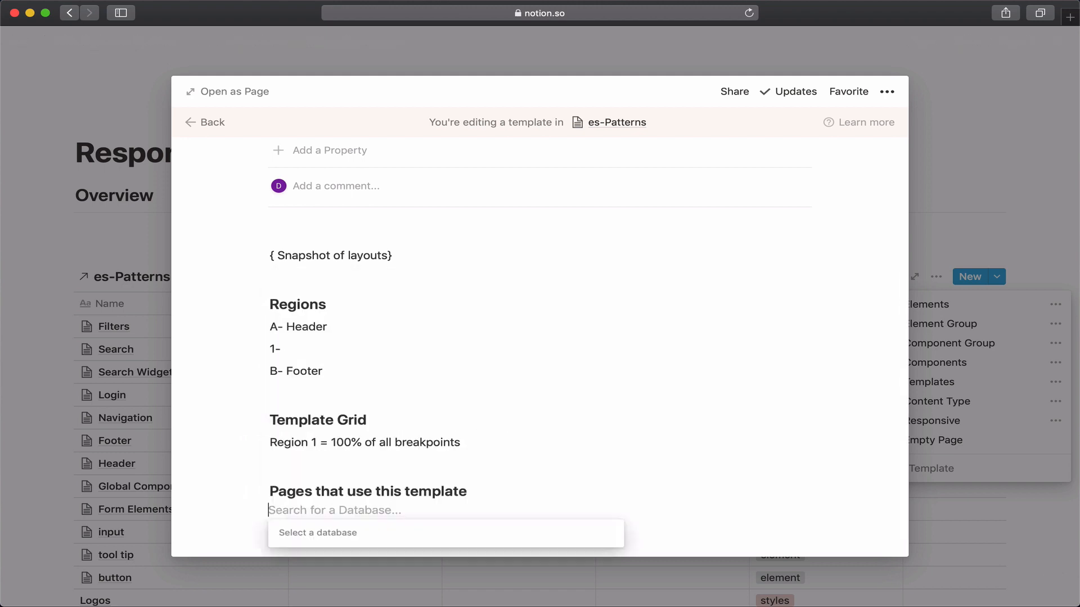
text(patte)
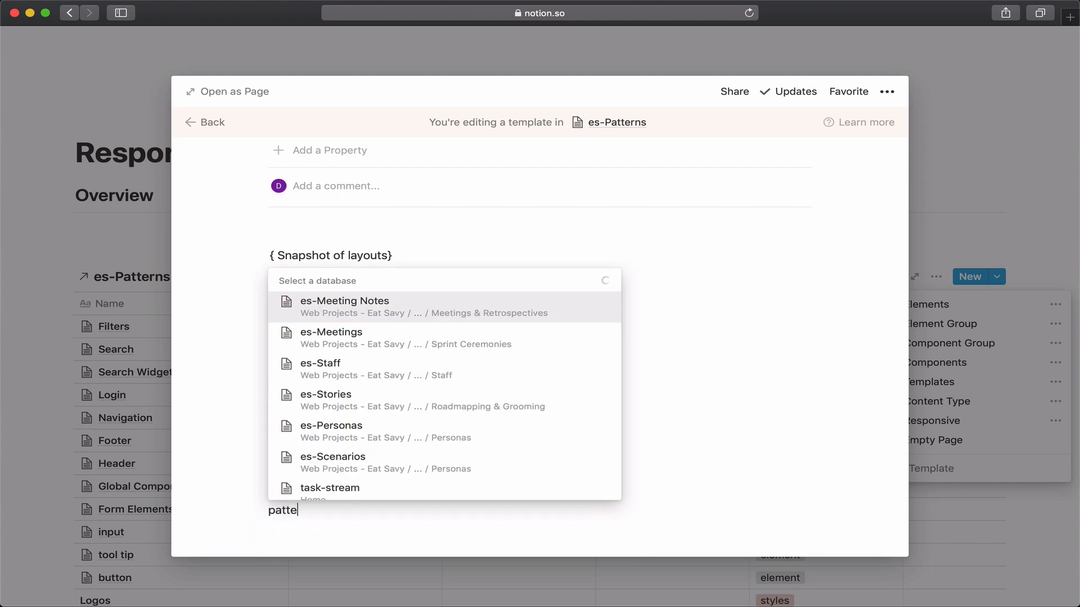
text(r)
key(Return)
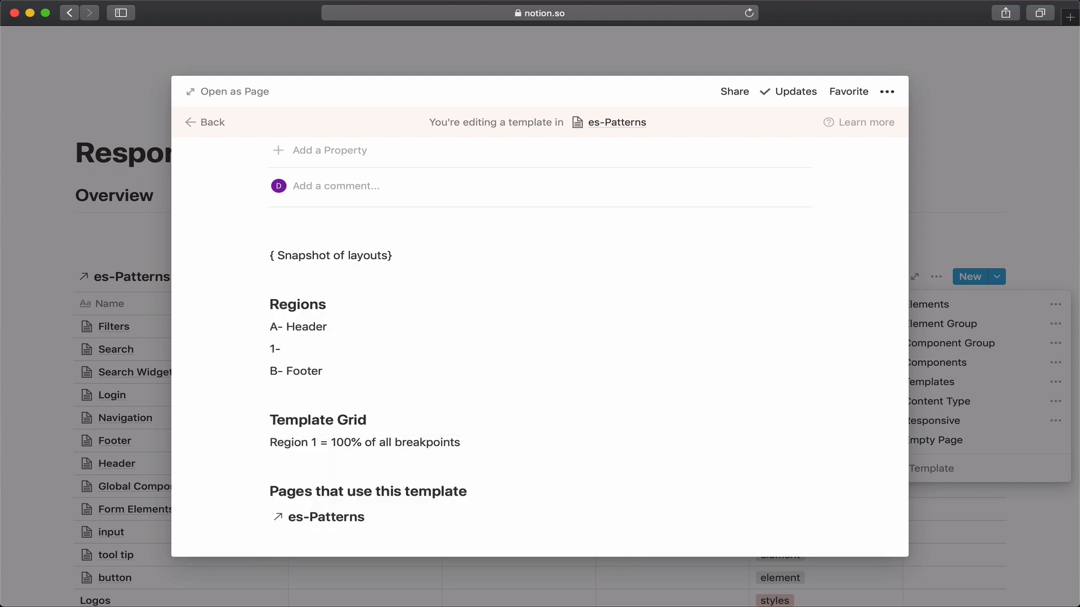
Add a List view to the linked es-Patterns database in the template and delete its Table view
scroll(456, 519, down, 2)
scroll(456, 518, down, 2)
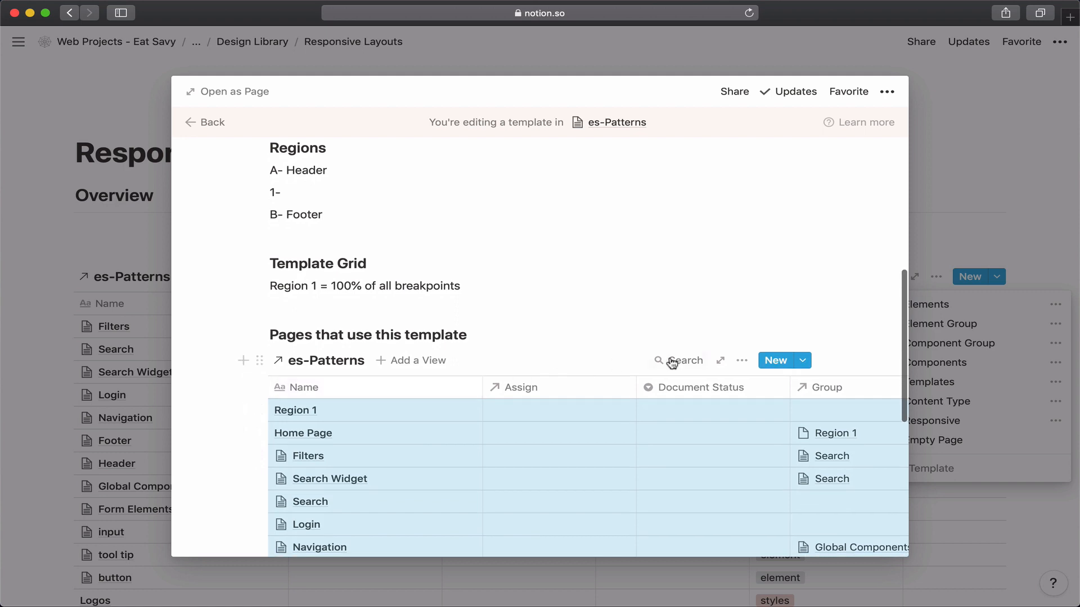
click(436, 360)
click(382, 236)
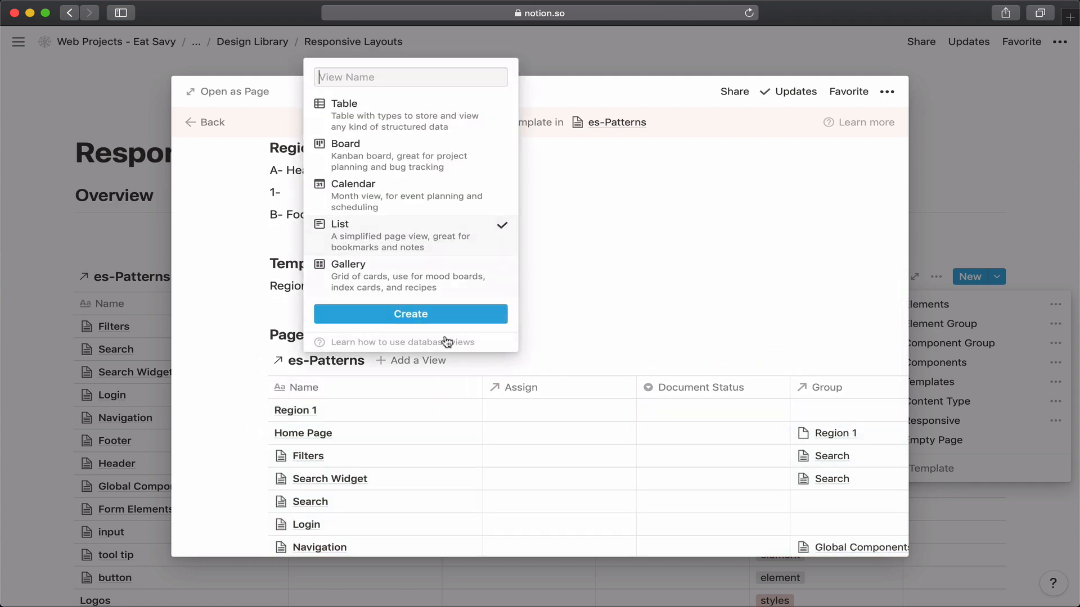
click(449, 318)
scroll(470, 450, down, 2)
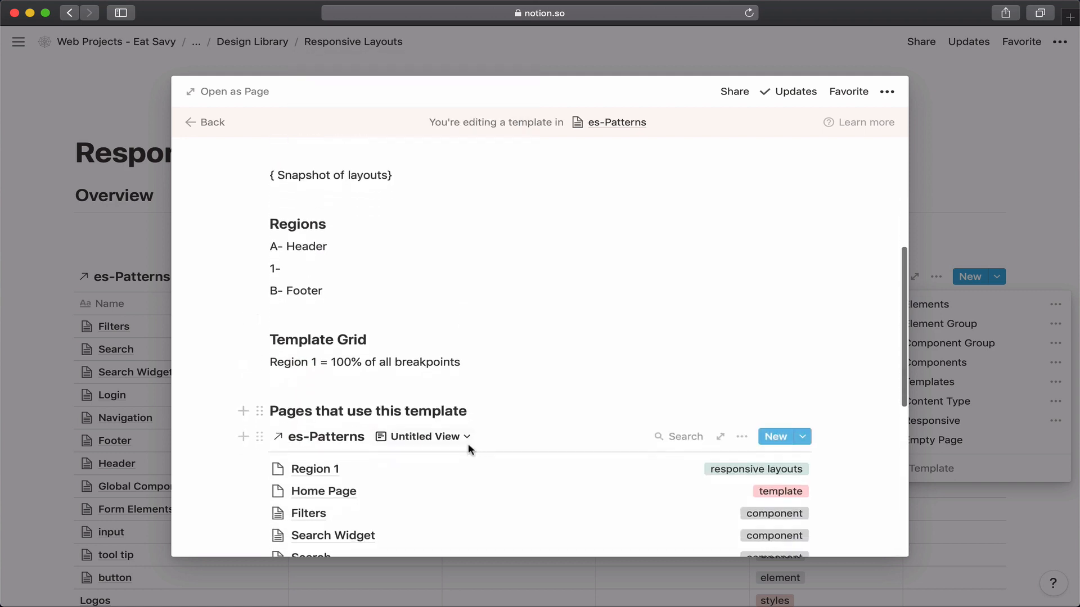
click(465, 406)
click(492, 434)
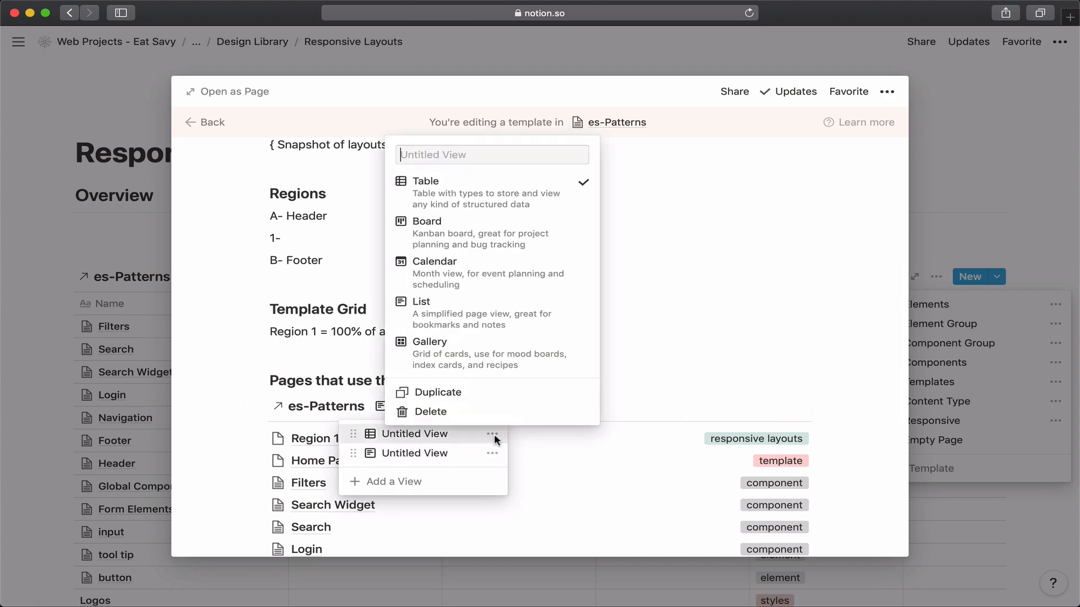
click(475, 412)
click(535, 332)
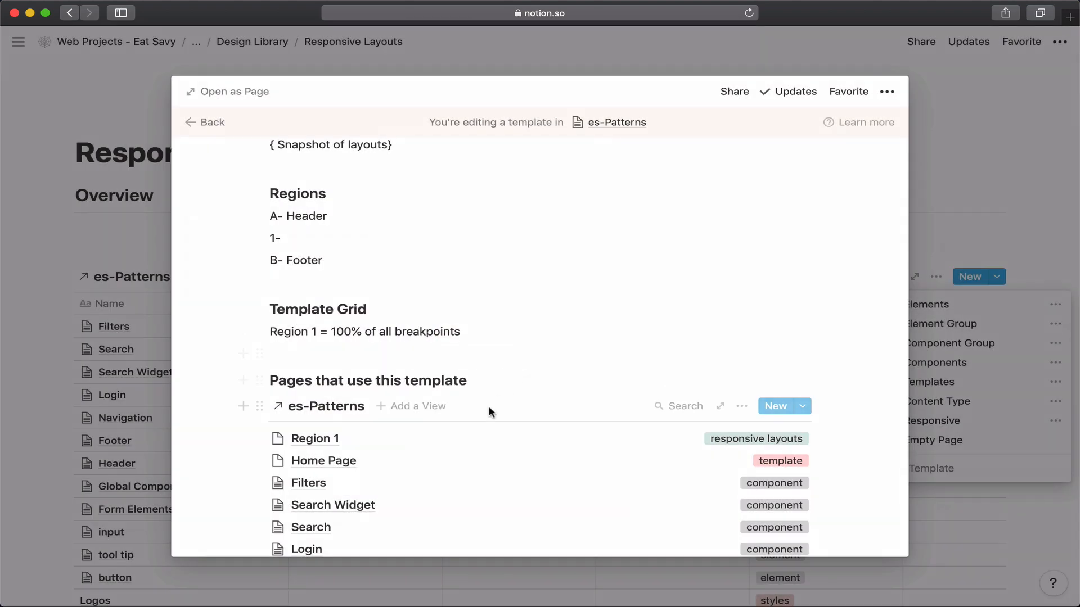
Hide the Pattern Type property in the list view of the template's linked es-Patterns database
scroll(698, 388, down, 3)
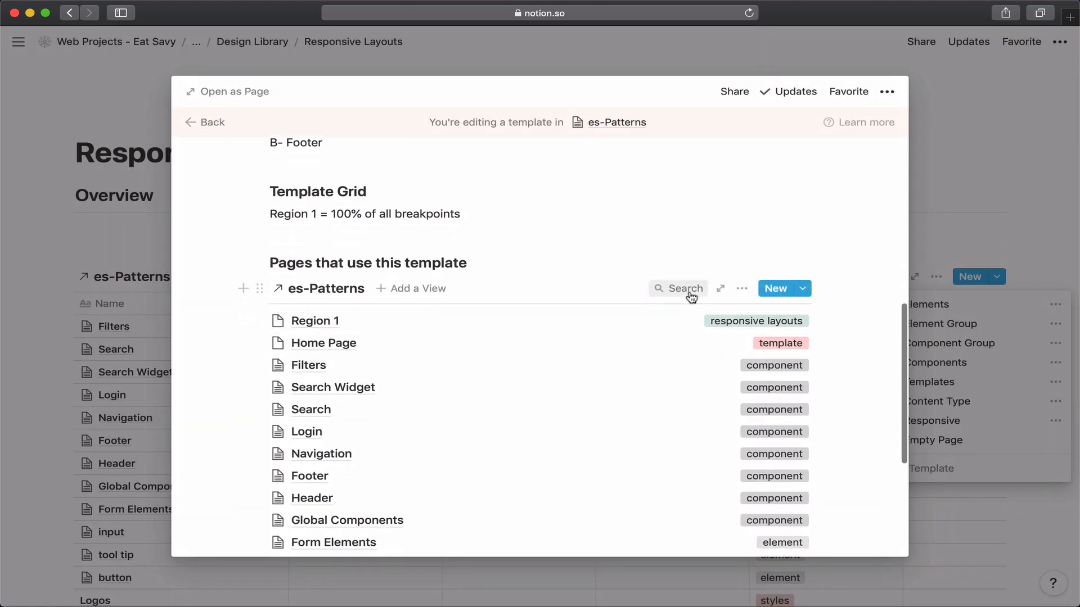
click(740, 291)
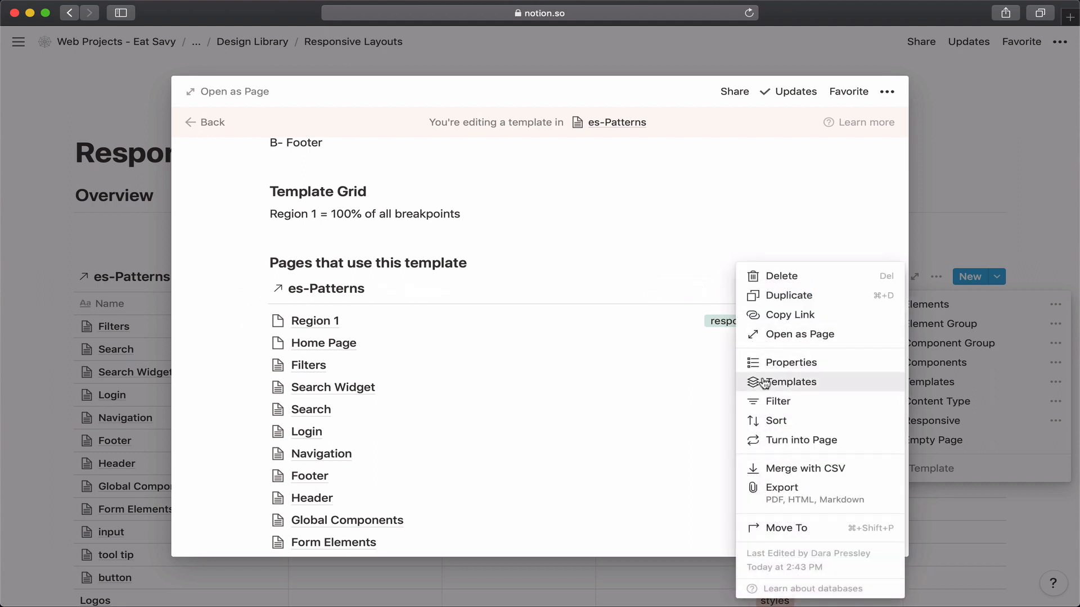
click(764, 362)
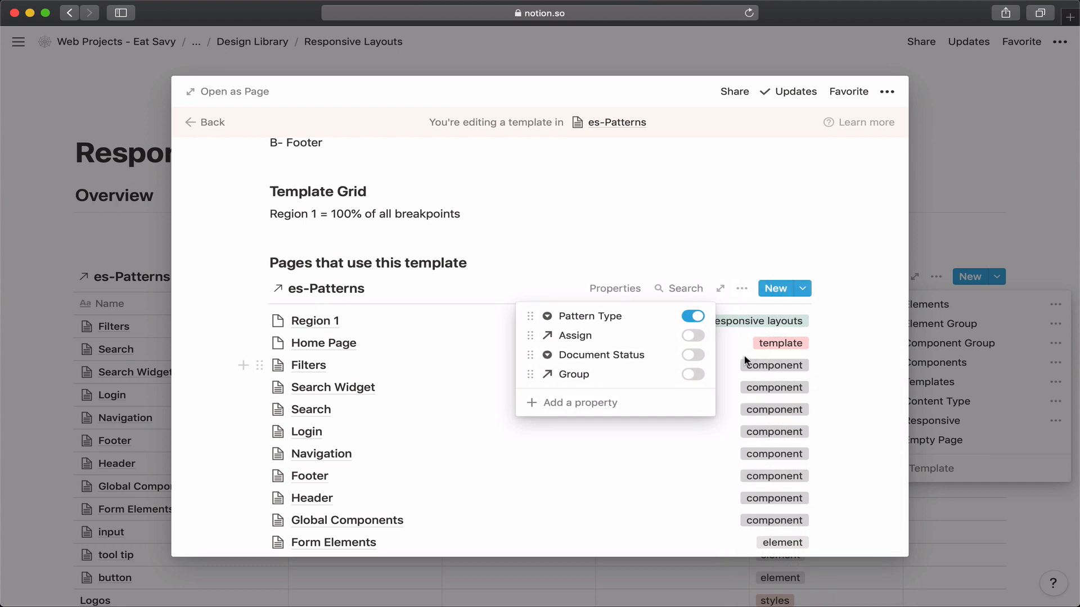
click(692, 316)
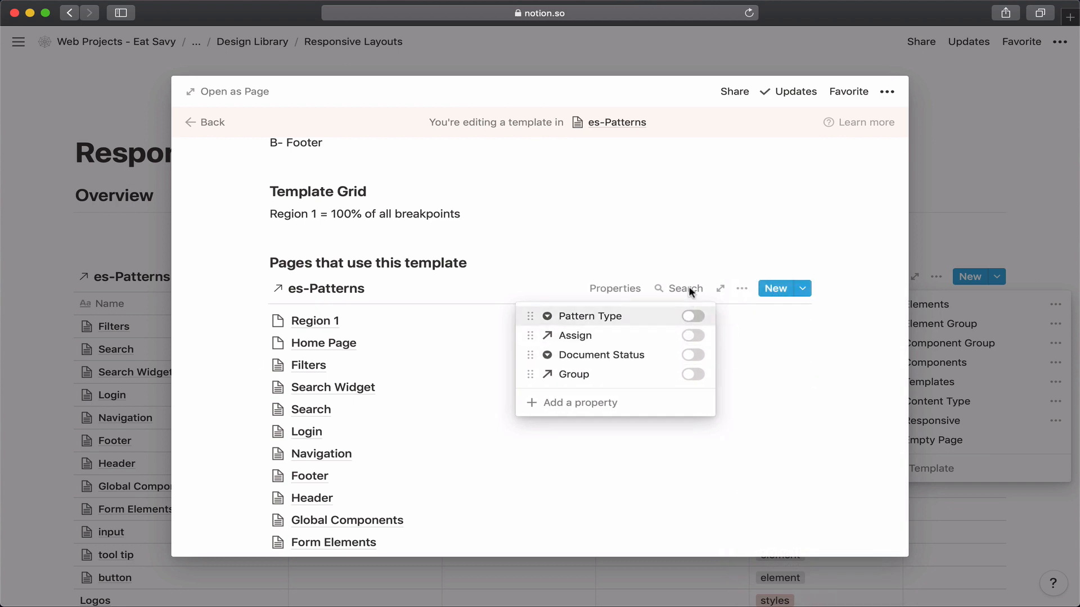
click(695, 272)
click(742, 289)
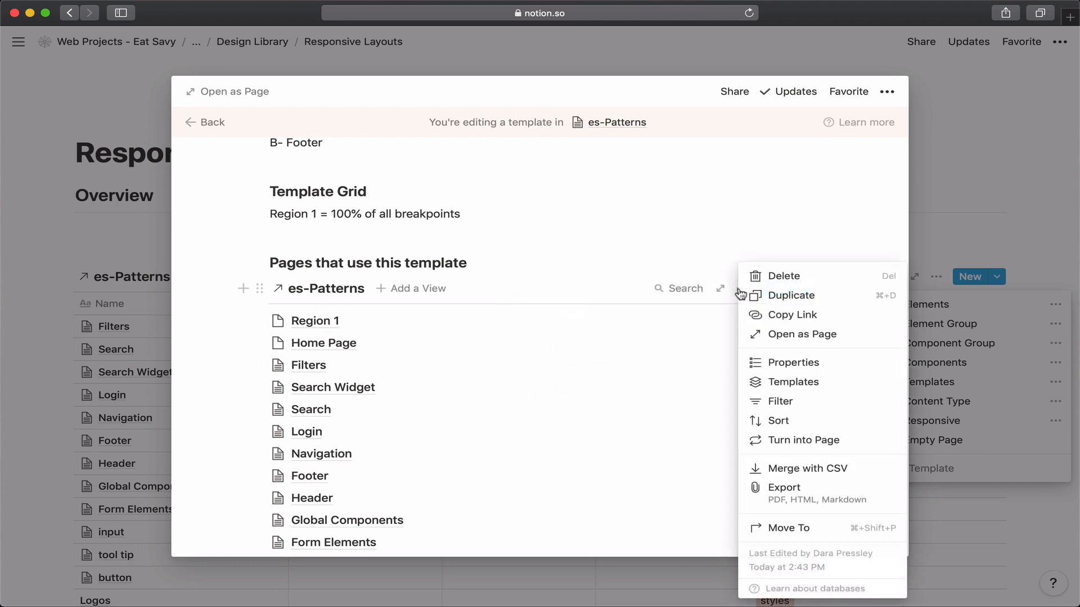
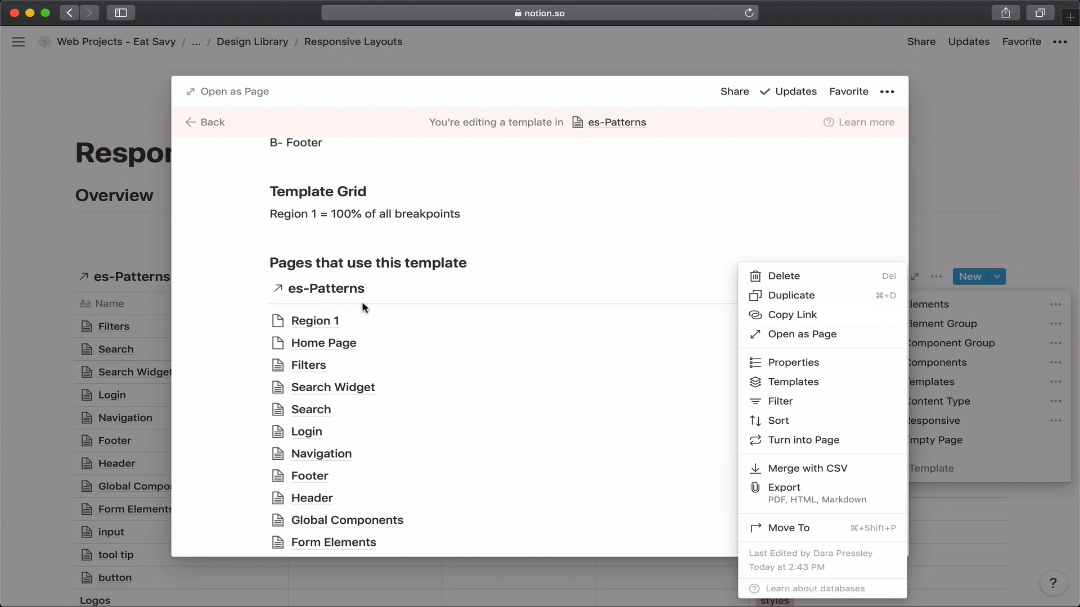
click(502, 278)
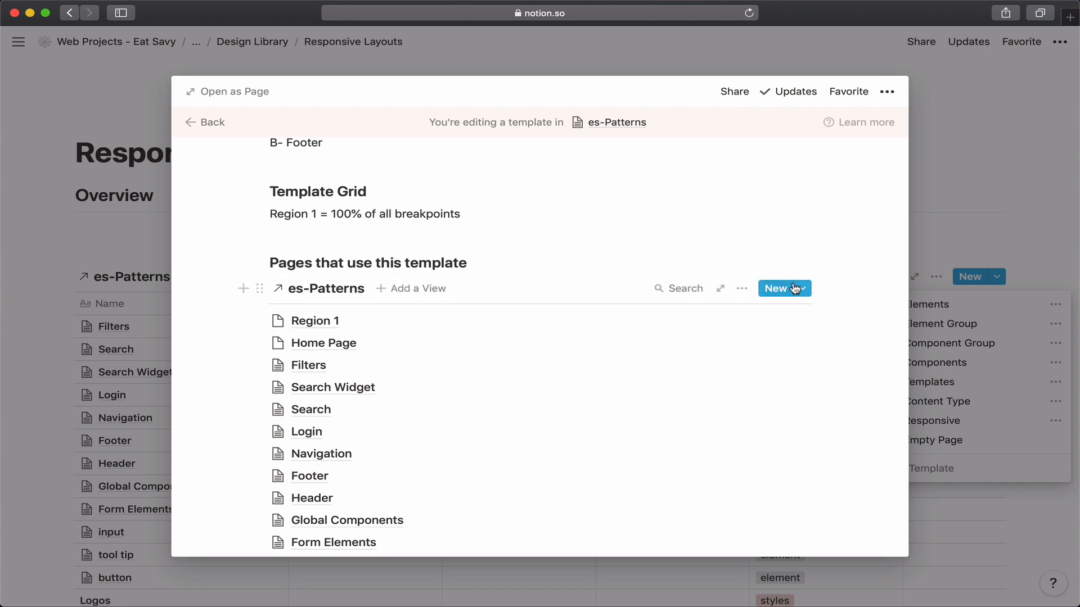
Remove the linked es-Patterns database from below the "Pages that use this template" heading
click(722, 273)
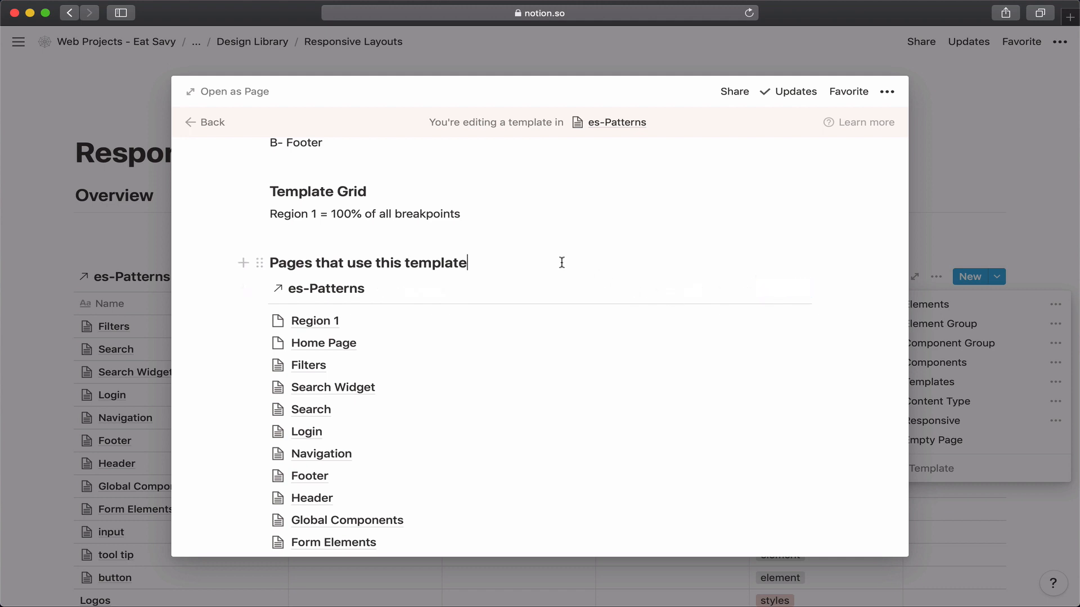
key(Return)
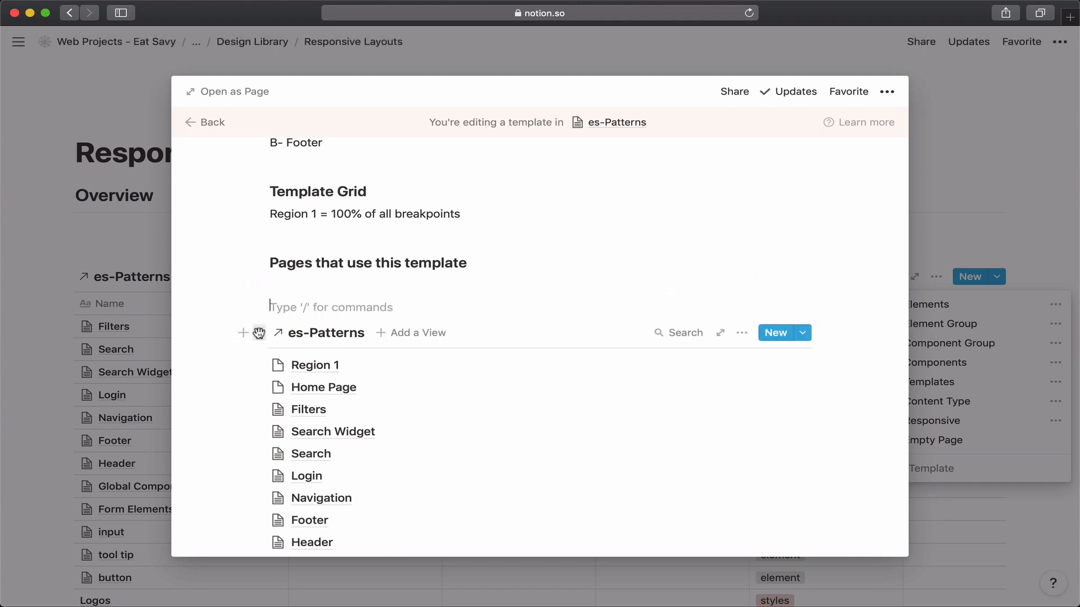
click(259, 333)
click(213, 282)
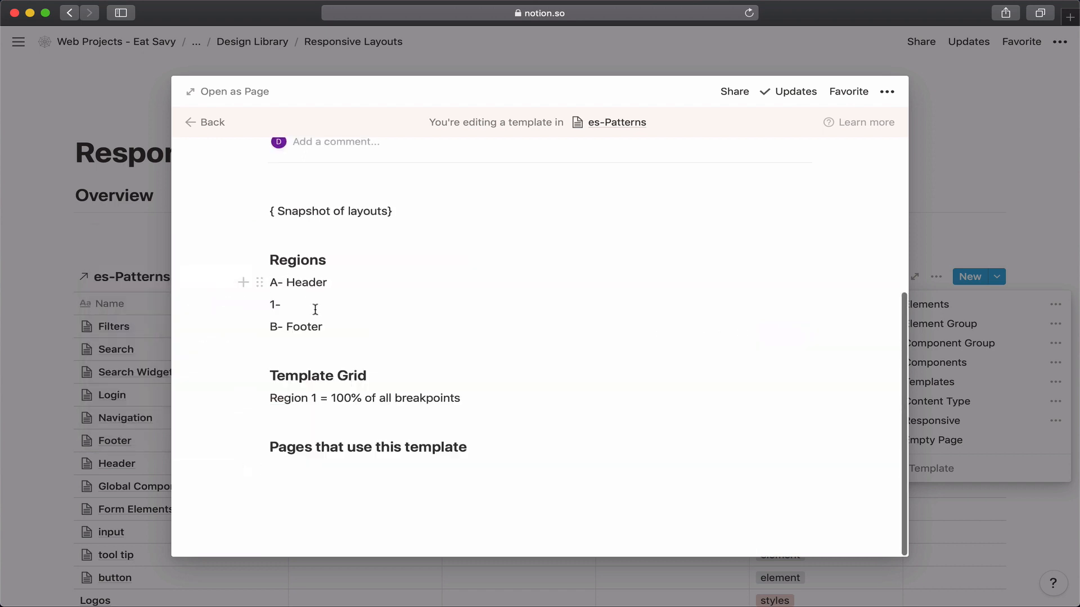
Write 'Remember to "@" pages' under "Pages that use this template" and close the Responsive template
click(303, 473)
text(Reme)
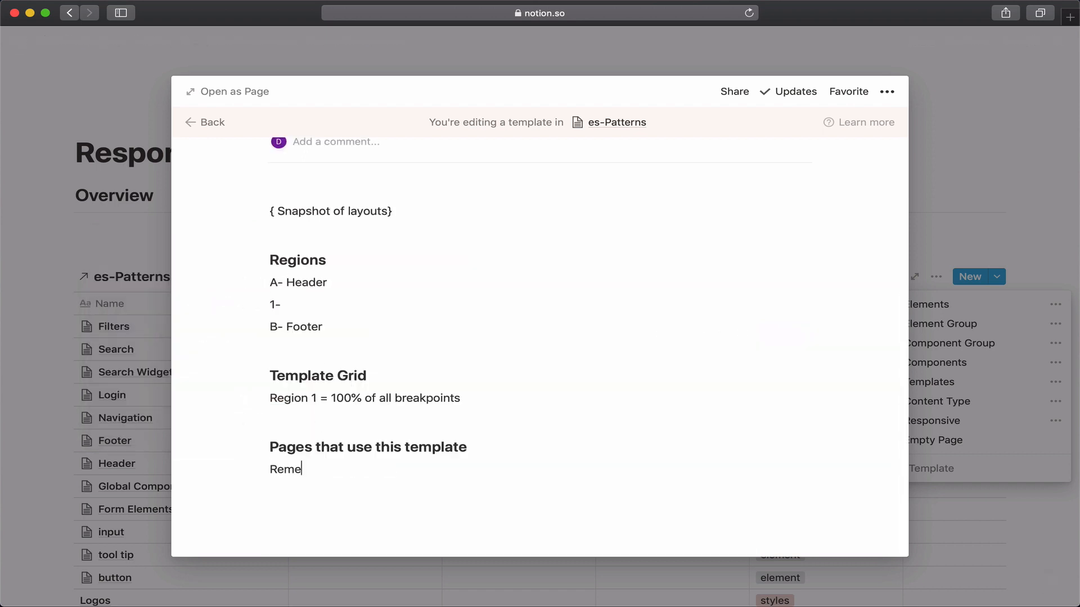
text(mber to @)
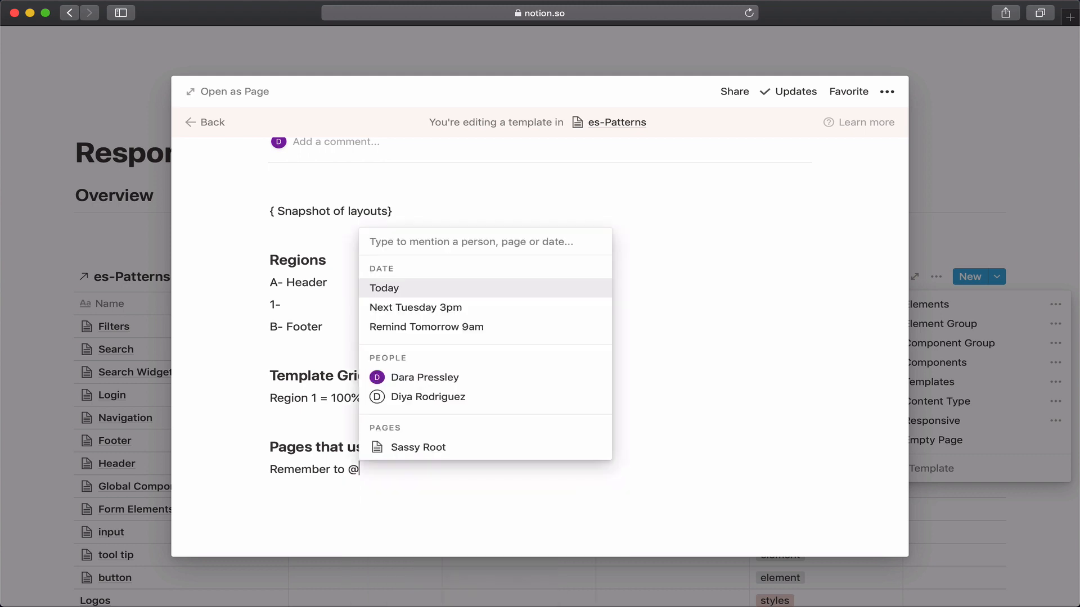
key(BackSpace)
text(")
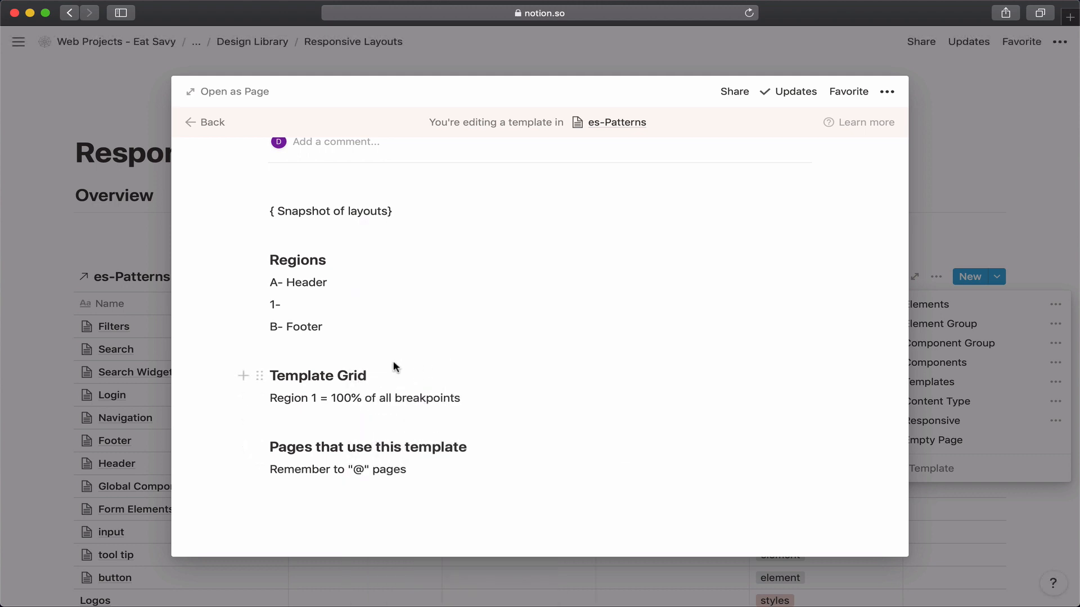
click(82, 399)
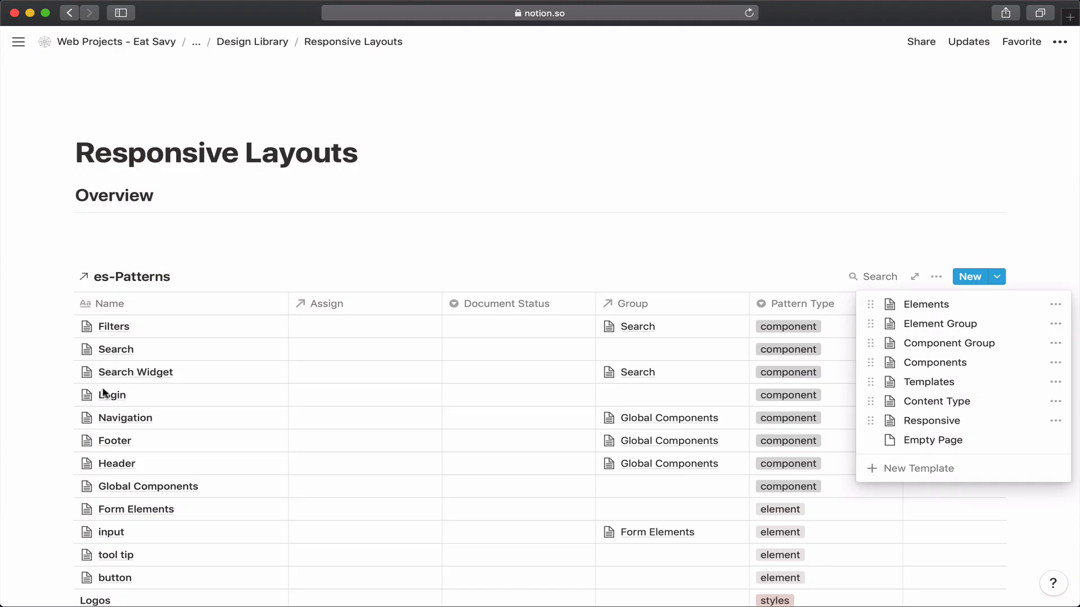
click(103, 392)
Open the Region 1 entry's page and apply the Responsive template to it
scroll(124, 385, down, 6)
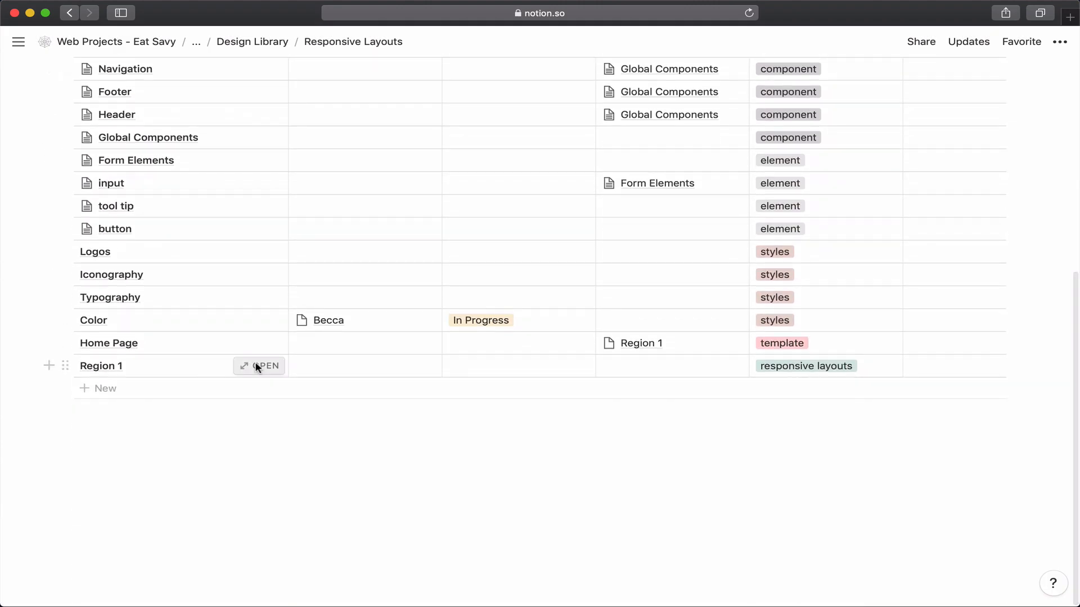
click(256, 367)
scroll(264, 368, down, 5)
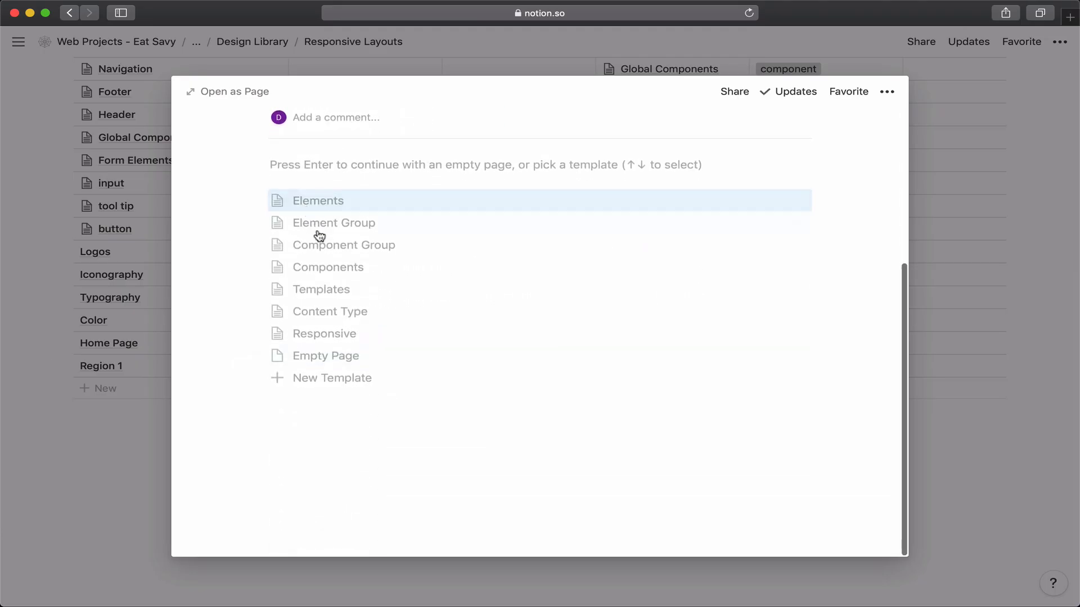
click(320, 334)
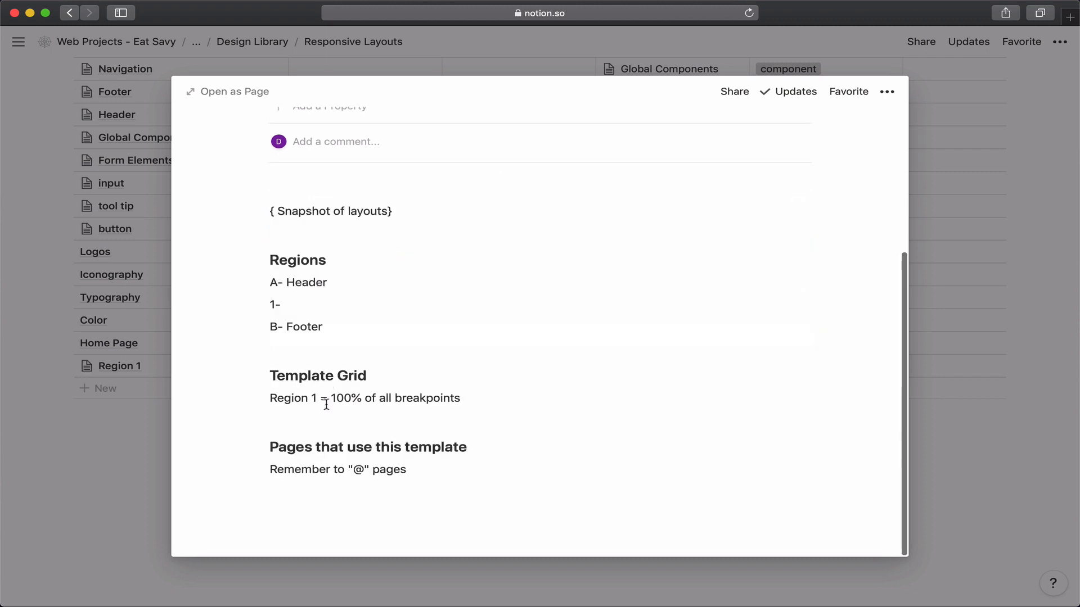
Add a mention of the Home page below the reminder line under "Pages that use this template"
click(357, 492)
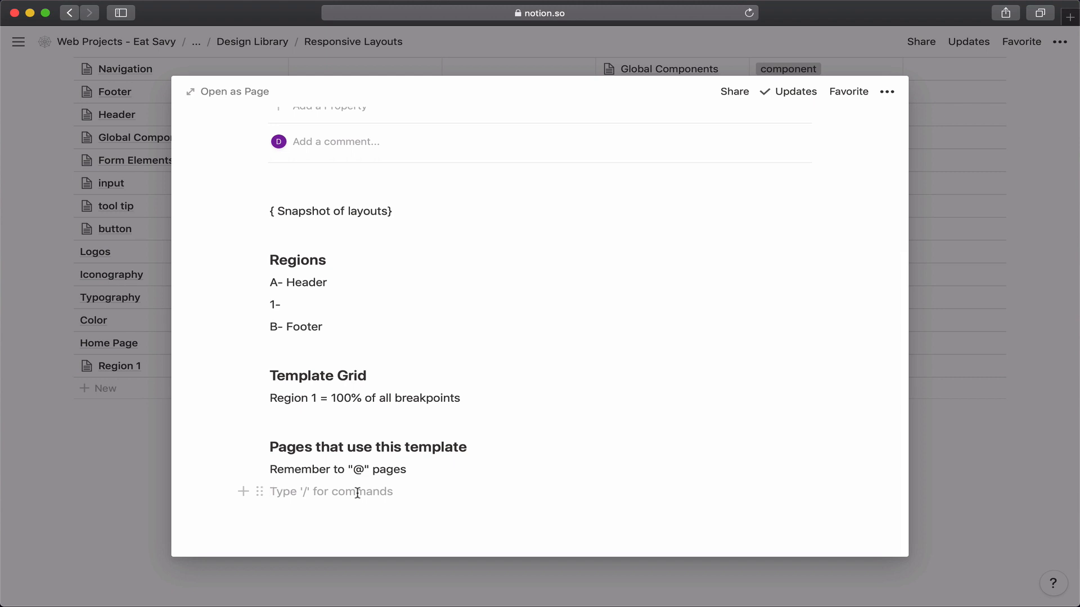
text(@ho)
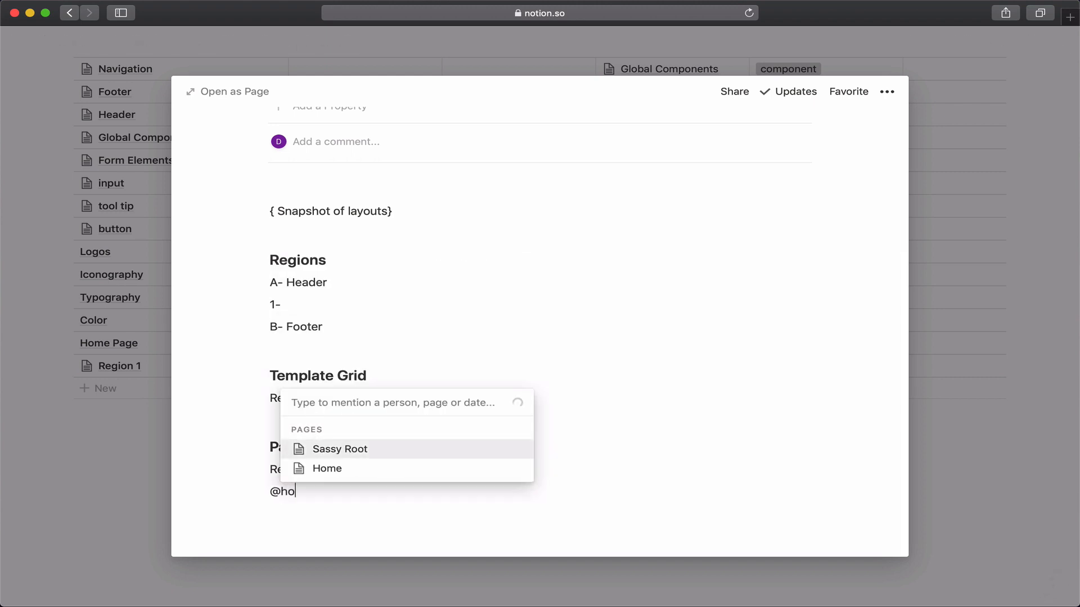
key(Return)
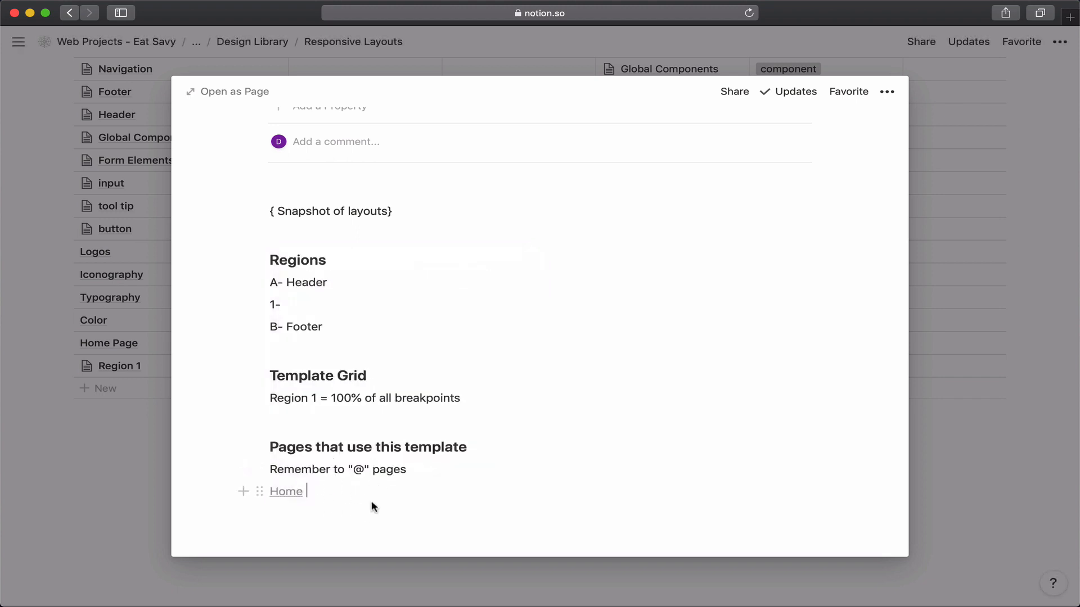
key(Return)
Delete the 'Remember to "@" pages' line from the Region 1 entry and close its page
click(261, 469)
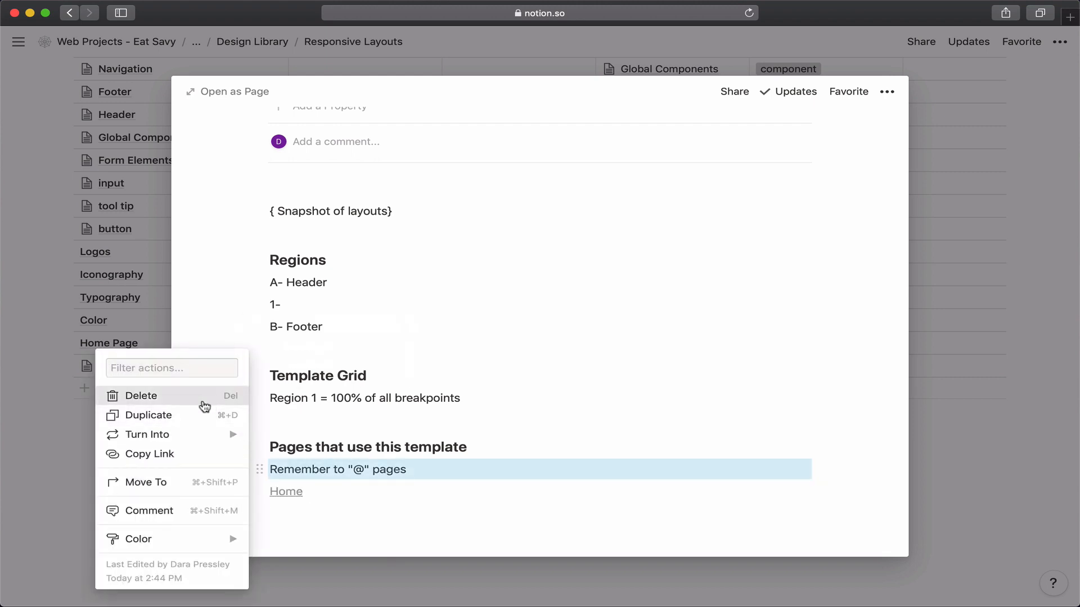
click(207, 394)
click(85, 472)
Filter the es-Patterns table to entries whose Pattern Type is responsive layouts, and return to the Design Library page
scroll(160, 468, up, 6)
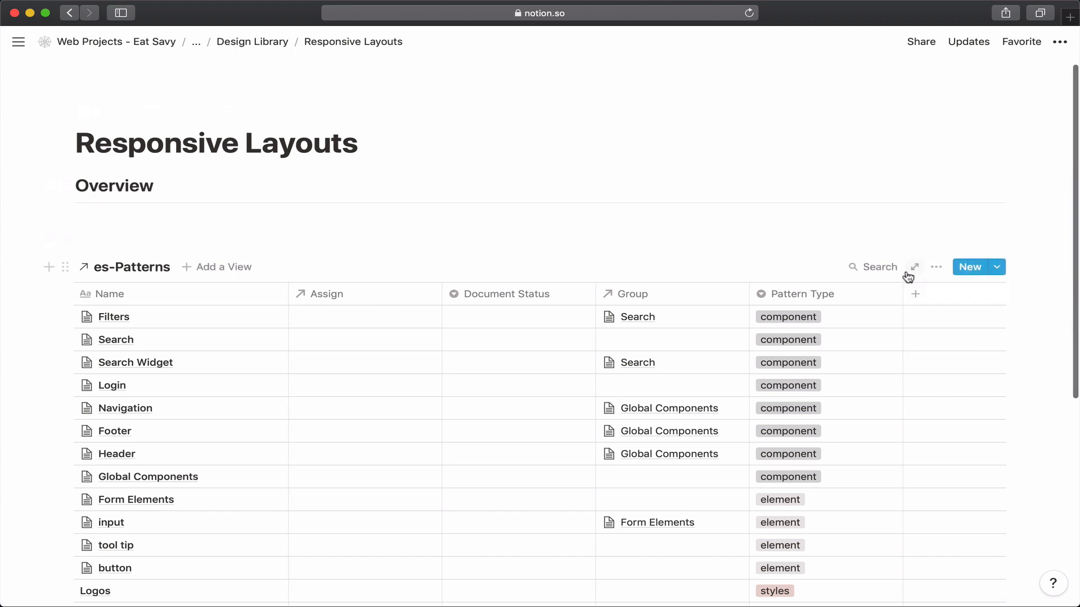
click(935, 267)
click(949, 374)
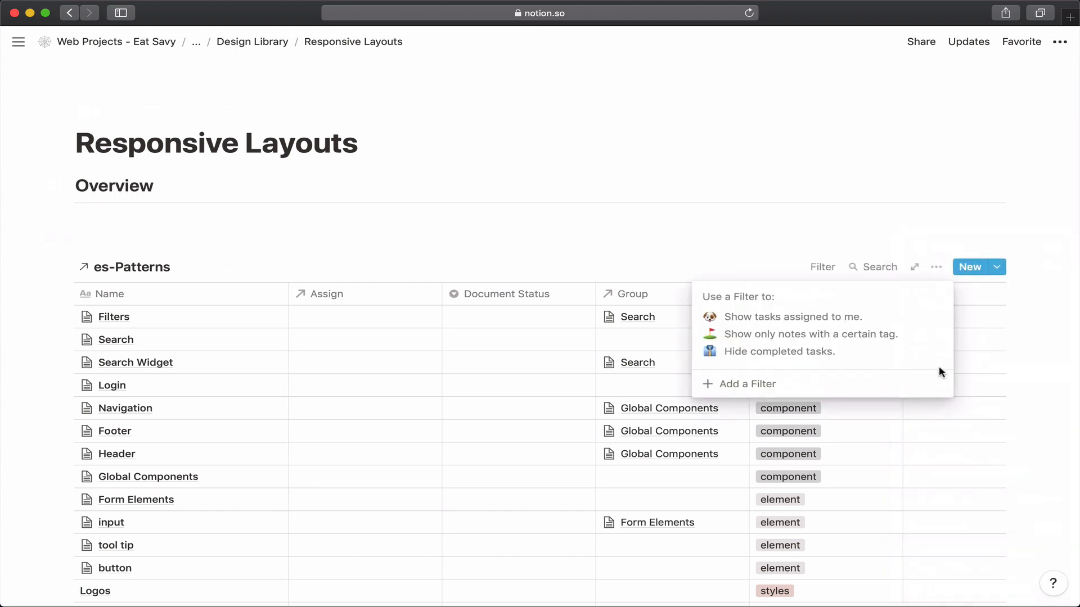
click(784, 393)
click(751, 303)
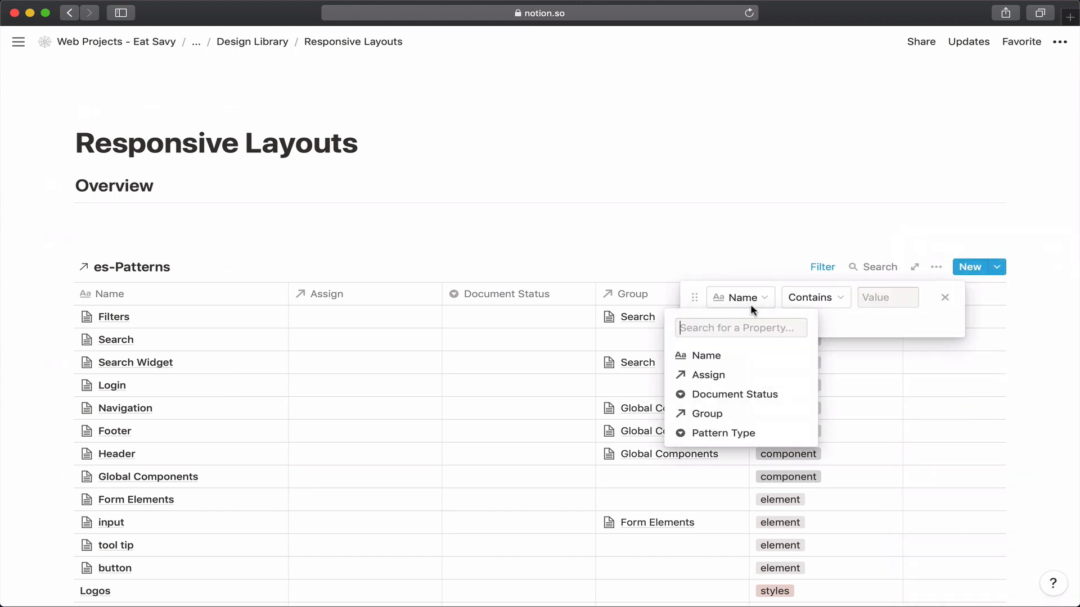
click(759, 435)
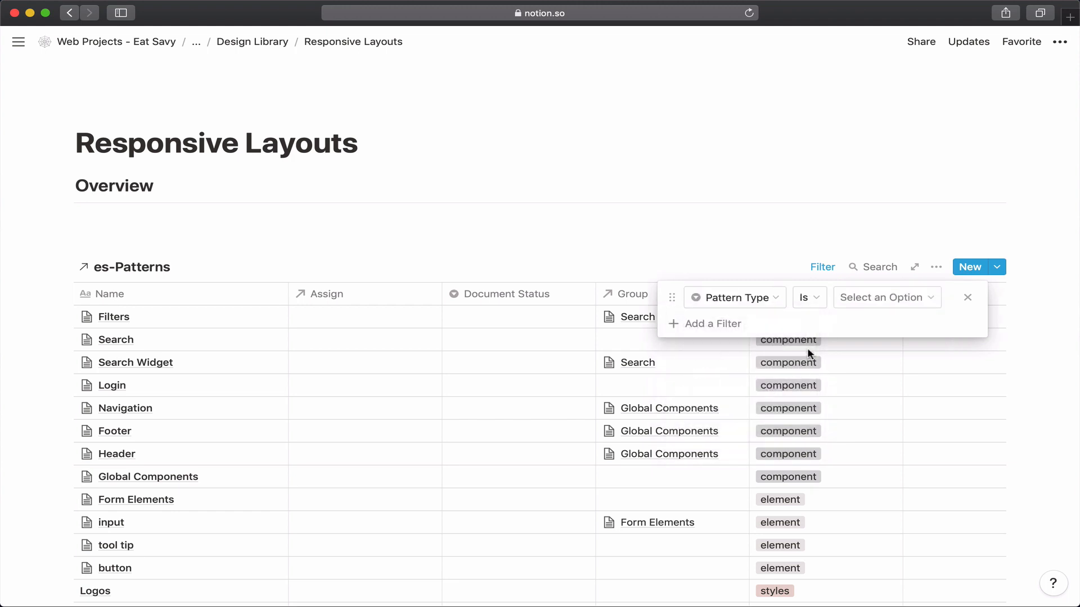
click(865, 297)
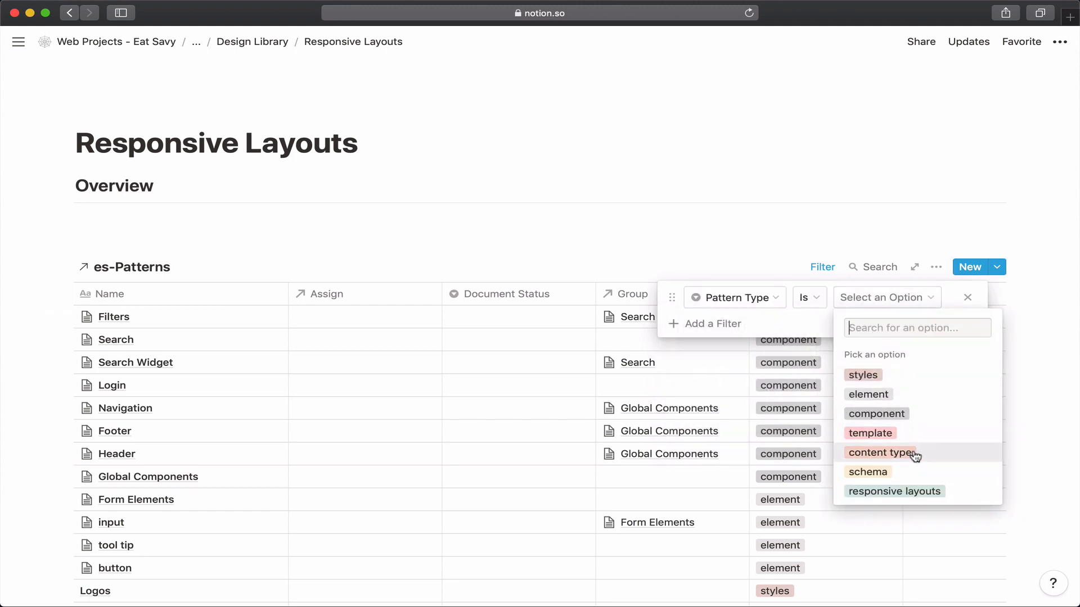
click(921, 492)
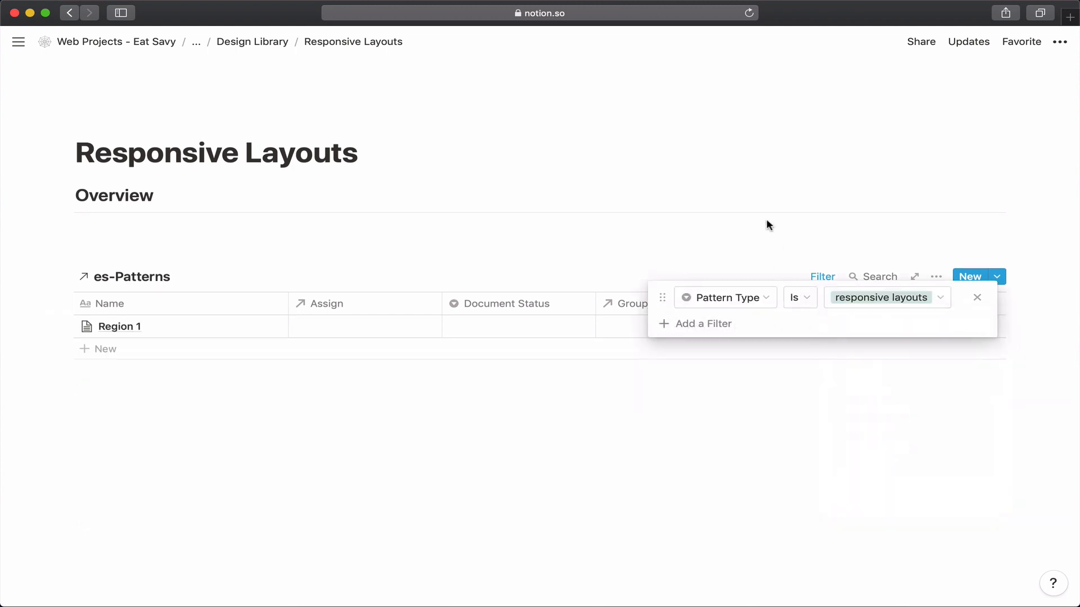
click(766, 219)
click(288, 42)
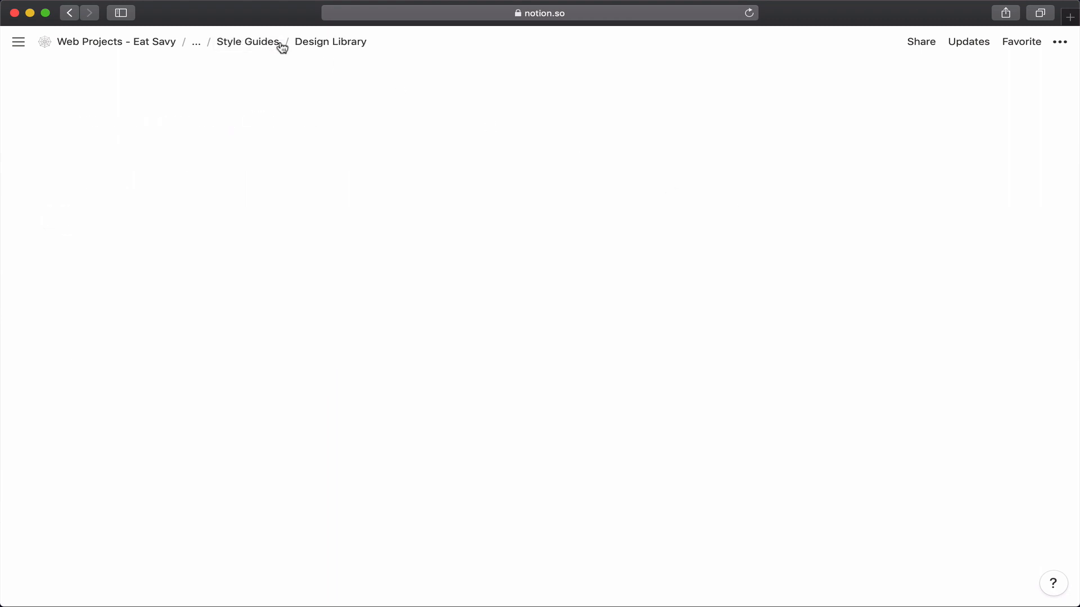